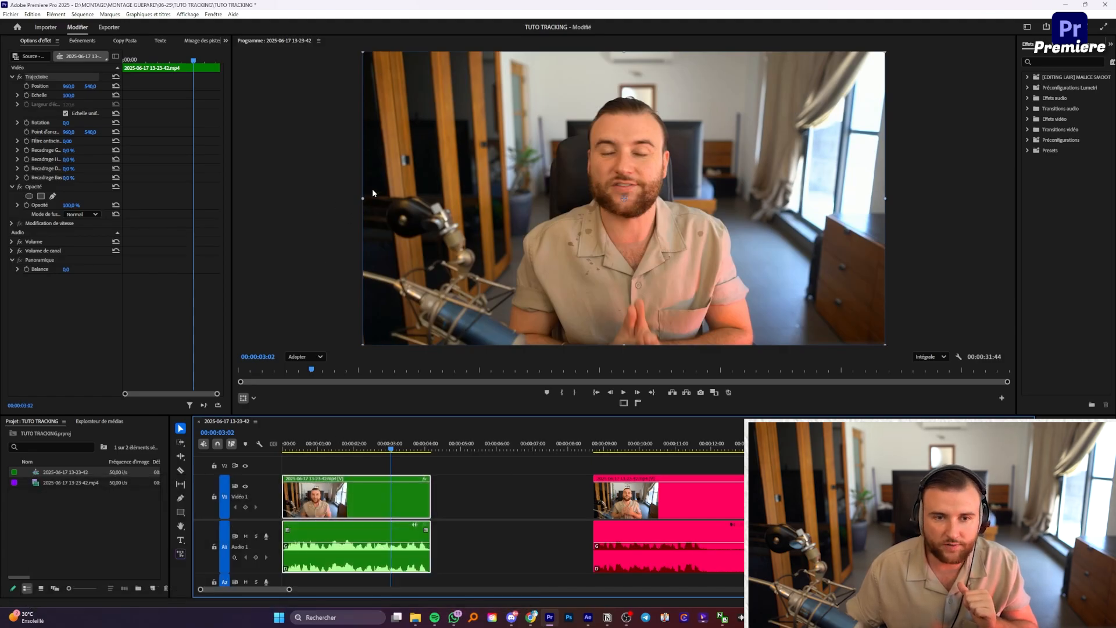
Step: Scale the webcam clip up to about 133%, undoing a first attempt and fine-tuning from 139%
drag(361, 199, 296, 195)
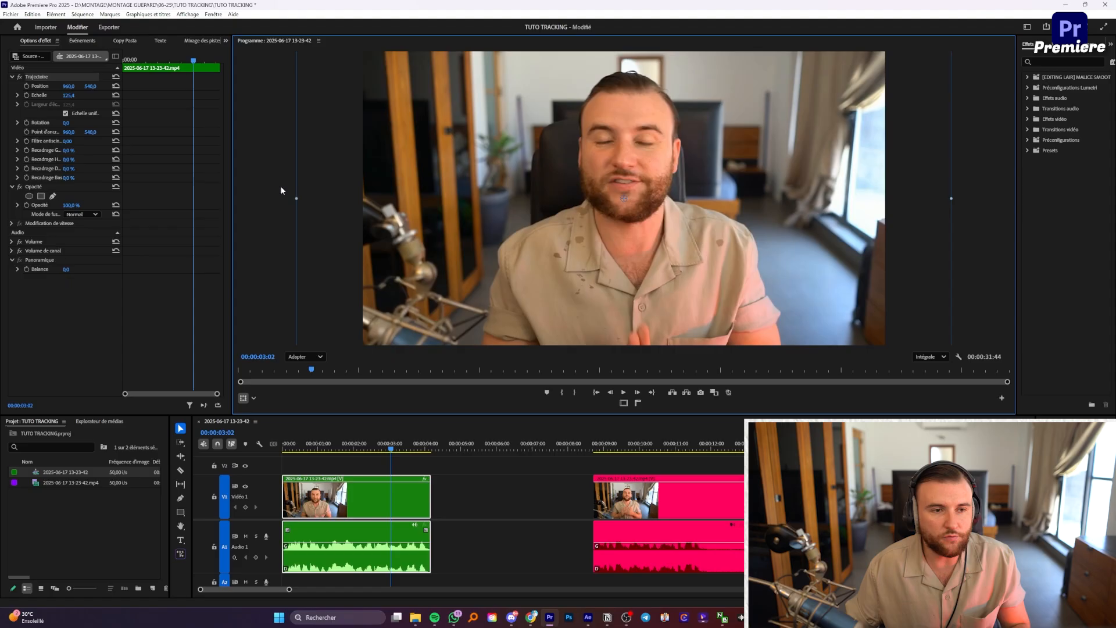
click(32, 14)
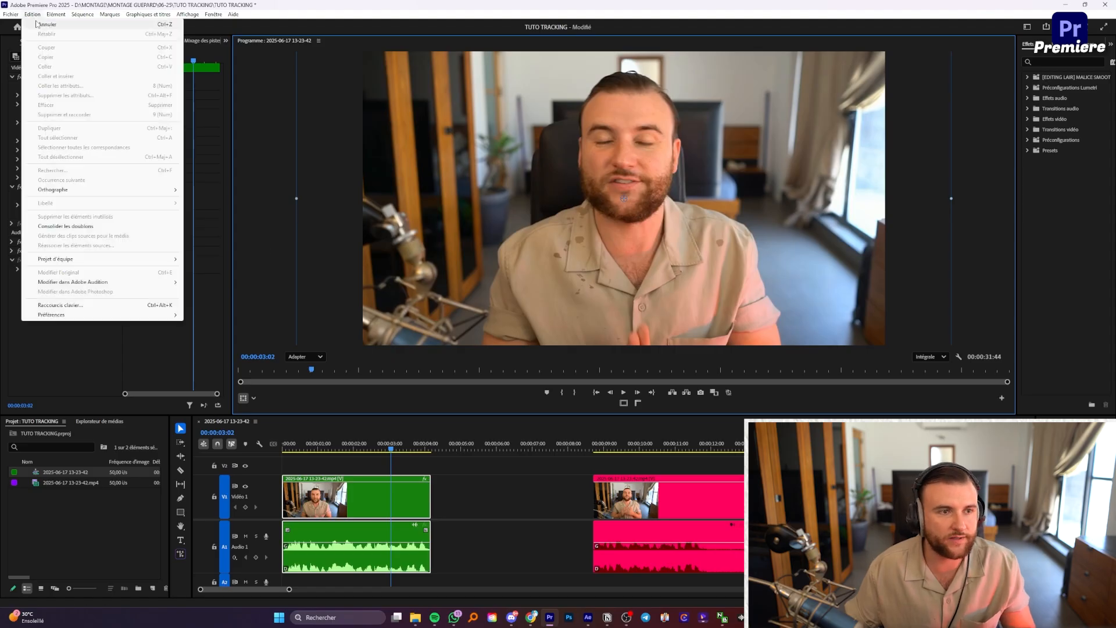
click(39, 24)
click(449, 478)
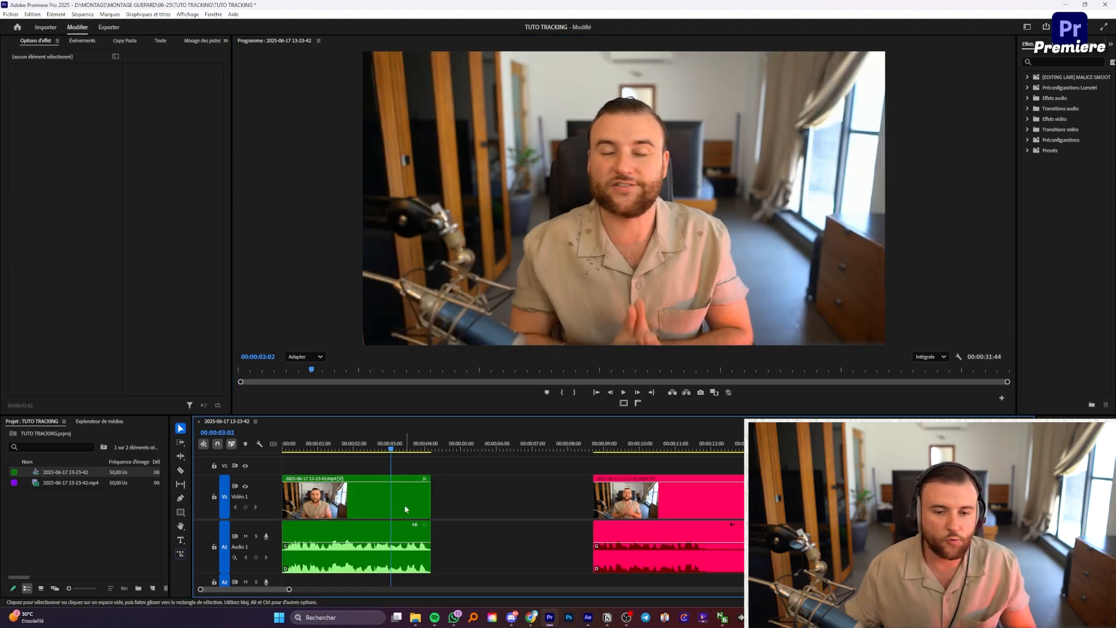
click(424, 483)
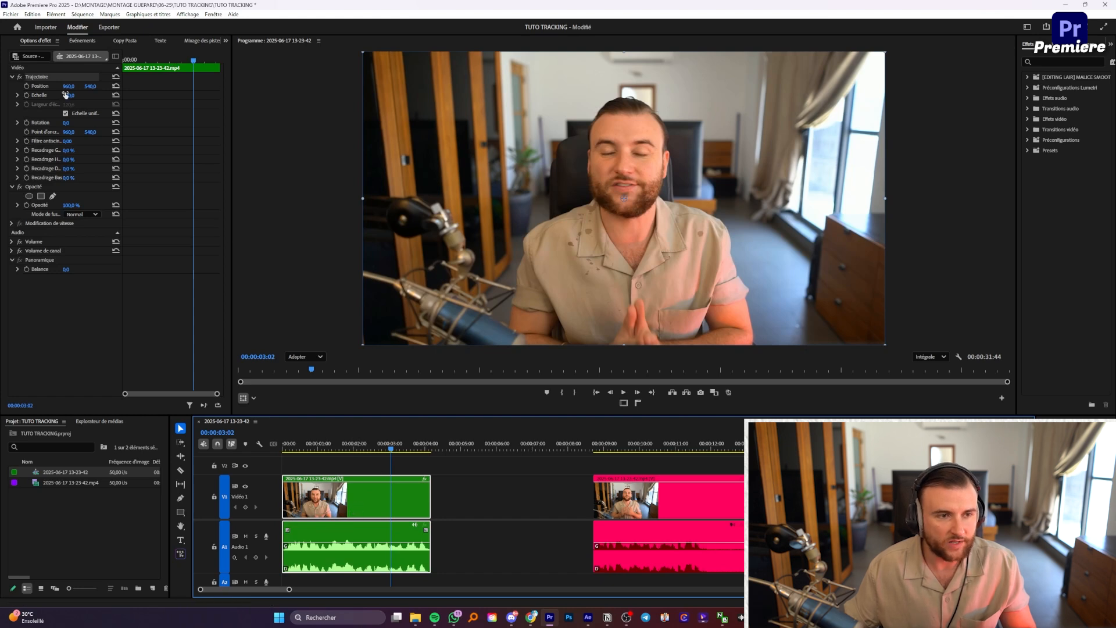
mouse_move(67, 97)
mouse_down()
mouse_move(90, 97)
mouse_move(73, 96)
mouse_up()
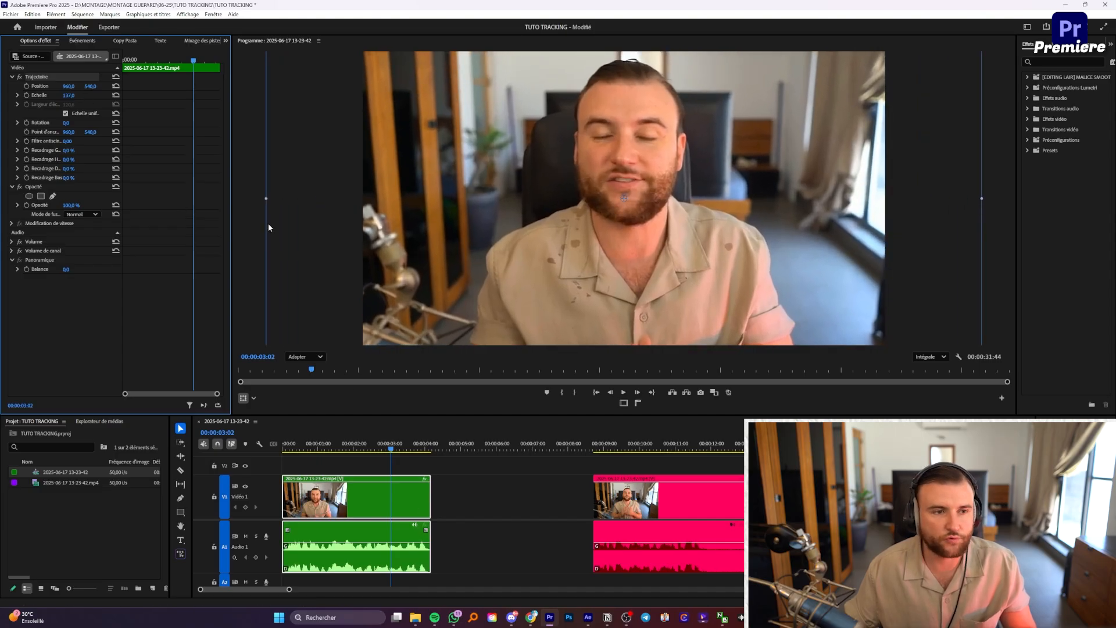
drag(265, 199, 296, 192)
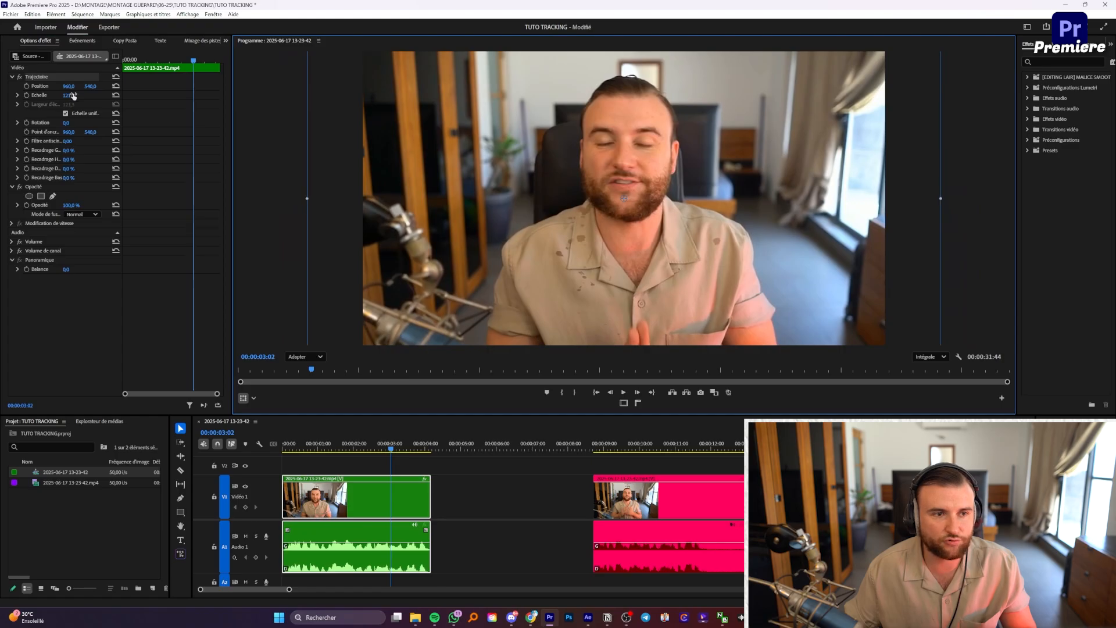
drag(300, 198, 262, 197)
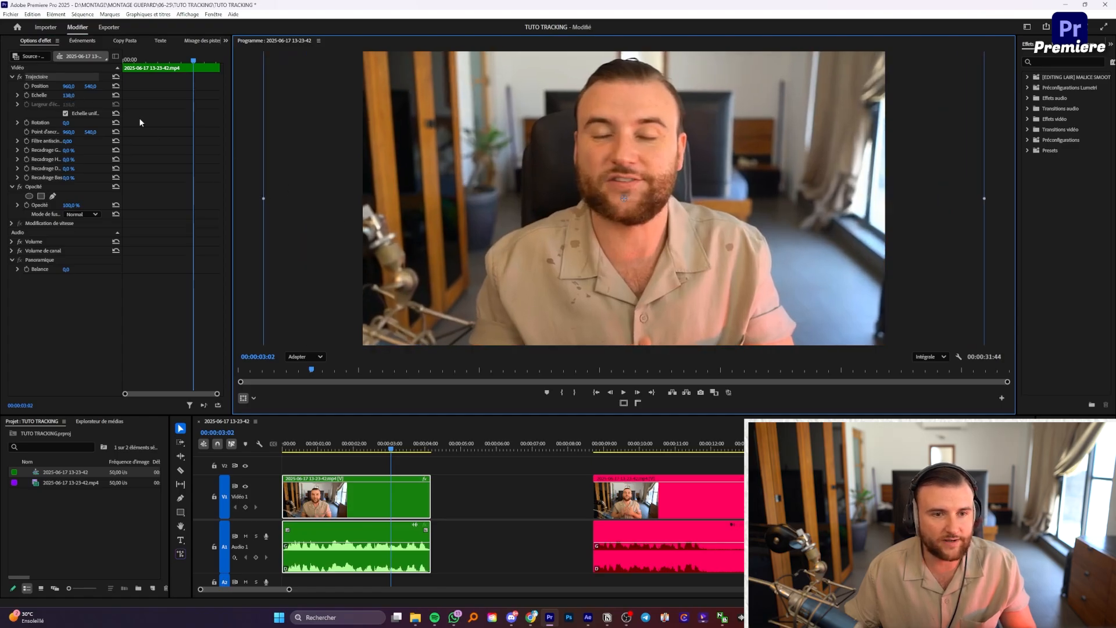
mouse_move(264, 199)
mouse_down()
mouse_move(342, 195)
mouse_move(271, 195)
mouse_up()
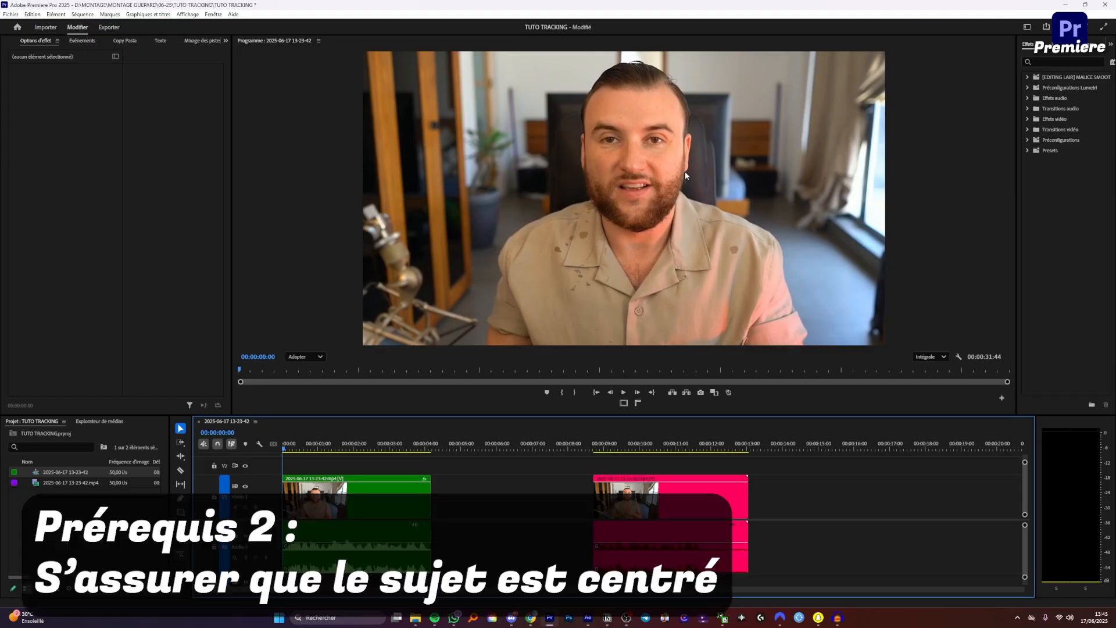
Step: Add Safe Margins and Show Rulers buttons to the Program monitor's button bar
click(1001, 399)
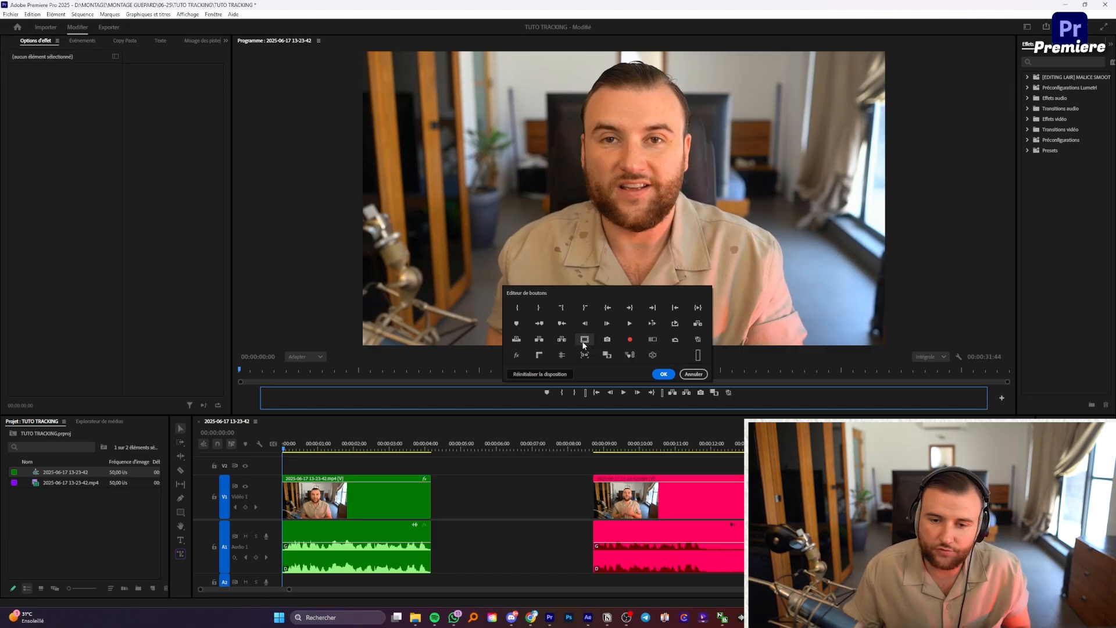
drag(593, 343, 614, 405)
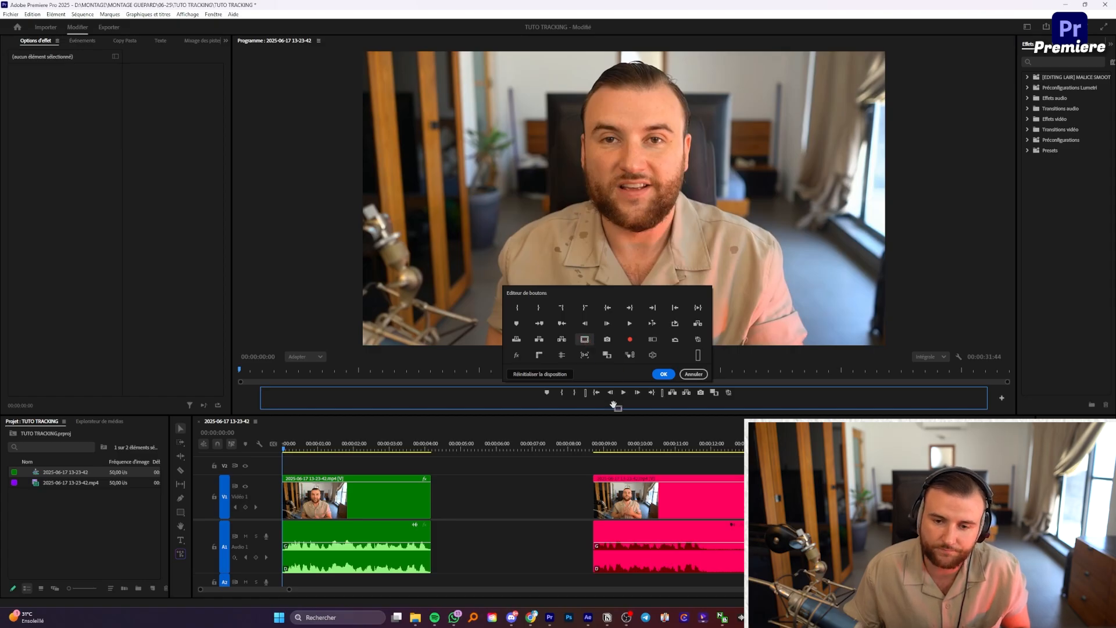
drag(614, 405, 613, 408)
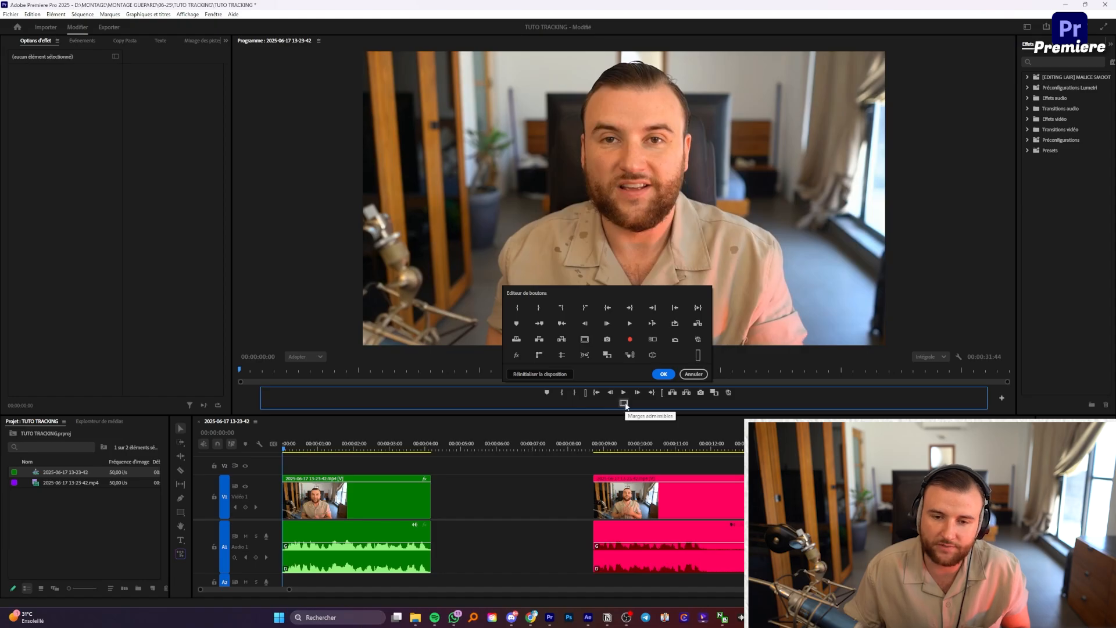
drag(542, 353, 638, 402)
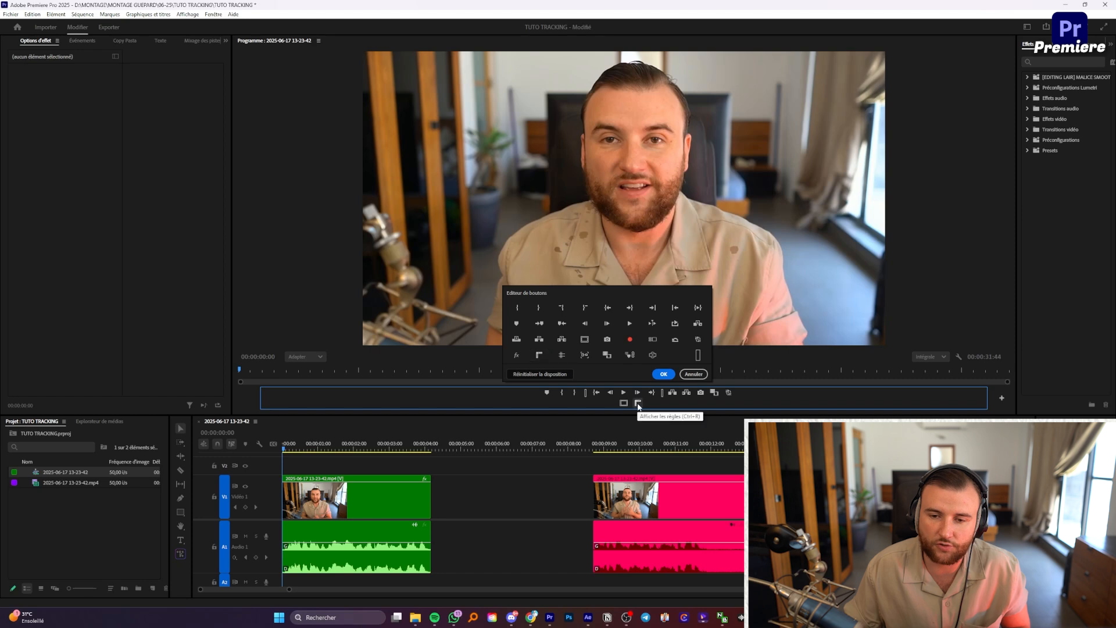
click(664, 375)
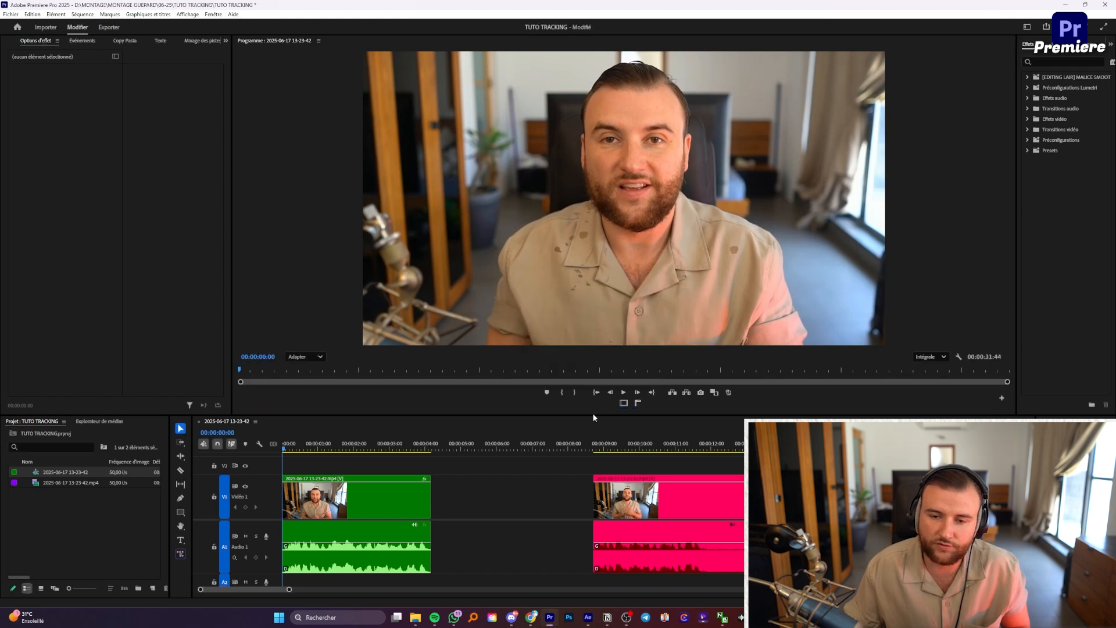
Step: Show safe margins, shift the clip left to Position X about 932.8, and turn on rulers
click(624, 402)
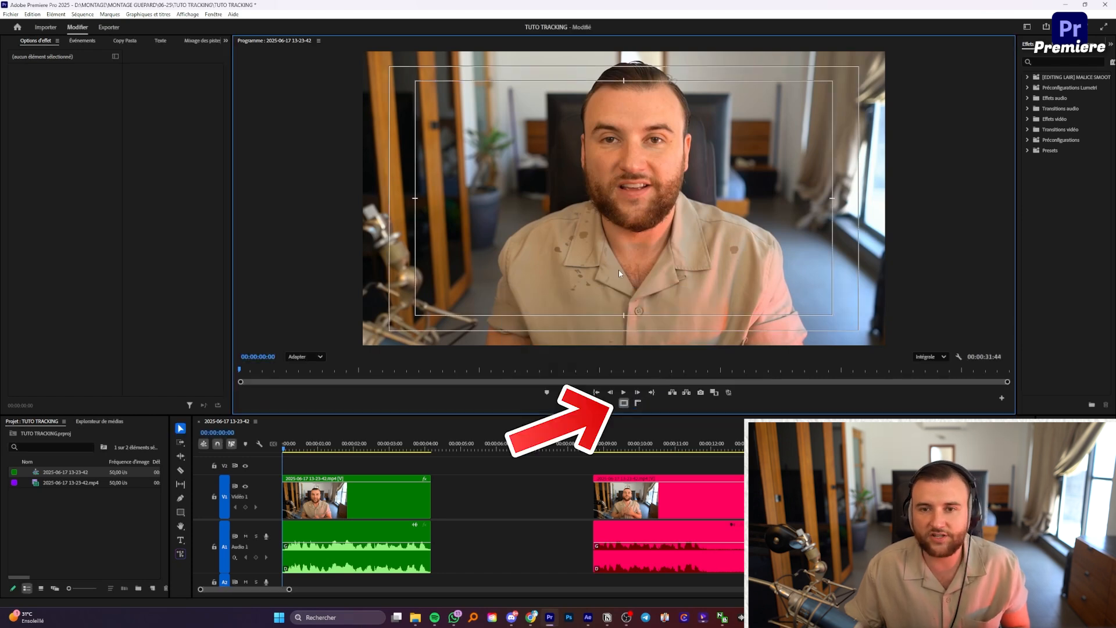
click(383, 498)
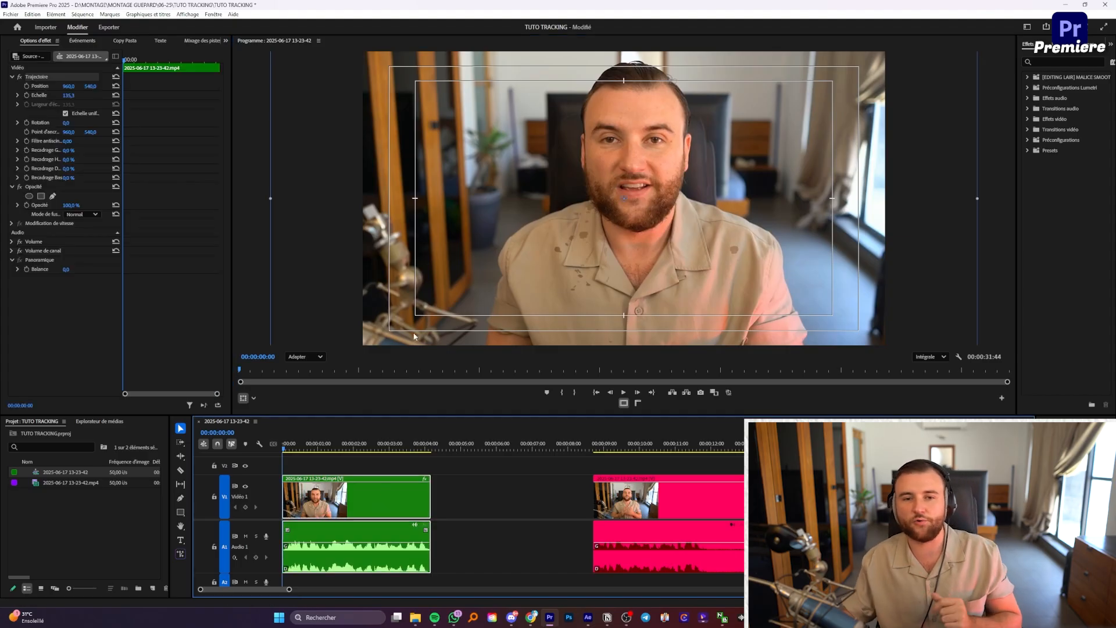
drag(69, 88, 53, 88)
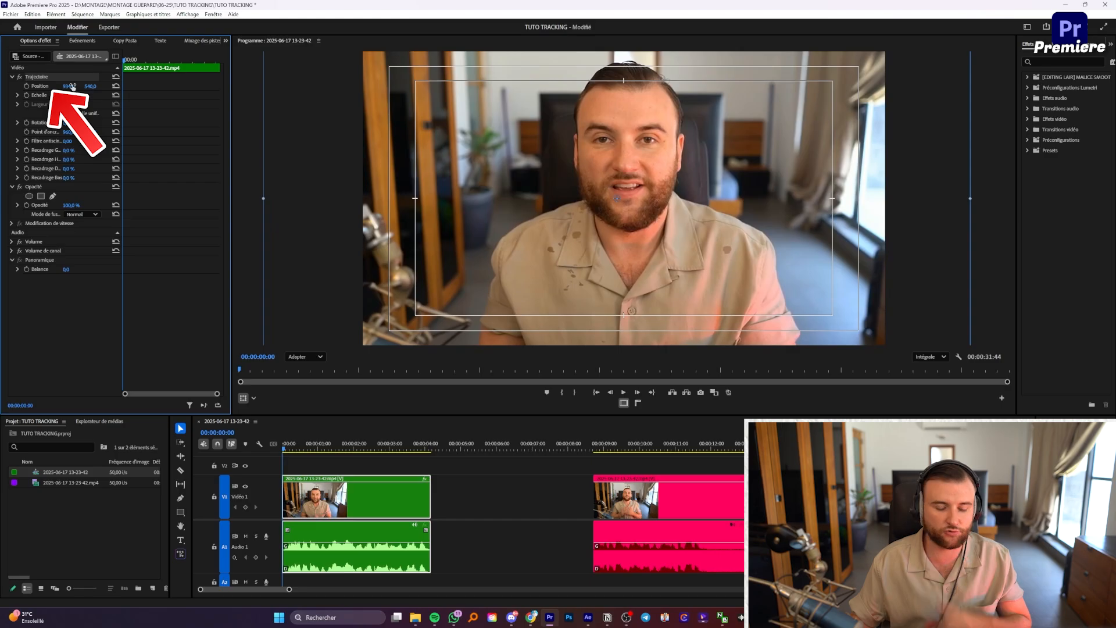
key(ctrl+z)
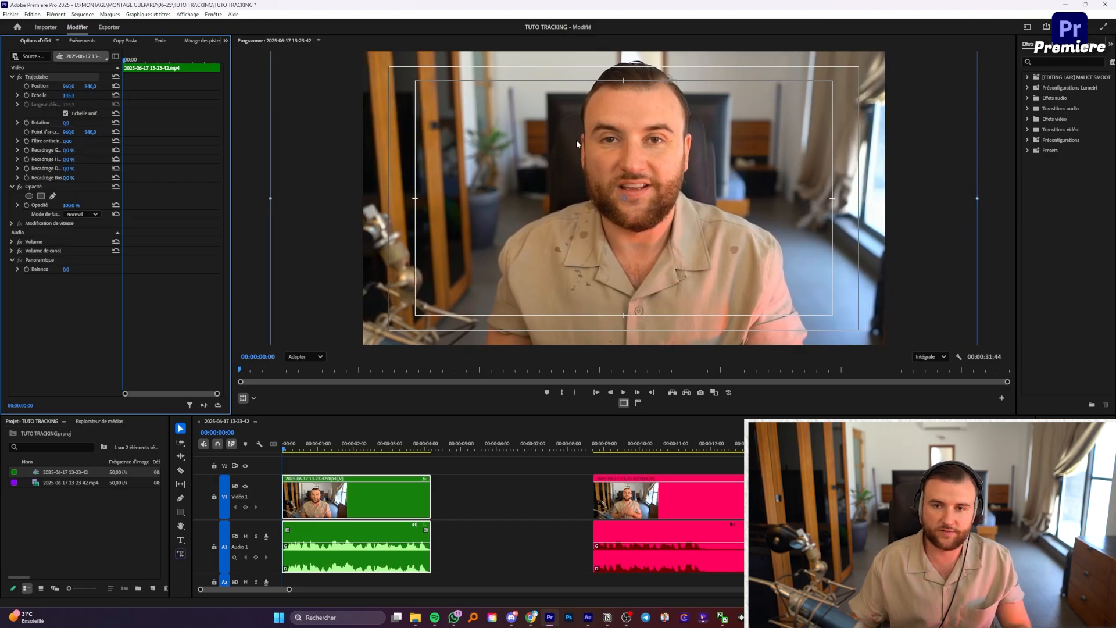
drag(771, 144, 763, 148)
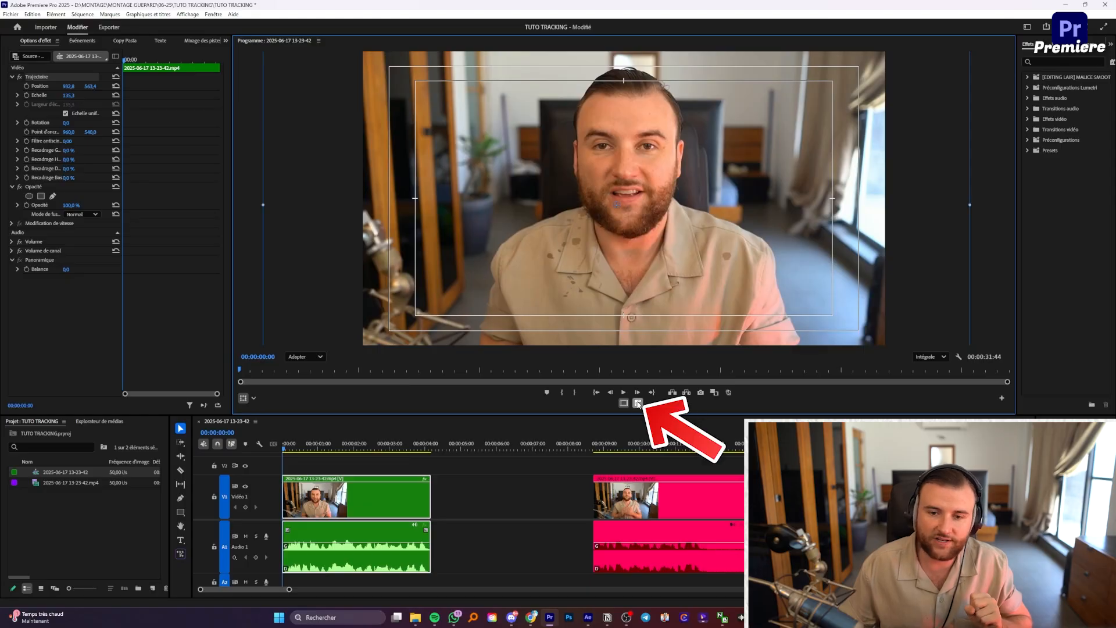
click(637, 403)
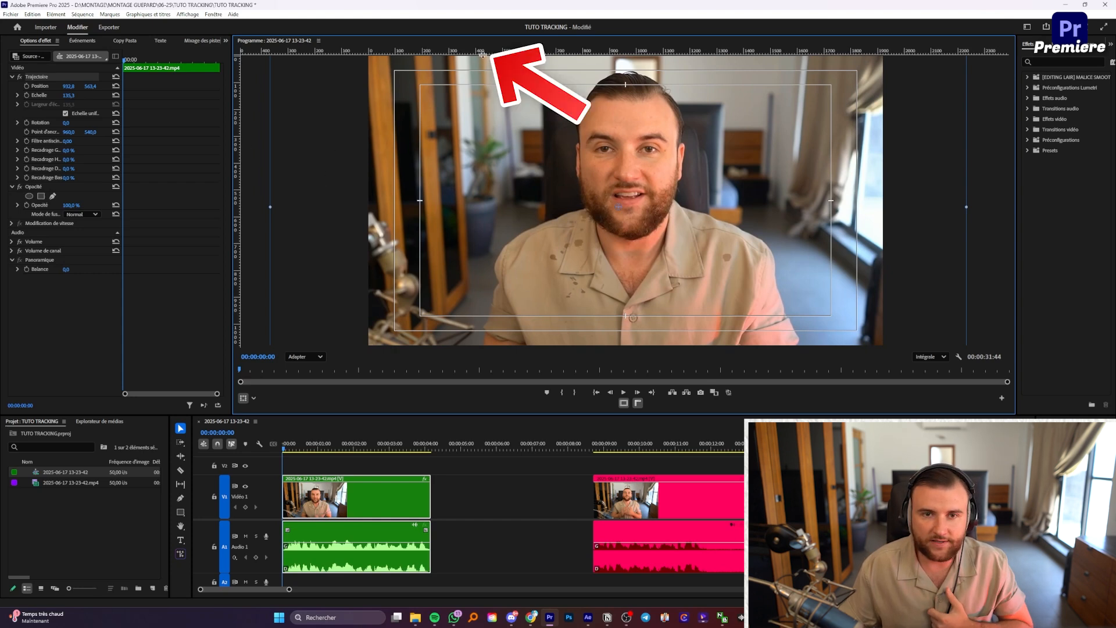
Step: Drag a horizontal guide across the speaker's head and a vertical guide through his face centre
mouse_move(482, 53)
mouse_down()
mouse_move(581, 91)
mouse_move(612, 150)
mouse_up()
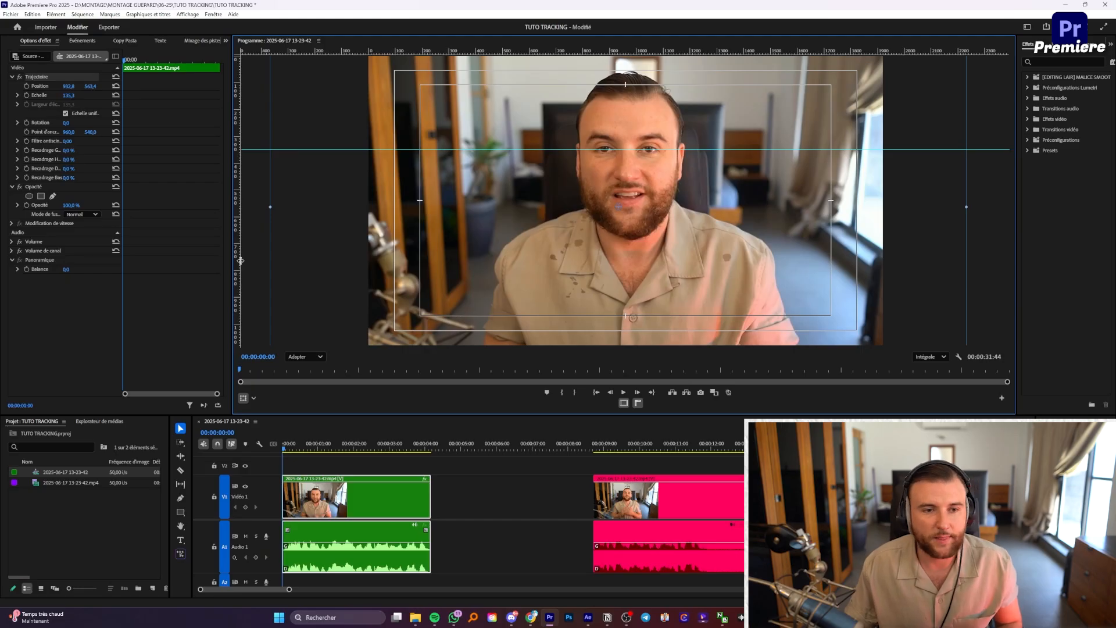
drag(240, 261, 626, 280)
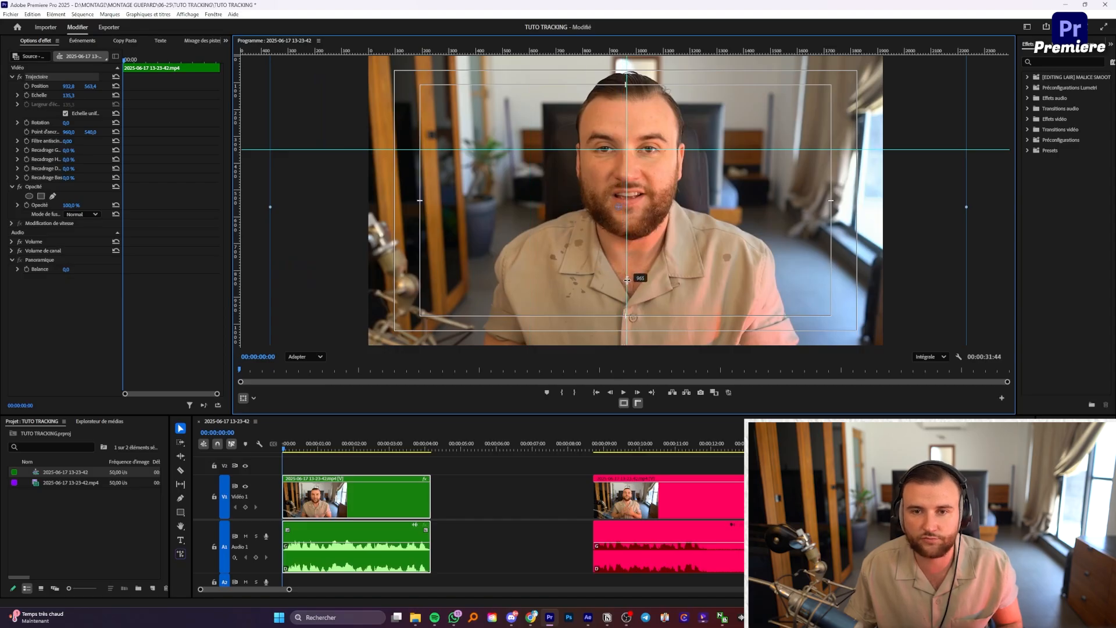
drag(627, 280, 627, 280)
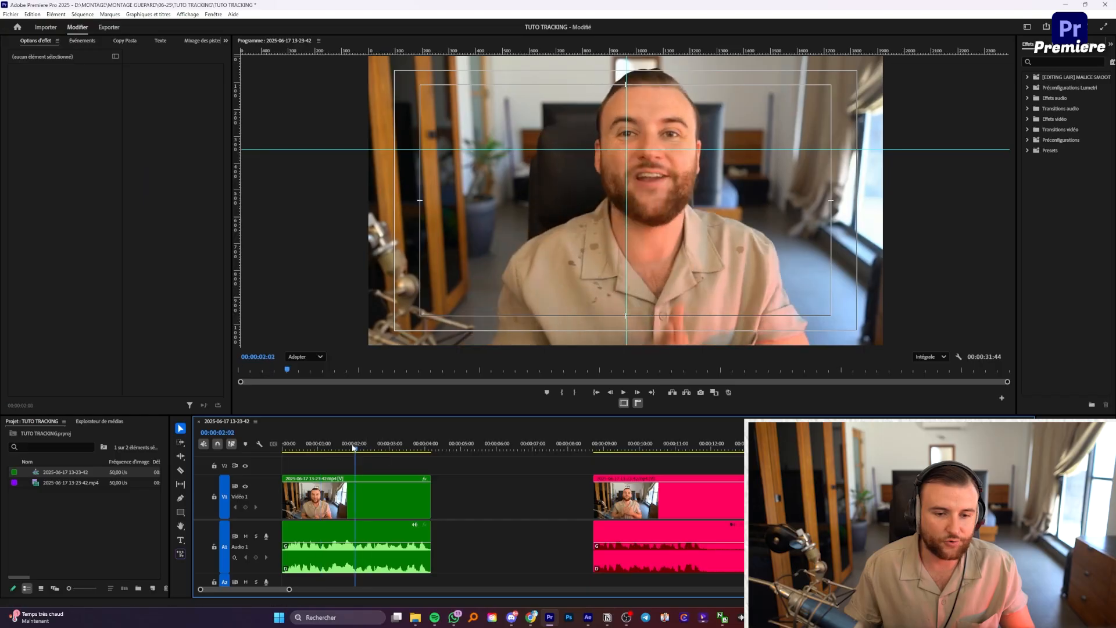
Step: Put the playhead at 00:00:00:00, select the clip, and reopen Effect Controls from the Window menu
drag(353, 447, 242, 445)
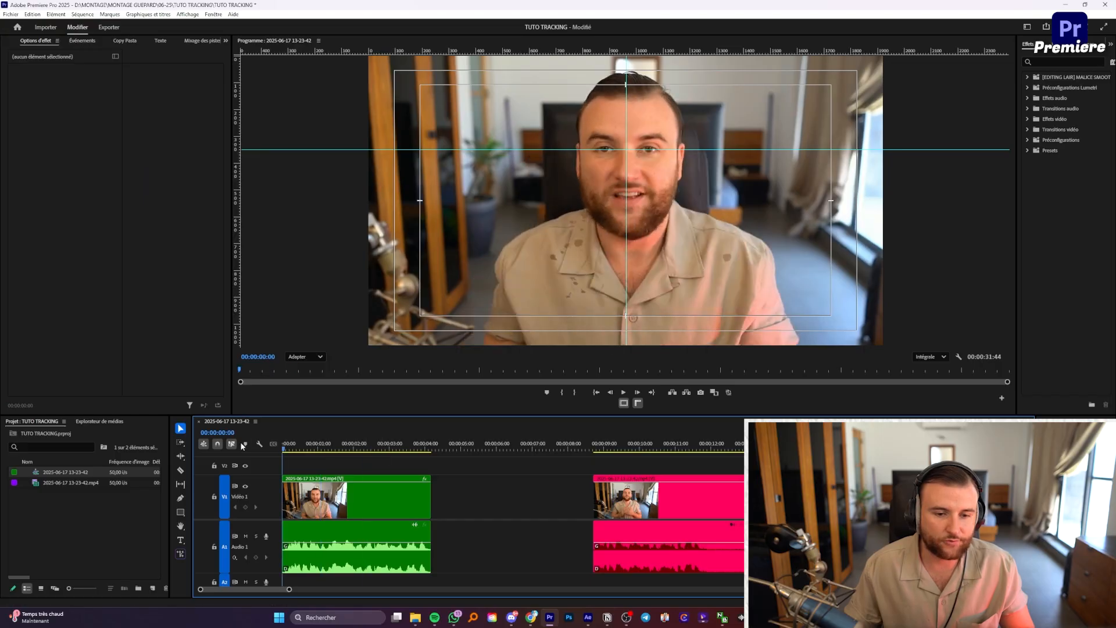
click(320, 519)
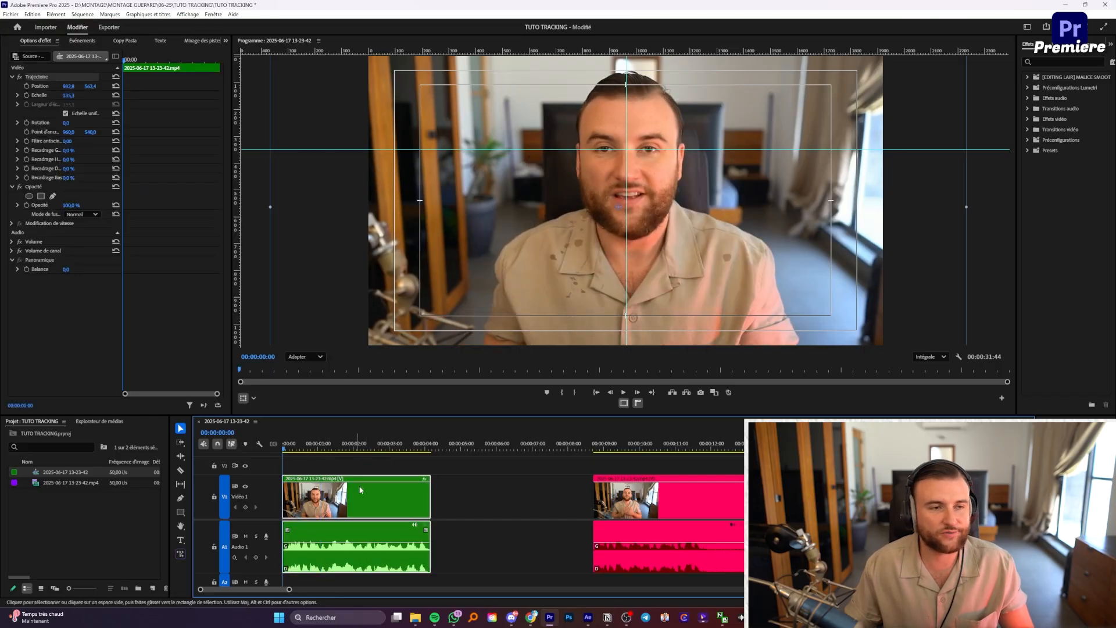
click(57, 41)
click(79, 45)
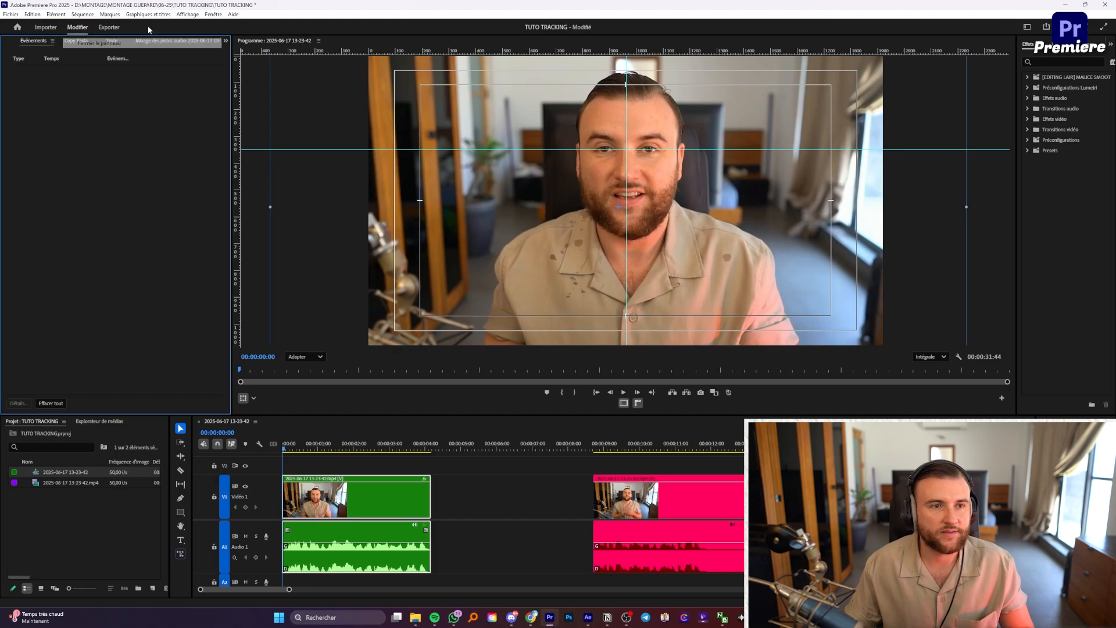
click(213, 15)
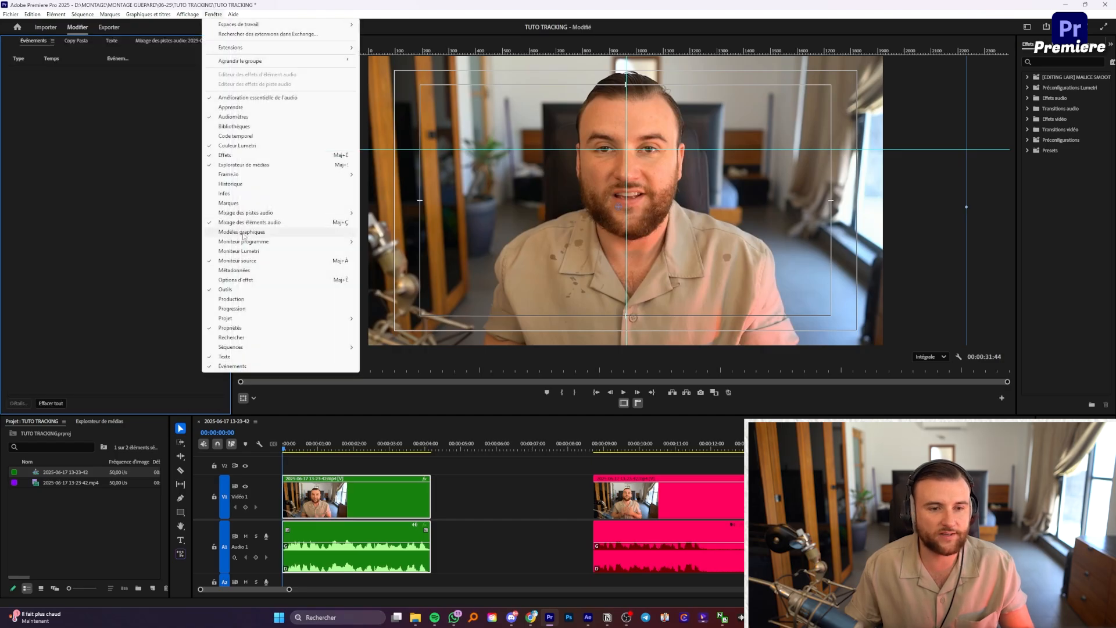
click(236, 280)
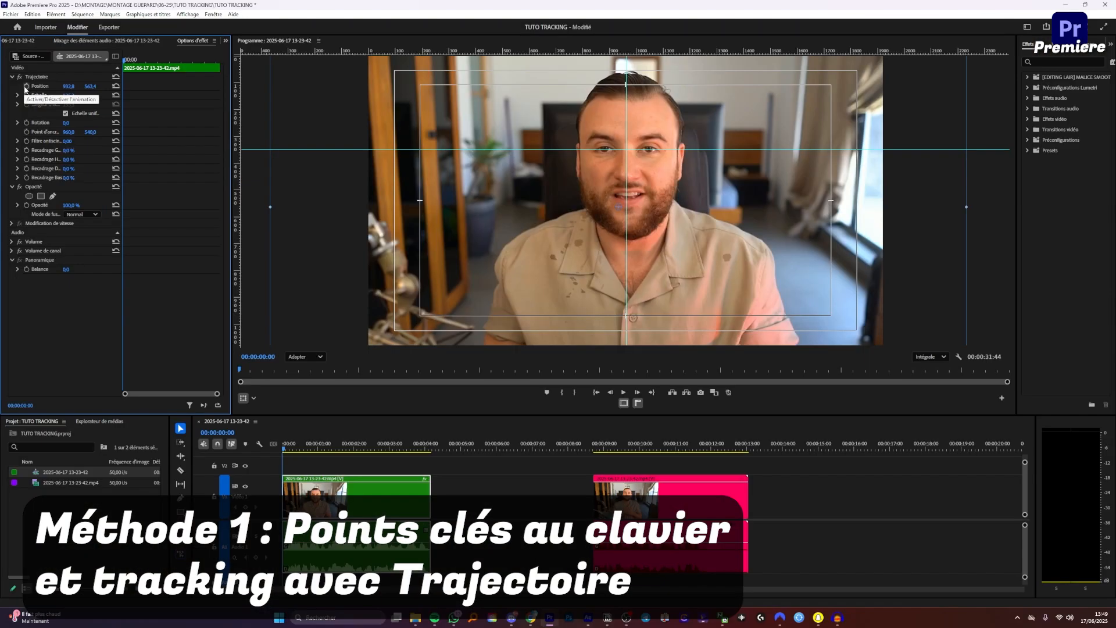
Step: Enable Position and Scale keyframing and adjust Position over the first frames to follow the face
click(26, 86)
click(26, 94)
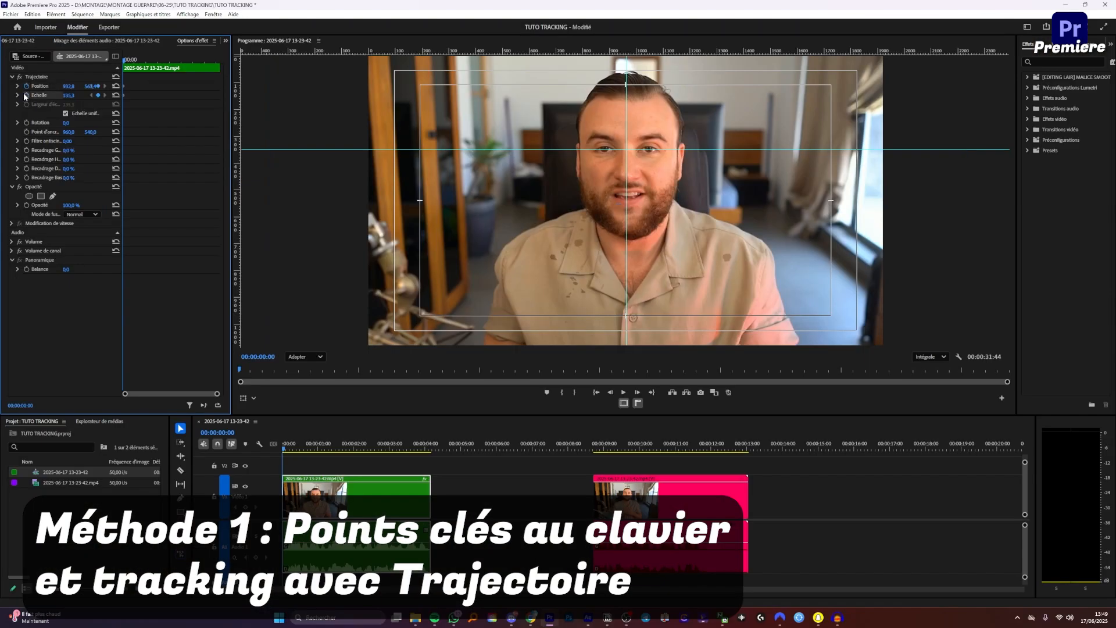
key(Right)
key(Right)
key(Right)
key(Right)
key(Right)
key(Right)
key(Right)
key(Right)
key(Right)
key(Right)
key(Right)
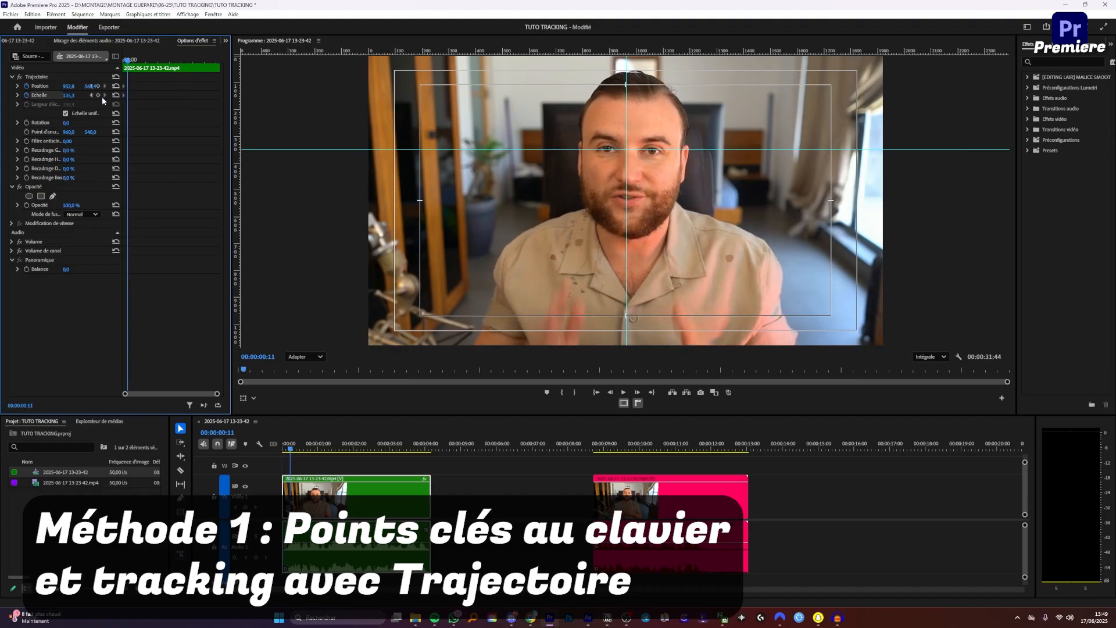
drag(91, 86, 85, 86)
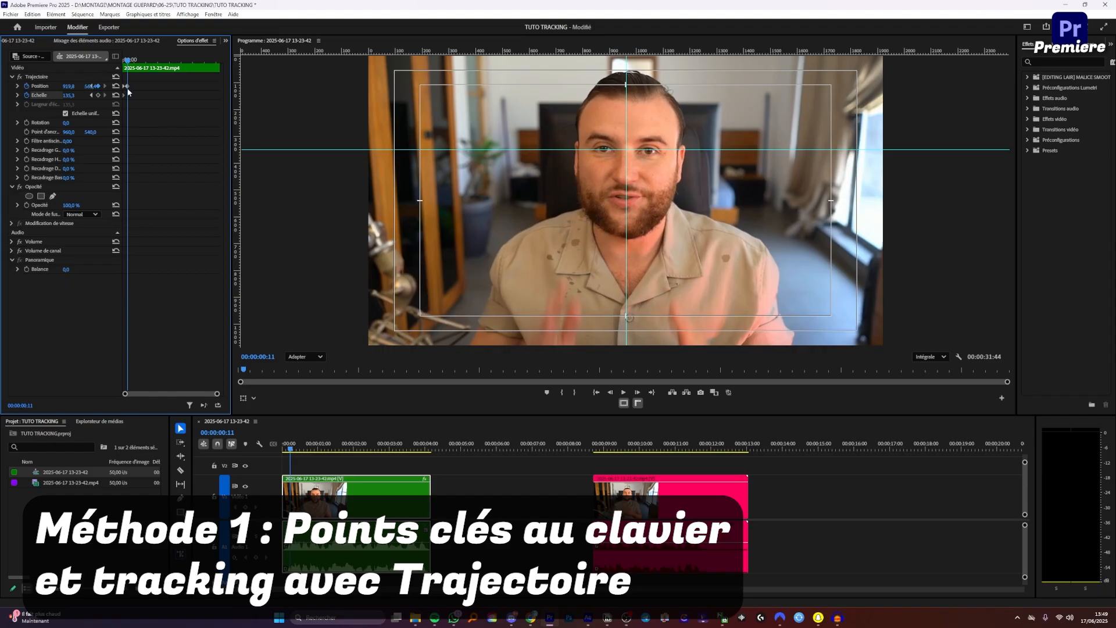
mouse_move(70, 86)
mouse_down()
mouse_move(79, 86)
mouse_move(54, 86)
mouse_up()
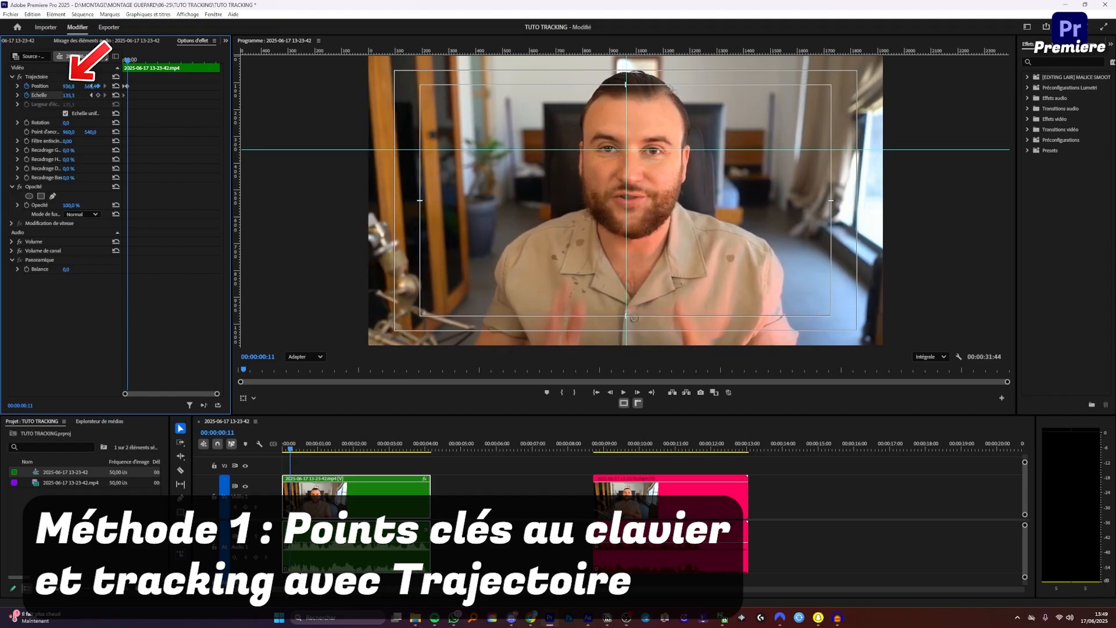
drag(89, 86, 90, 87)
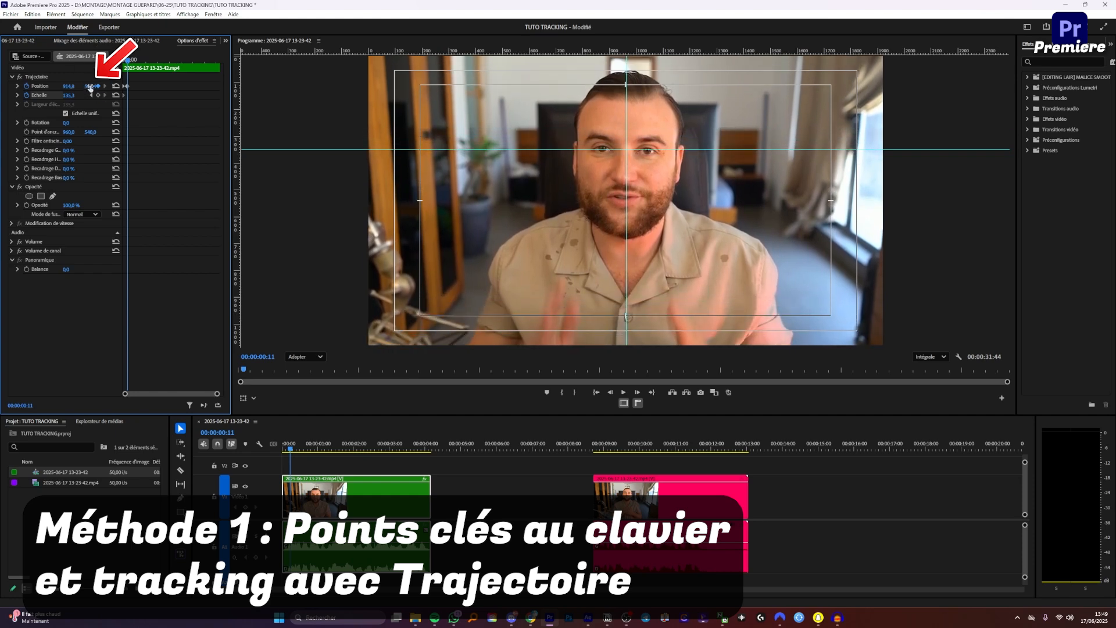
key(Right)
key(Right)
key(Right)
key(Right)
key(Right)
key(Right)
key(Right)
key(Right)
key(Right)
key(Right)
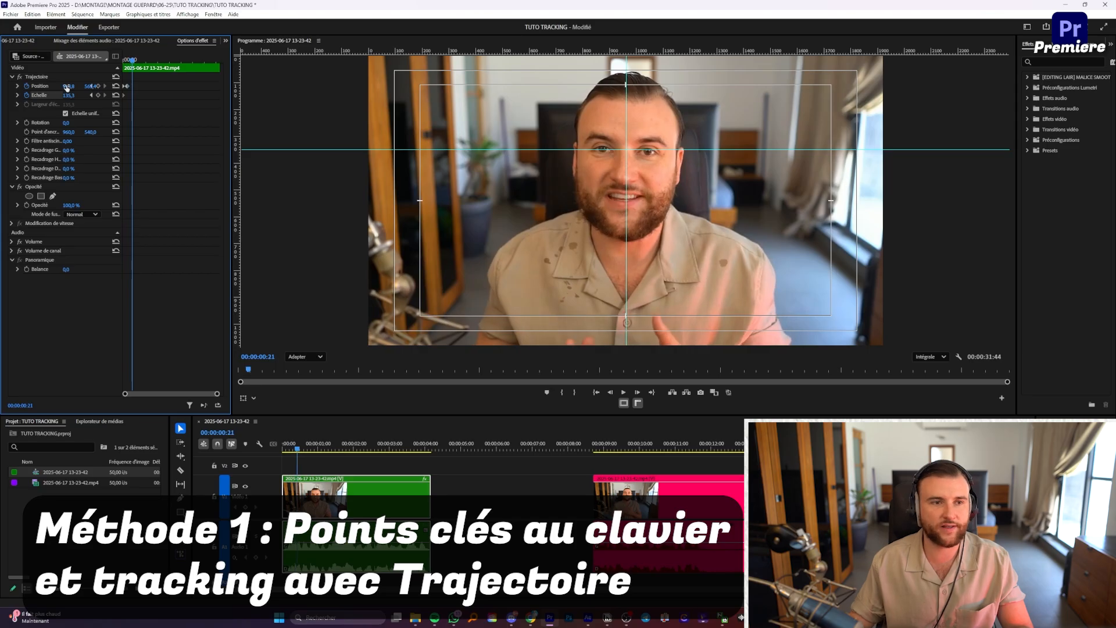
drag(93, 86, 71, 86)
Step: Step further ahead, adding Position keyframes that keep the face centred
key(shift+Right)
key(shift+Right)
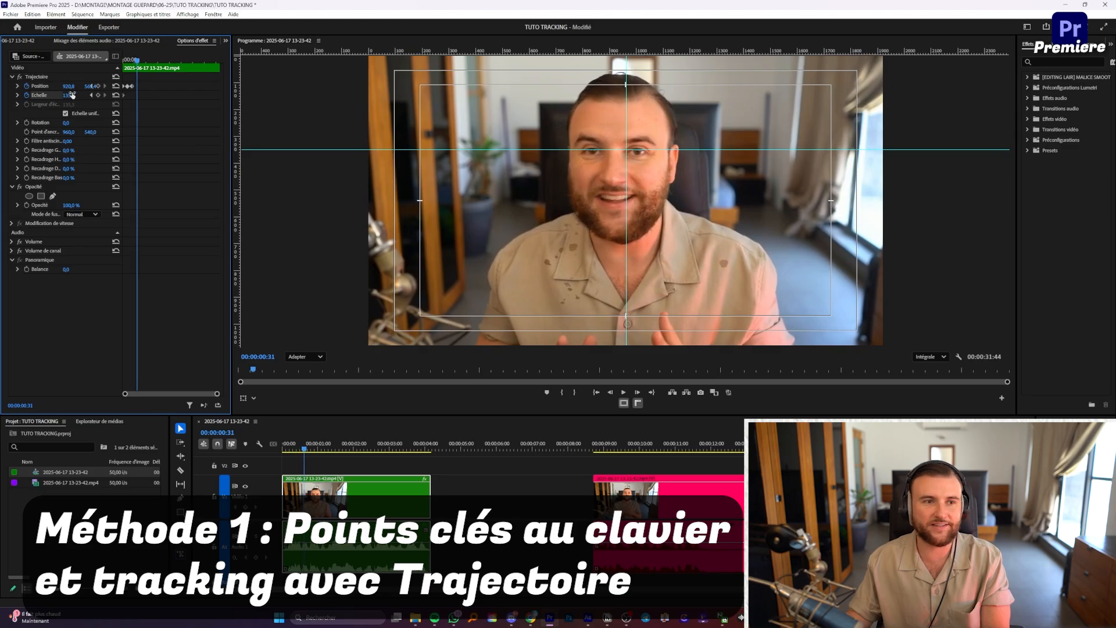
mouse_move(68, 86)
mouse_down()
mouse_move(91, 86)
mouse_move(81, 86)
mouse_up()
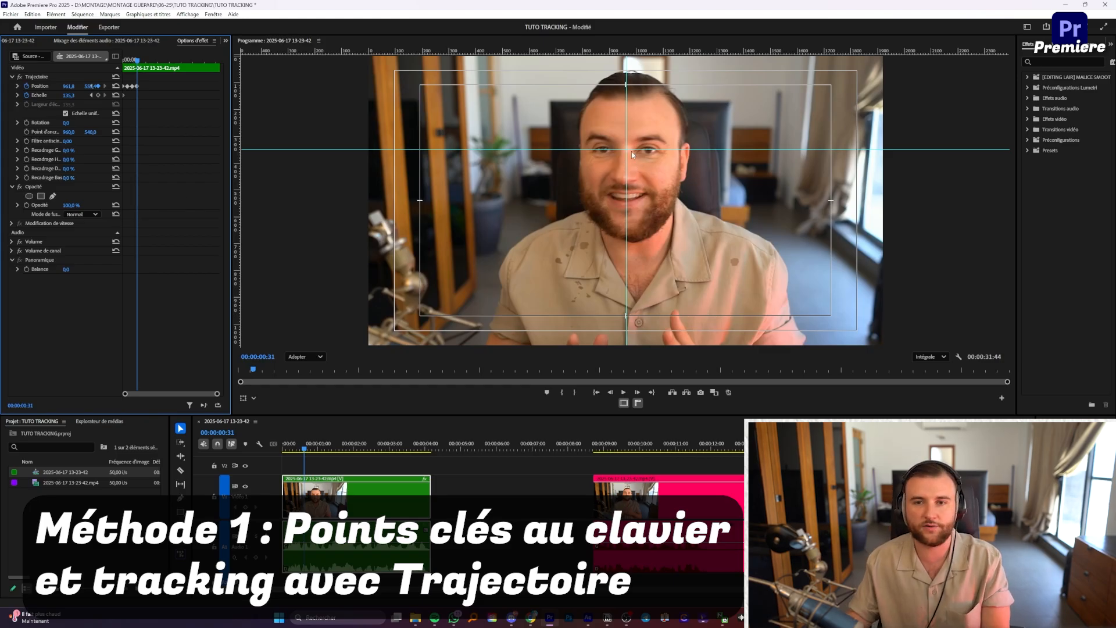
key(Right)
key(Right)
key(Right)
key(Right)
key(Right)
key(Right)
key(Right)
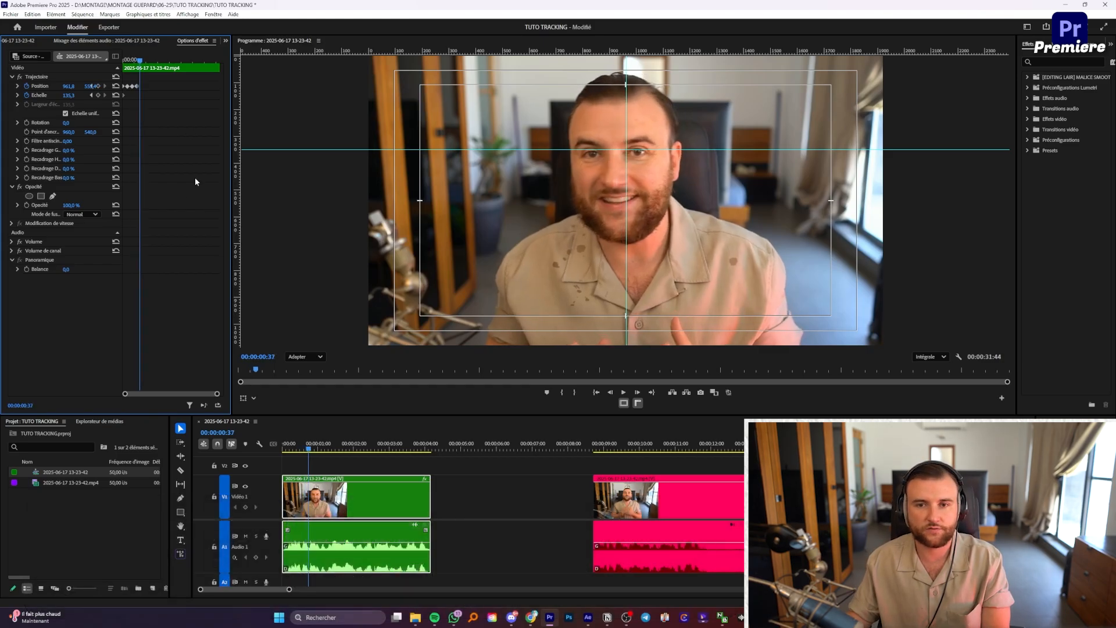
drag(74, 86, 87, 86)
key(Right)
key(Right)
key(Right)
key(Right)
key(Right)
key(Right)
key(Right)
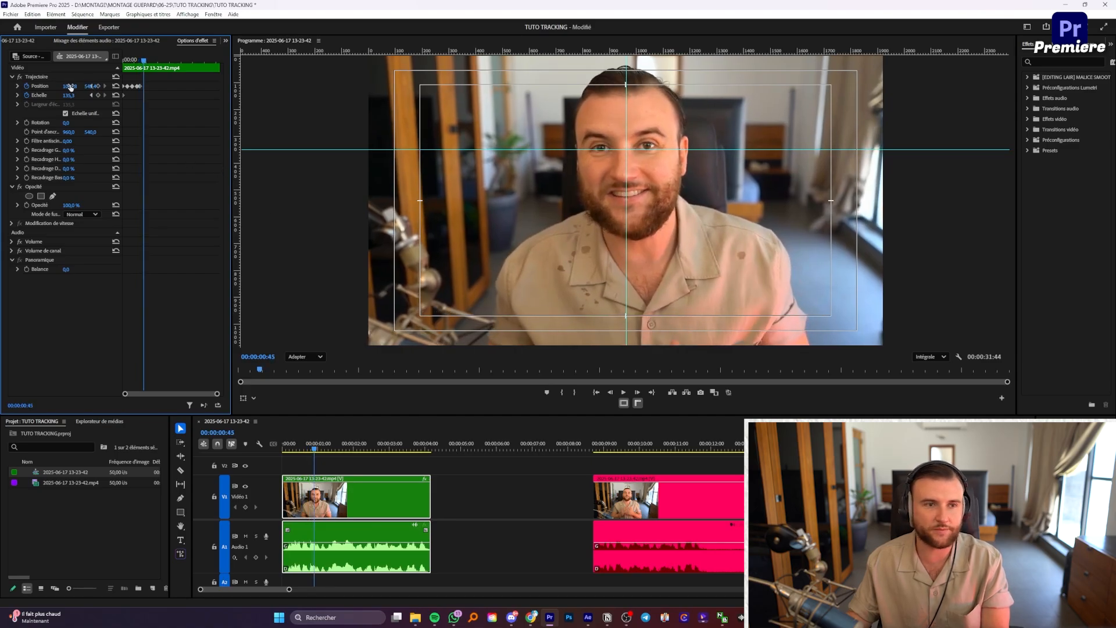
drag(70, 86, 79, 86)
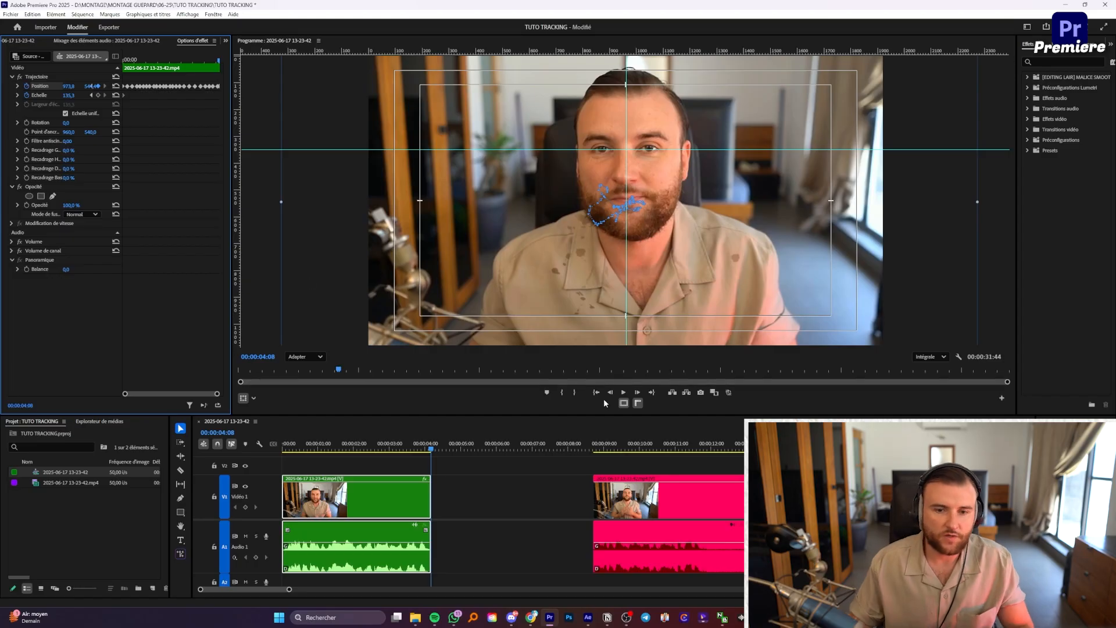
Step: Hide safe margins, rulers and guides, then reselect the first clip and maximize Effect Controls
click(624, 403)
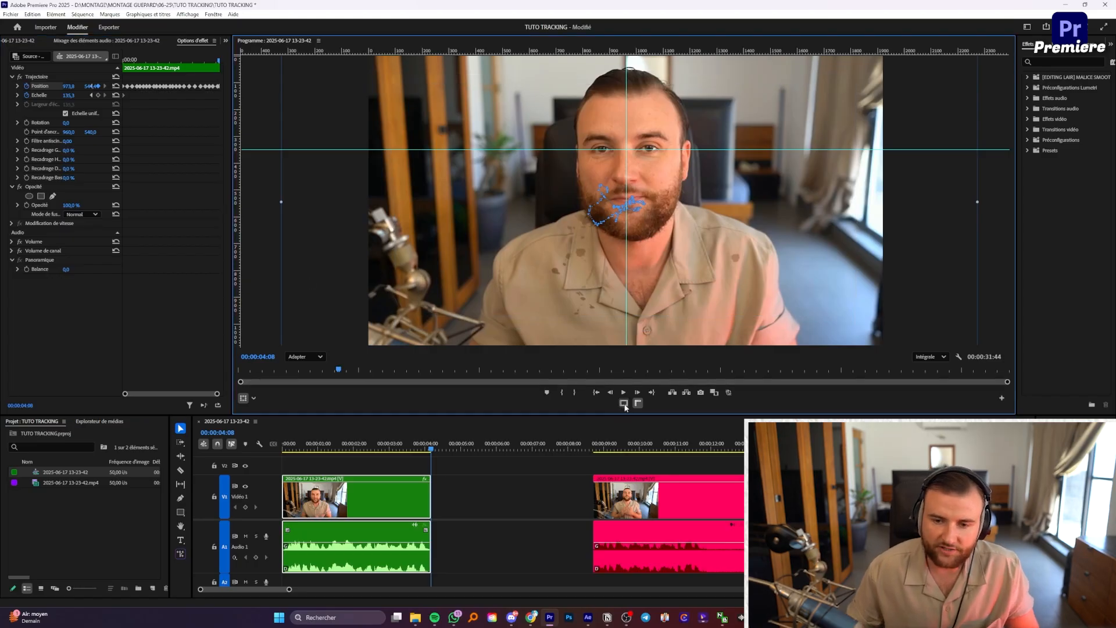
click(639, 403)
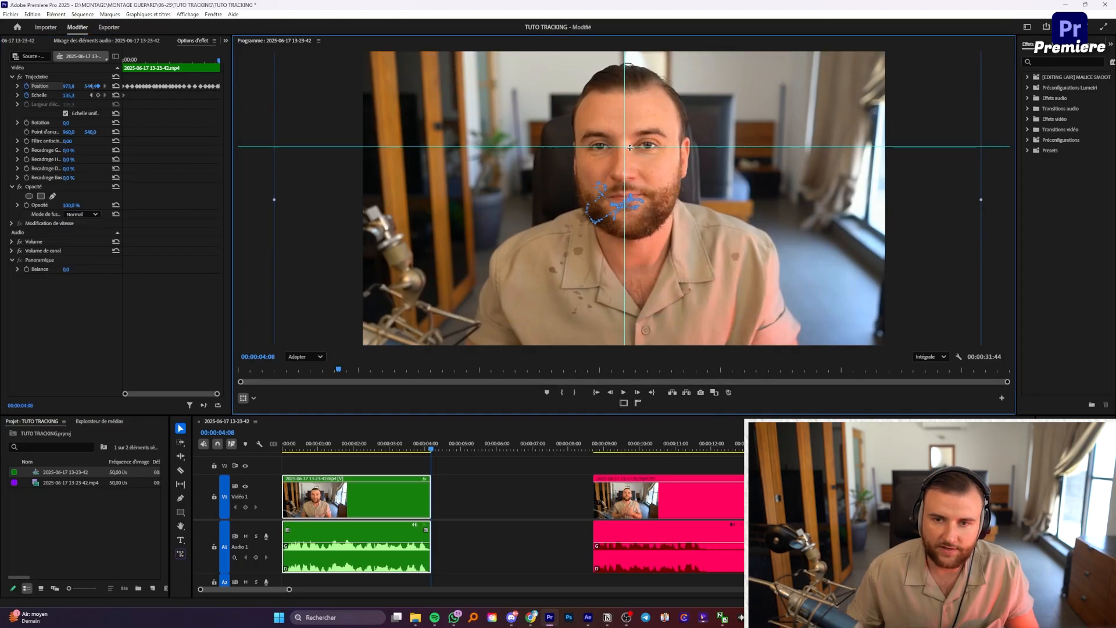
drag(629, 147, 628, 44)
drag(625, 97, 277, 106)
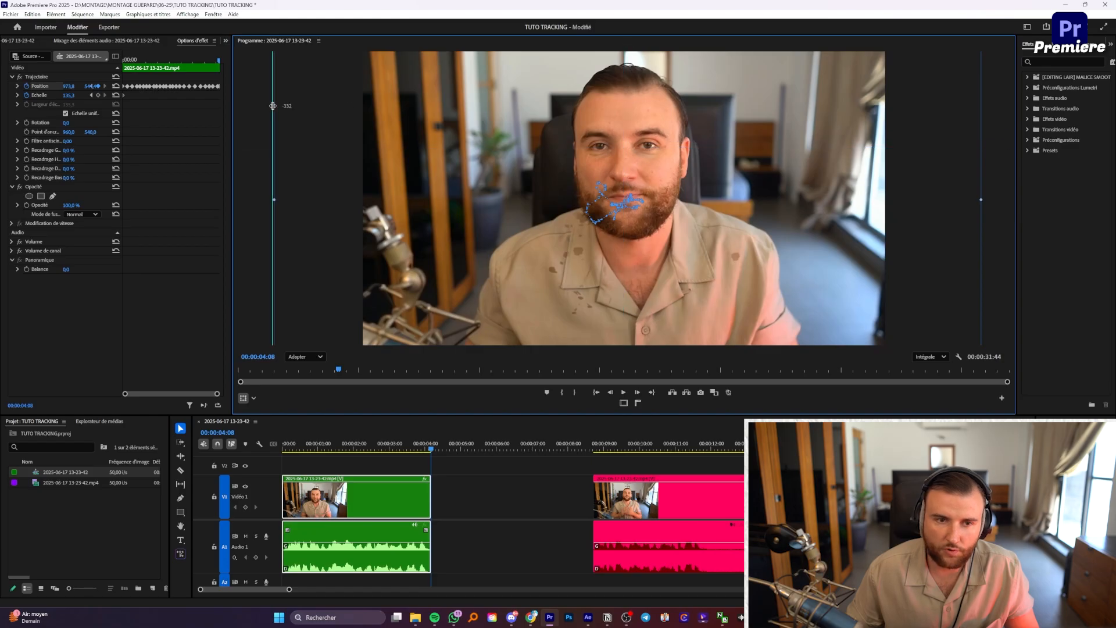
click(536, 486)
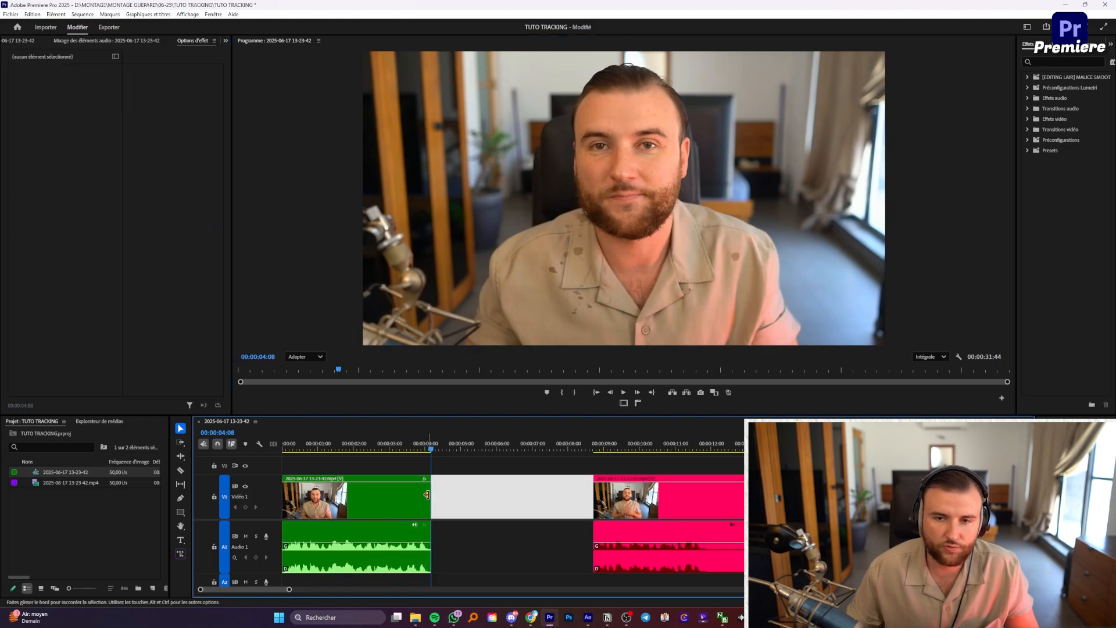
click(358, 505)
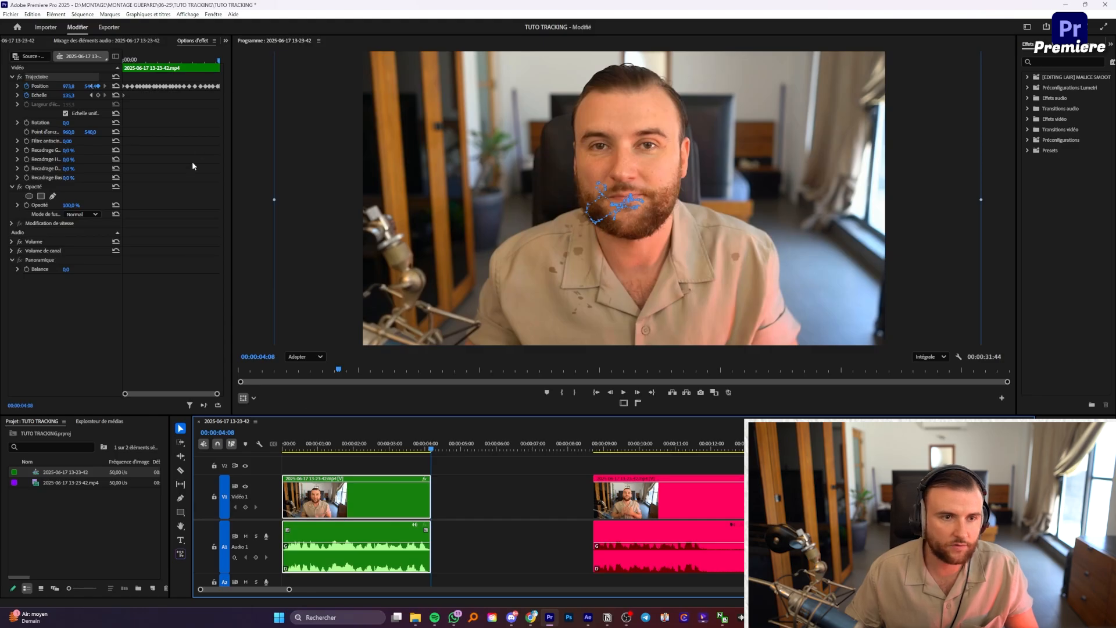
key(grave)
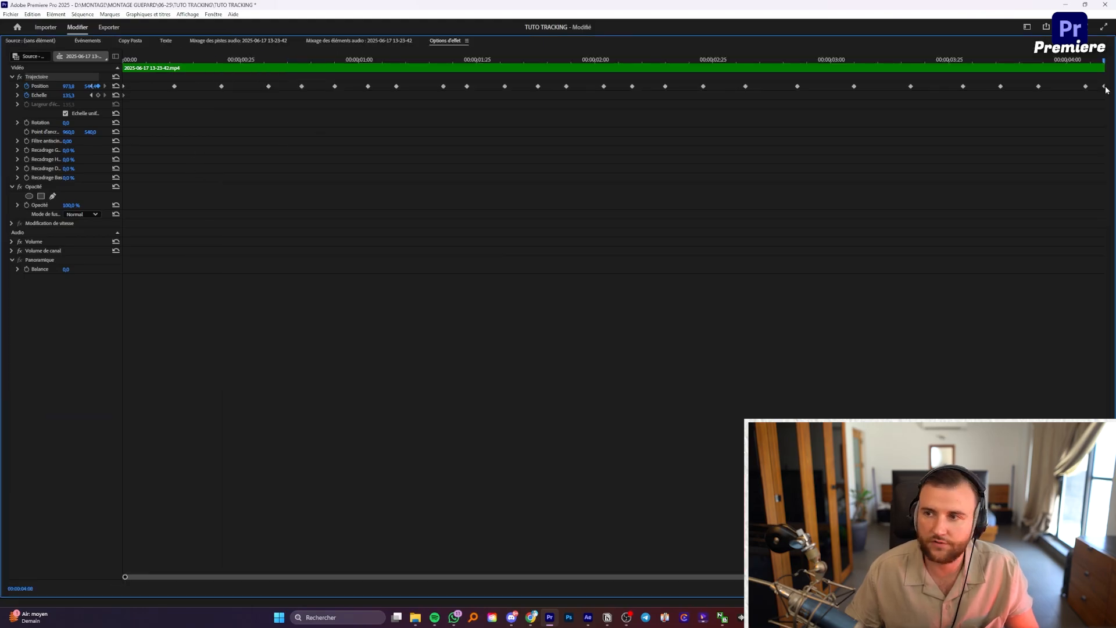
Step: Set all the first clip's Position keyframes to Bézier temporal interpolation
drag(1097, 79, 101, 133)
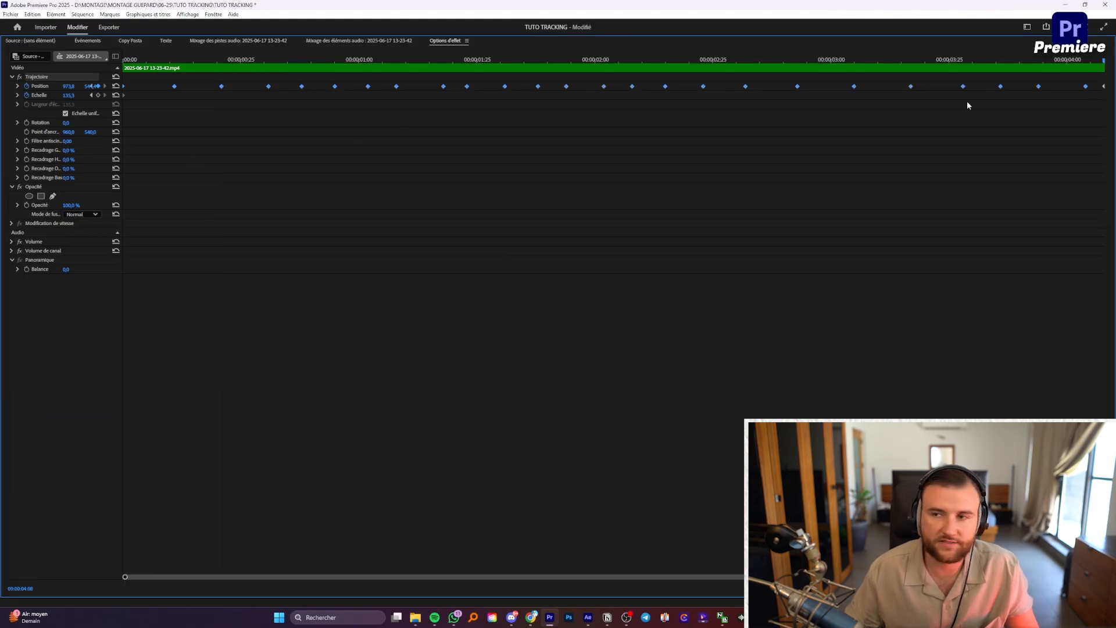
right_click(1085, 88)
mouse_move(1075, 164)
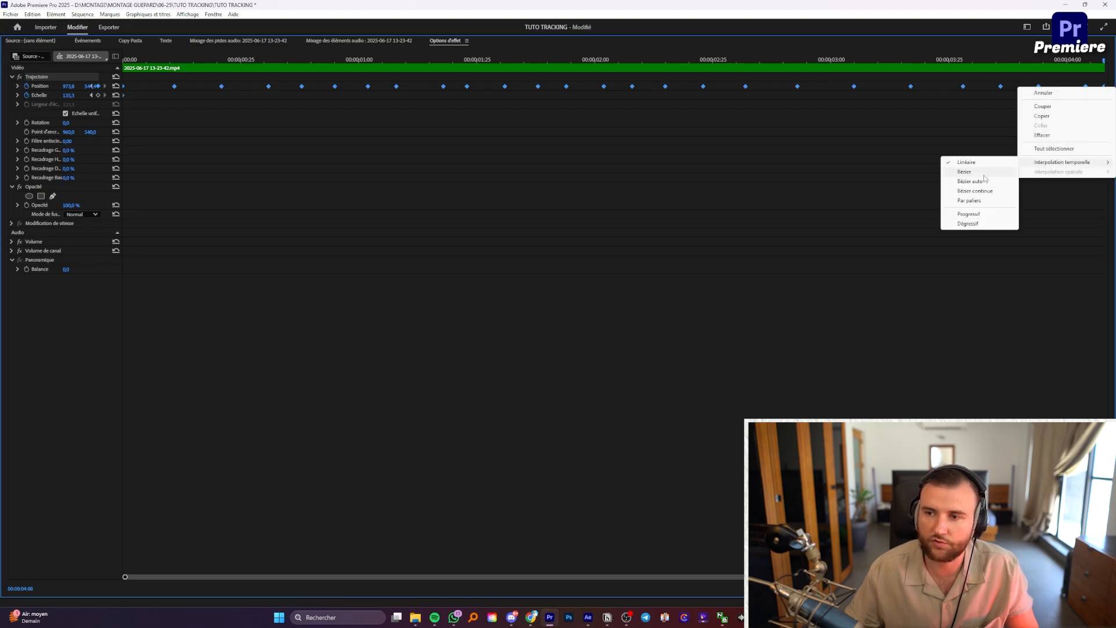
click(984, 174)
key(grave)
Step: Preview the tracking move from the sequence start, then reselect the clip and zoom the timeline out
click(469, 488)
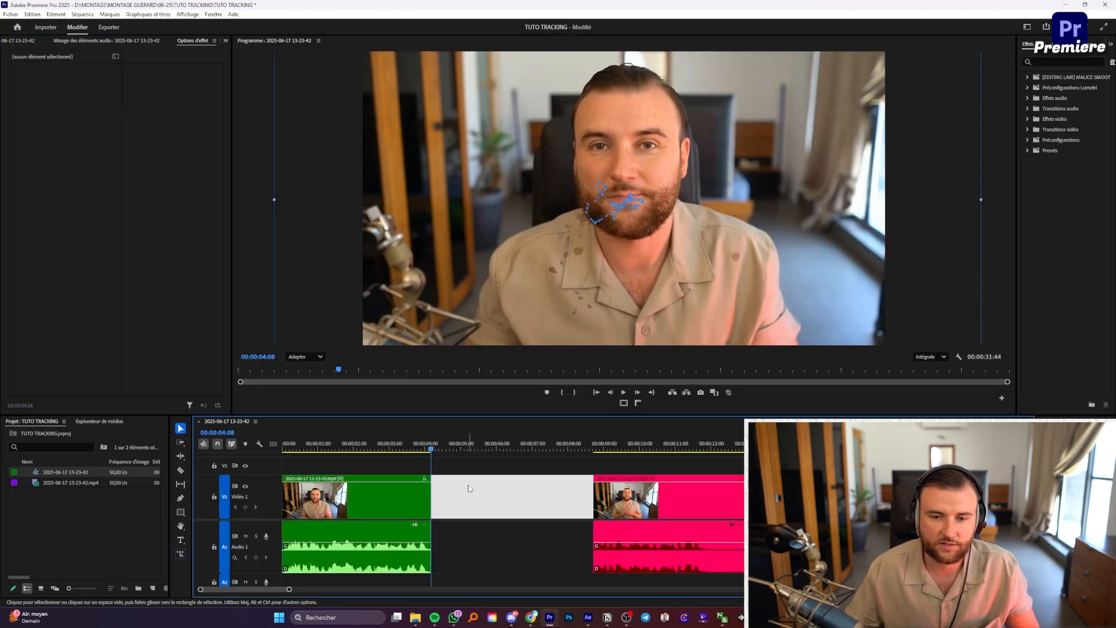
key(Home)
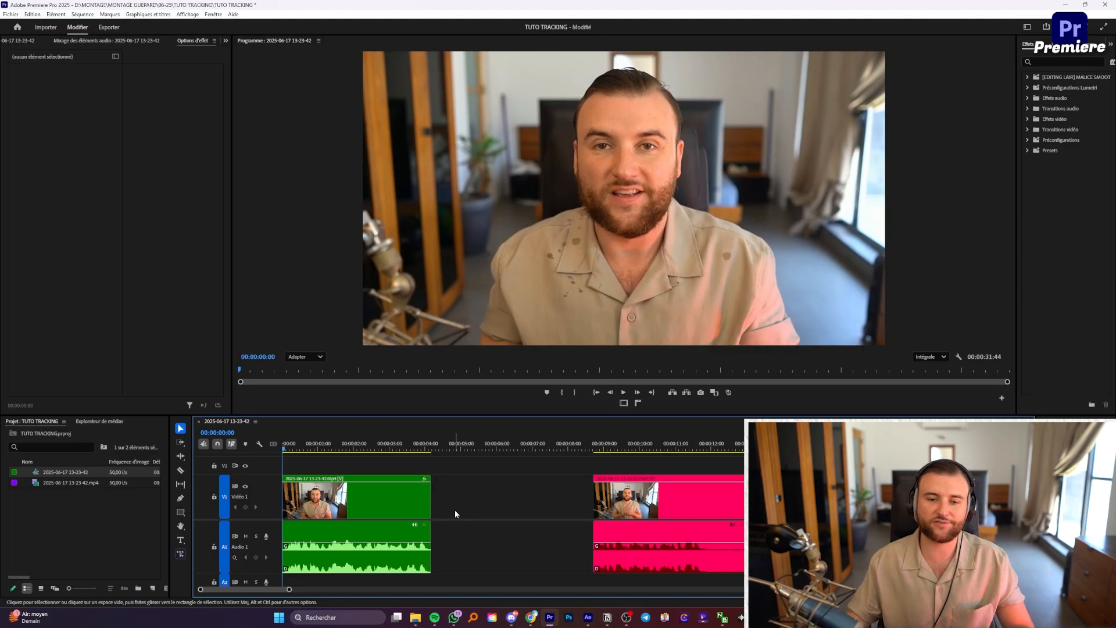
key(space)
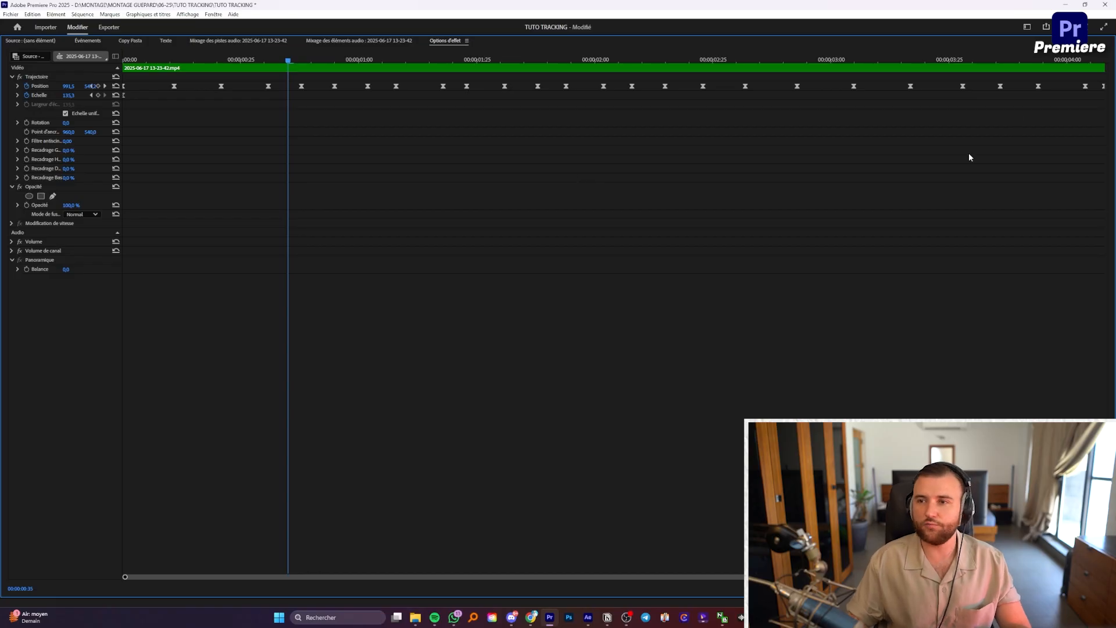
key(grave)
click(368, 469)
click(406, 495)
key(minus)
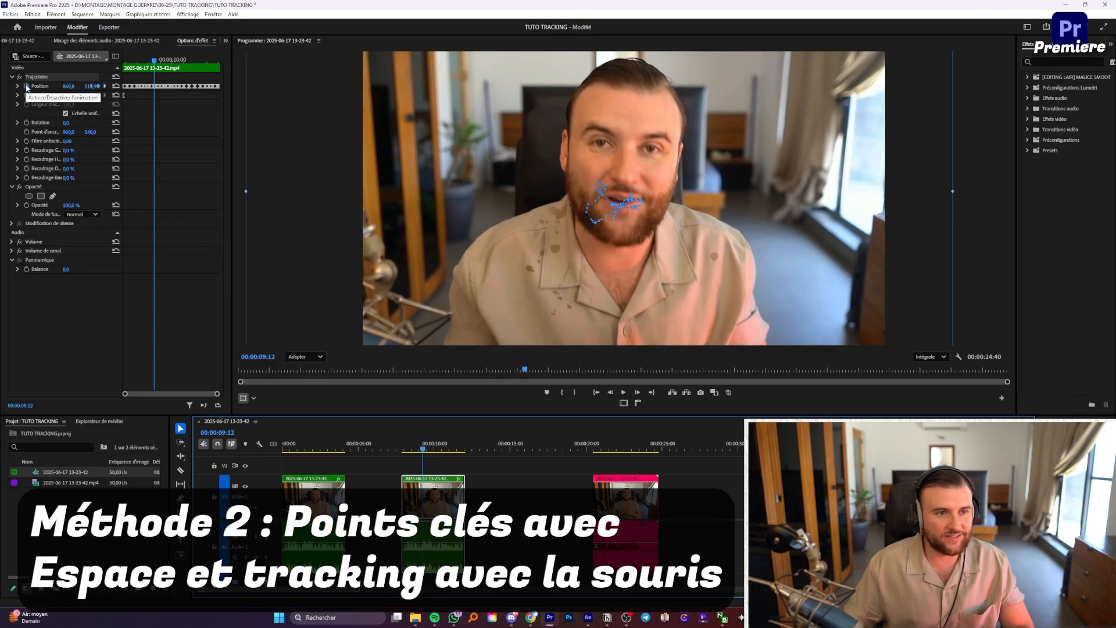
Step: Delete the second clip's old Position keyframes and reposition it to recentre the face within safe margins
click(26, 87)
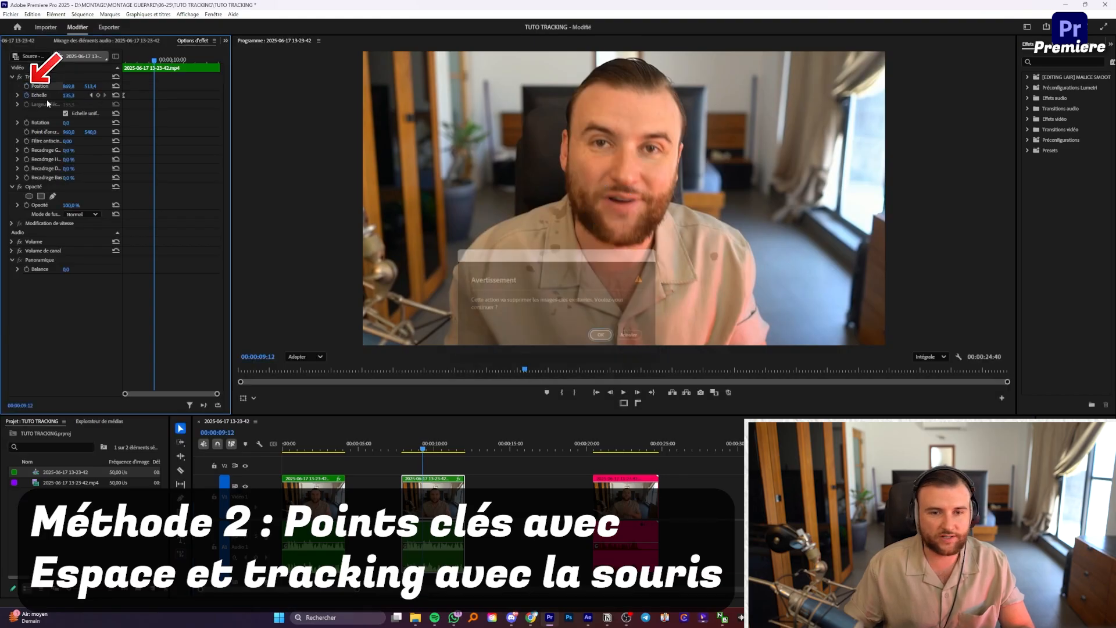
click(608, 340)
key(Up)
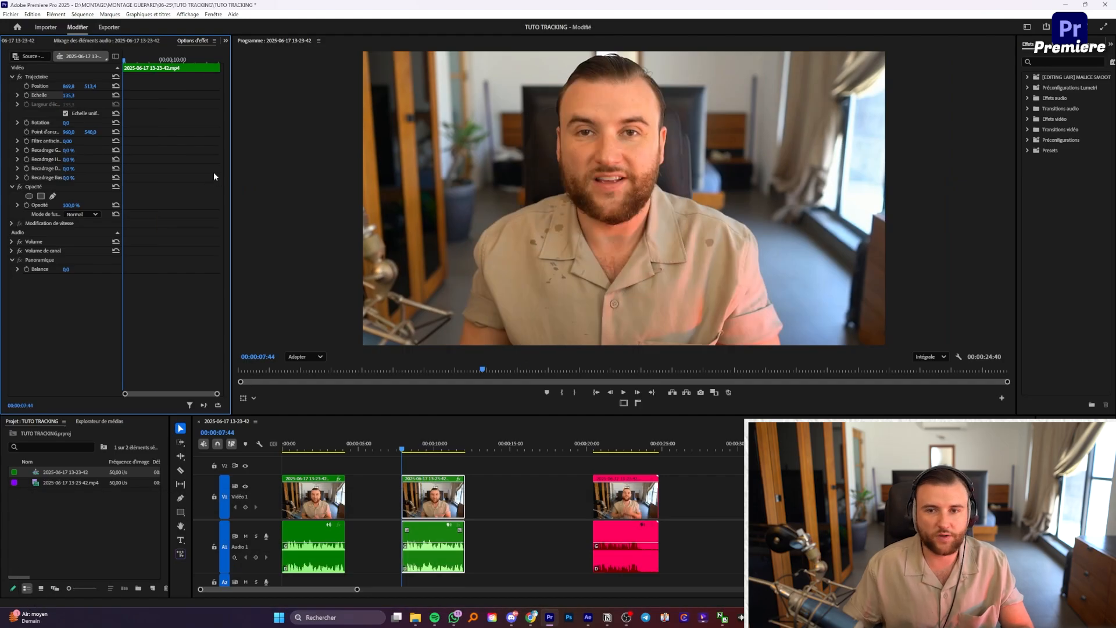
drag(93, 86, 34, 86)
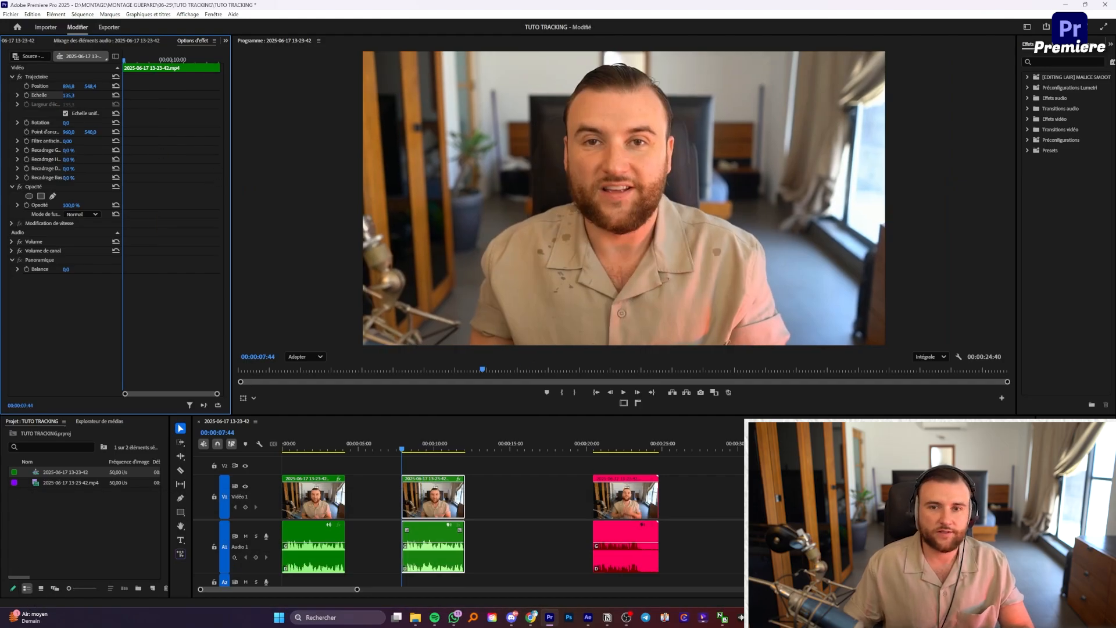
click(624, 403)
drag(69, 86, 81, 86)
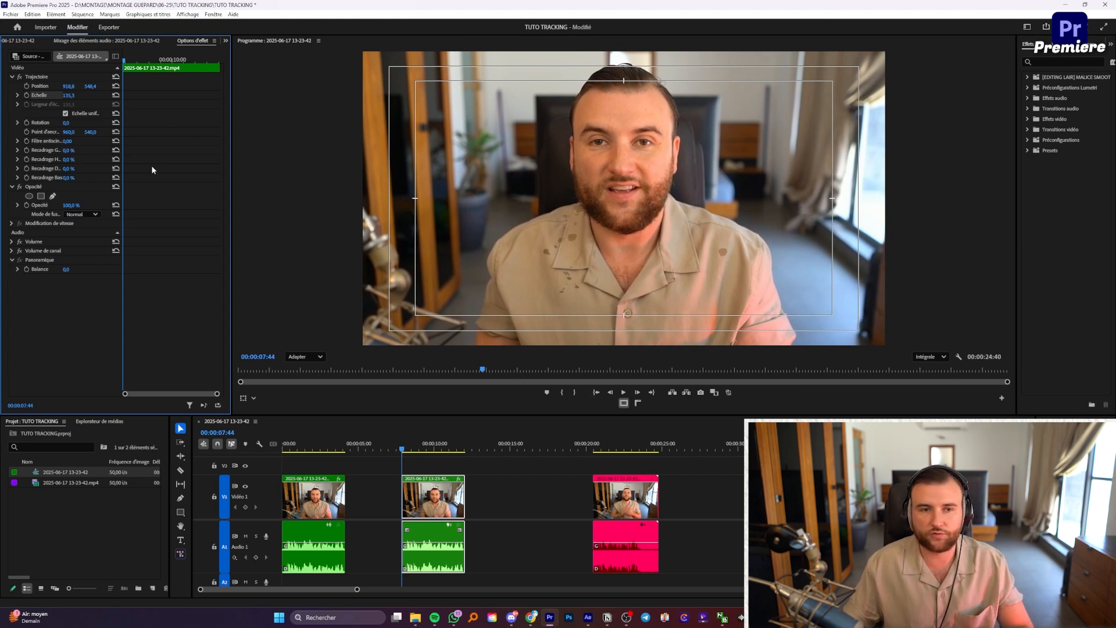
Step: Add starting Position and Scale keyframes, then activate the clip's transform handles in the Program monitor
click(26, 86)
click(26, 95)
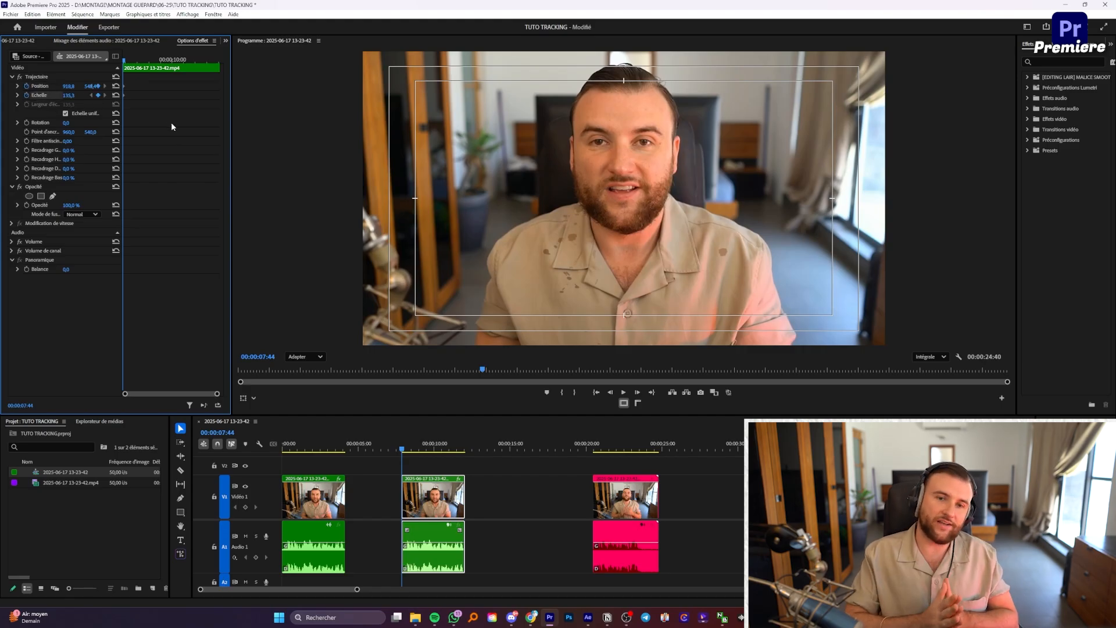
key(Right)
key(Right)
key(Right)
key(Right)
key(Right)
key(Right)
key(Right)
key(Right)
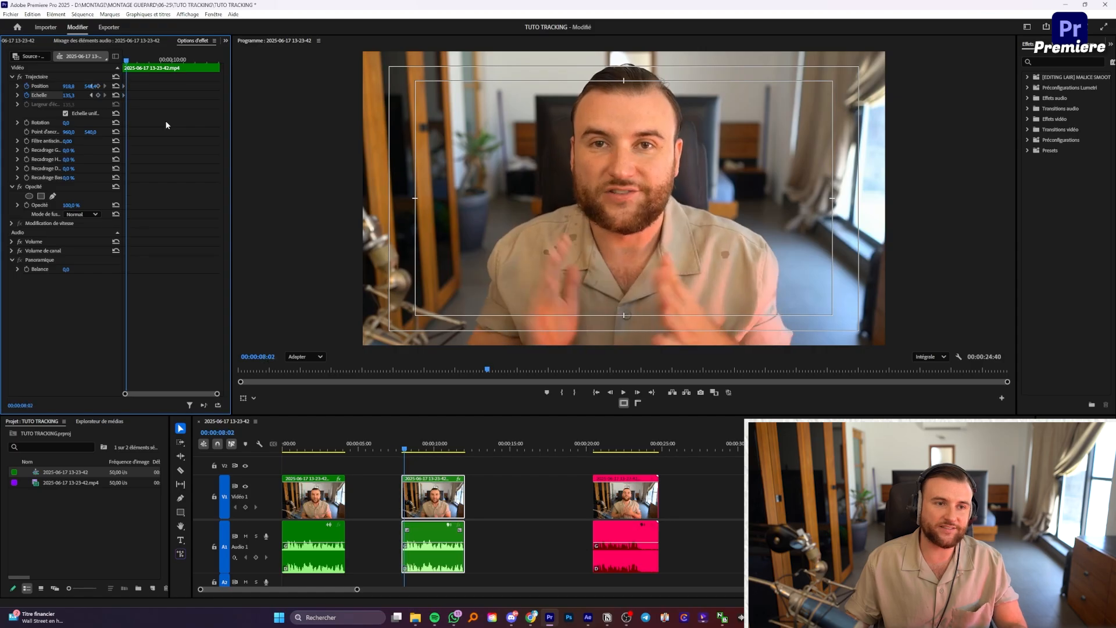
click(695, 186)
click(692, 184)
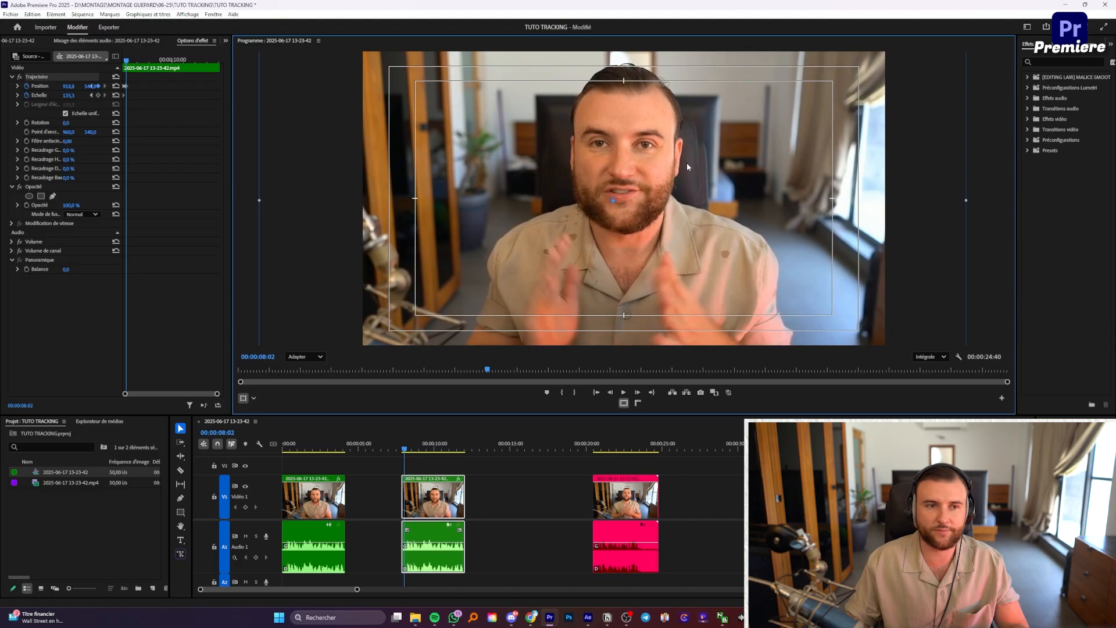
Step: Drag the picture during playback to record Position keyframes that follow the speaker's face
key(space)
mouse_move(683, 166)
mouse_down()
mouse_move(709, 173)
mouse_move(677, 172)
mouse_move(685, 196)
mouse_move(726, 197)
mouse_move(695, 193)
mouse_move(707, 186)
mouse_up()
key(space)
key(space)
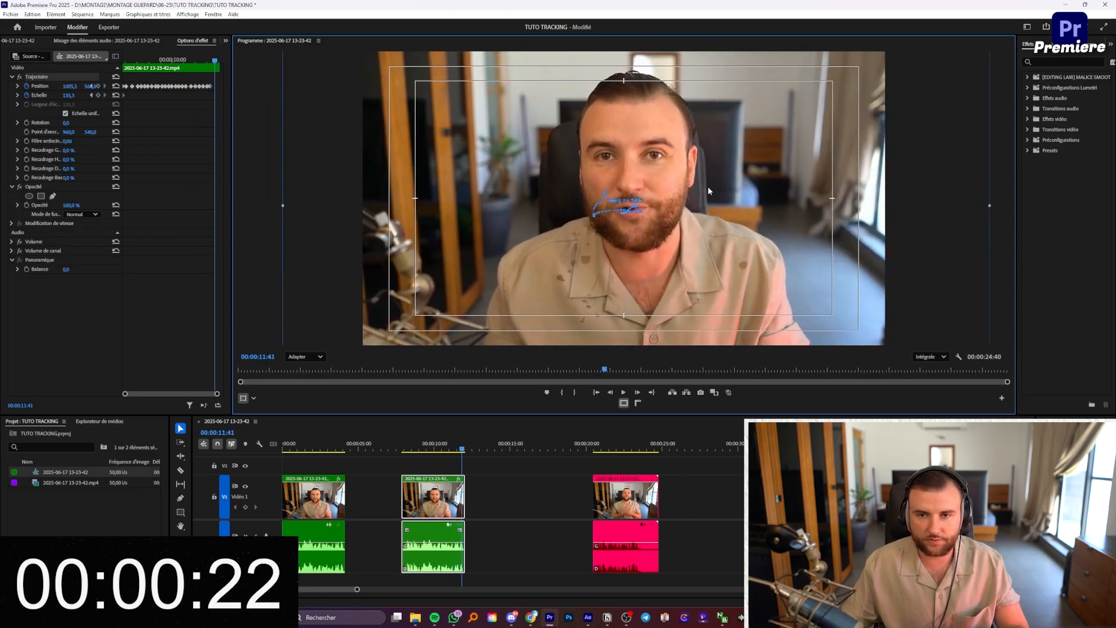
click(426, 447)
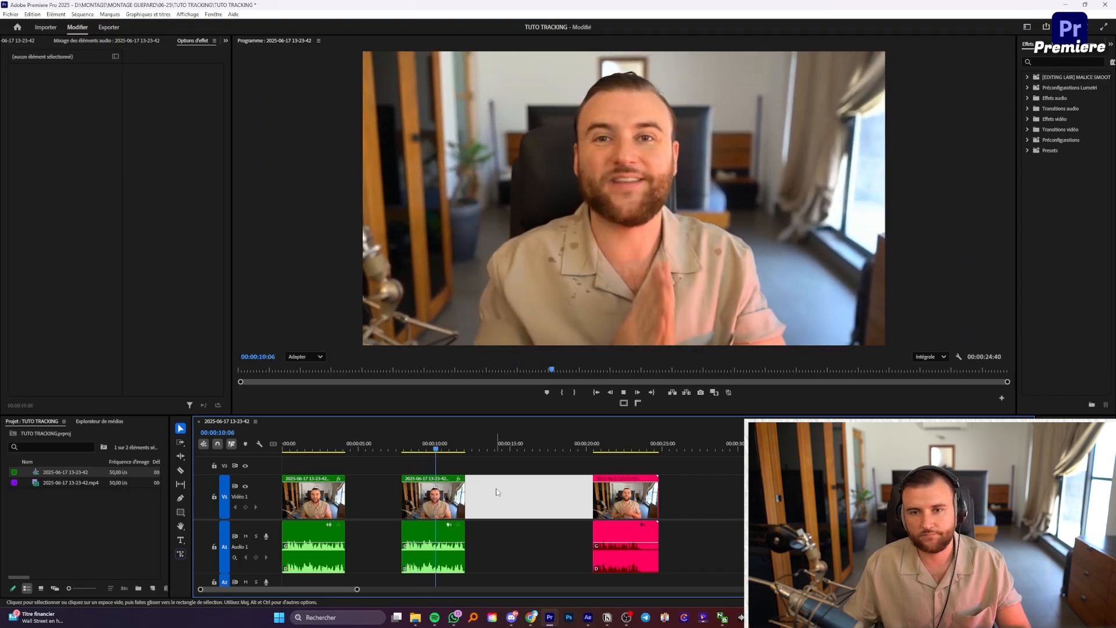
click(461, 495)
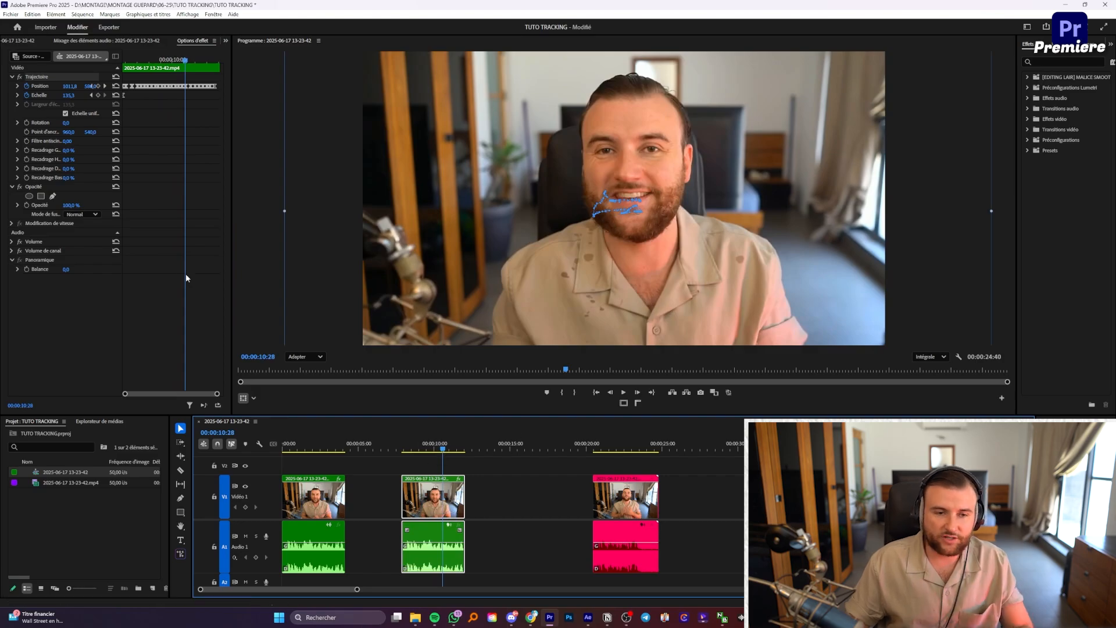
click(523, 497)
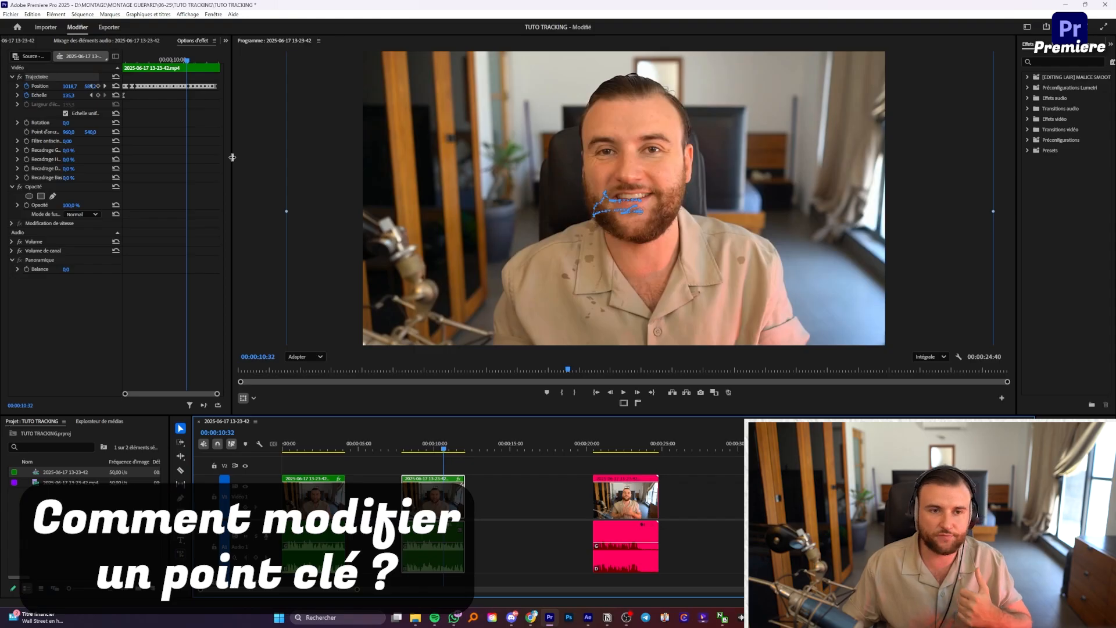
Step: Widen Effect Controls and its property column, then move to 00:00:10:35
drag(232, 157, 497, 156)
drag(366, 61, 363, 60)
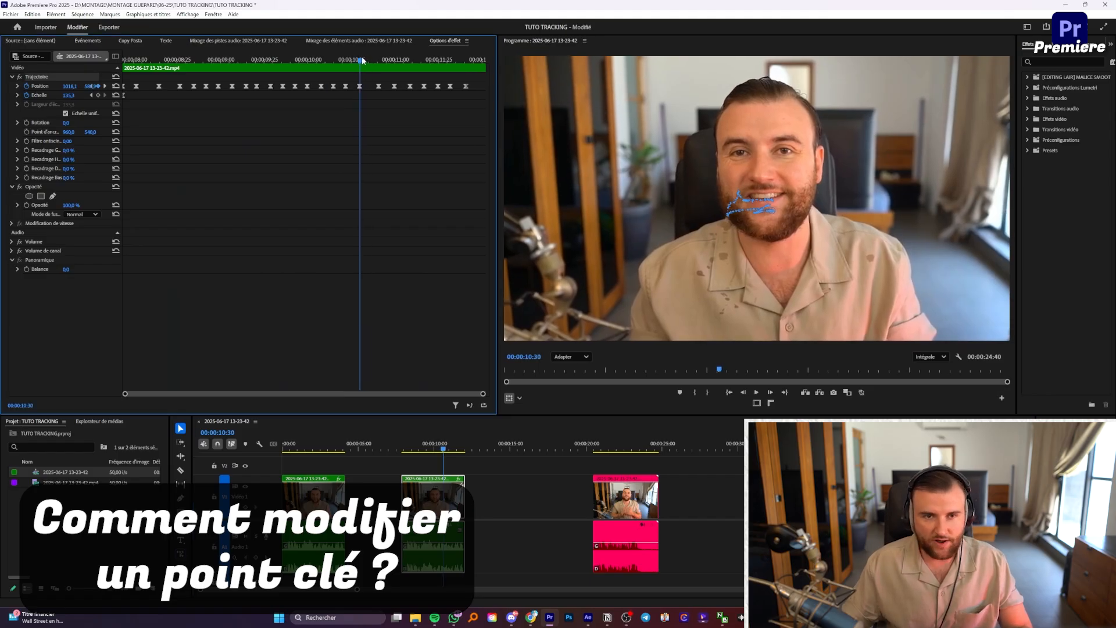
drag(123, 169, 153, 166)
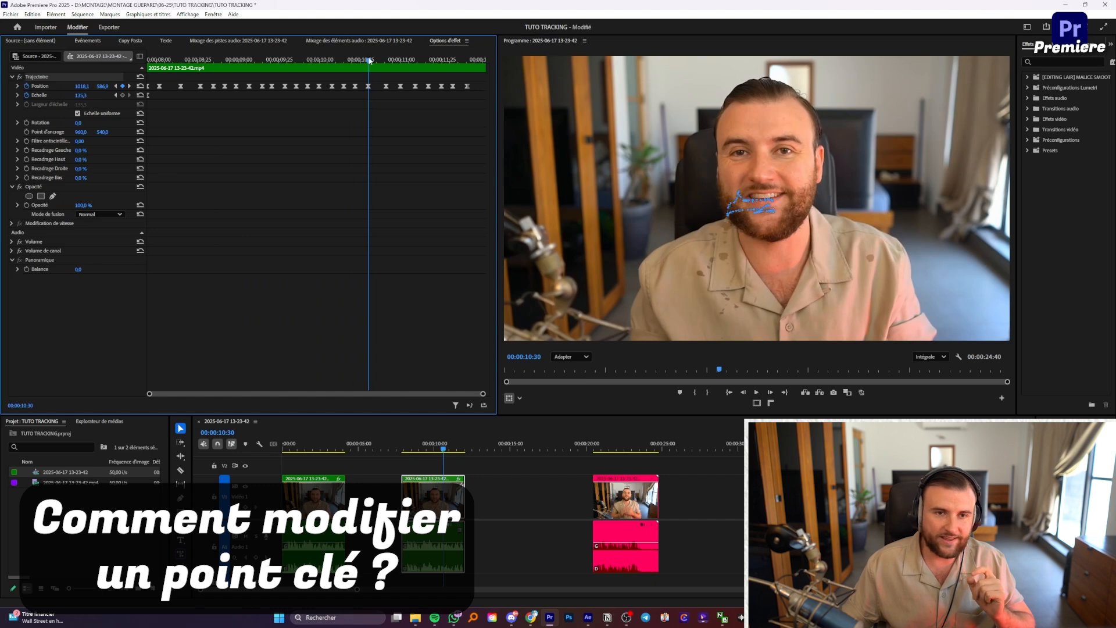
key(shift+Right)
Step: Reposition the picture to about 1013, 586.8 and delete the accidental extra Position keyframe
click(752, 138)
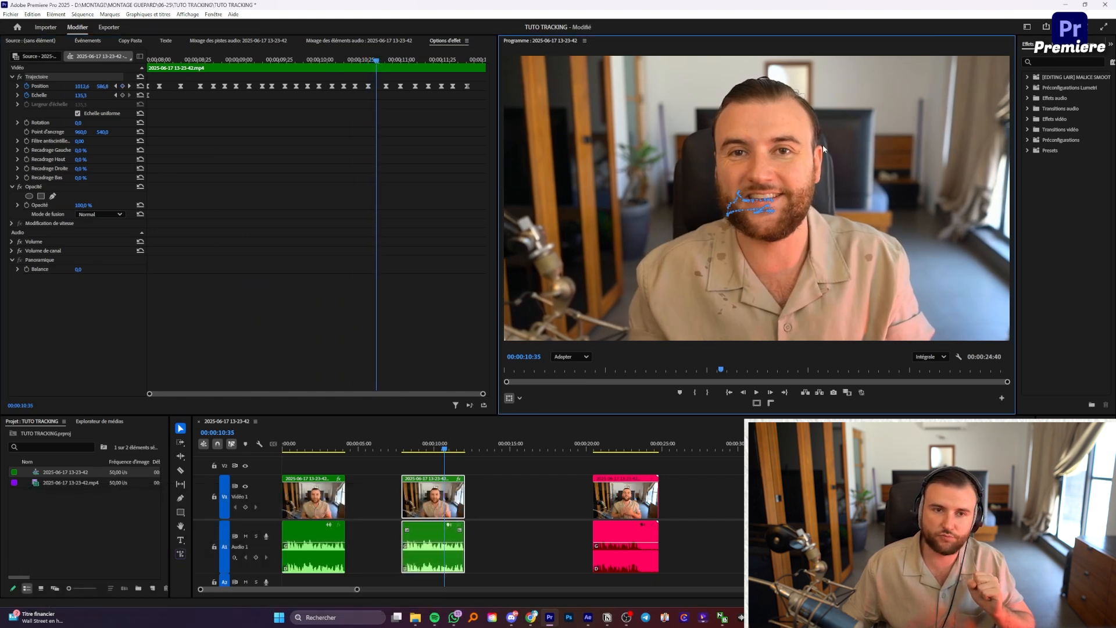
drag(822, 143, 828, 191)
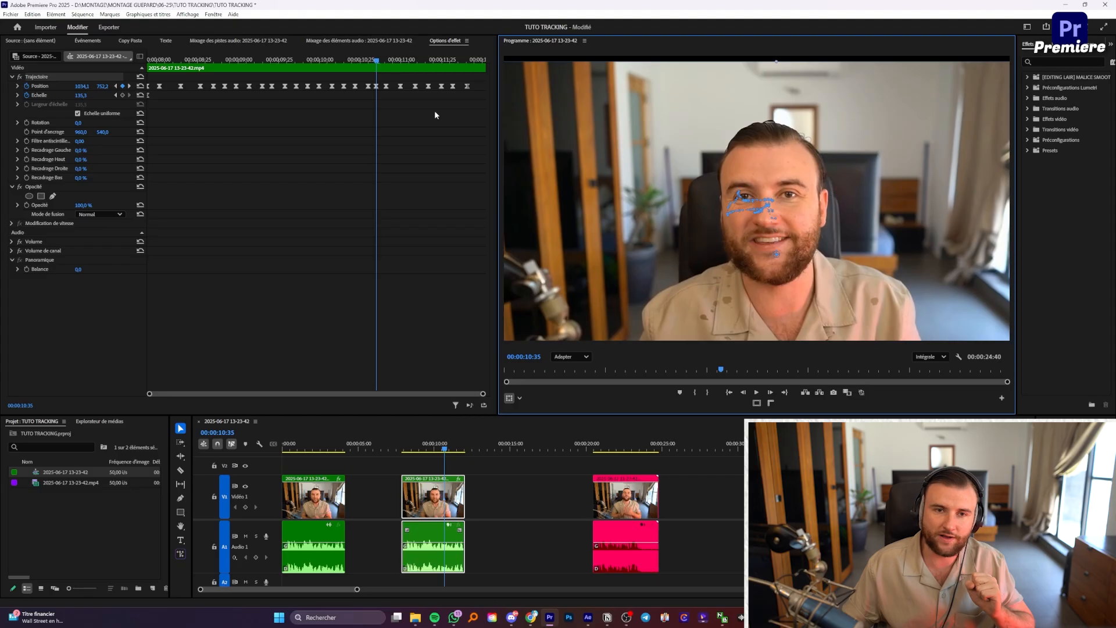
click(377, 86)
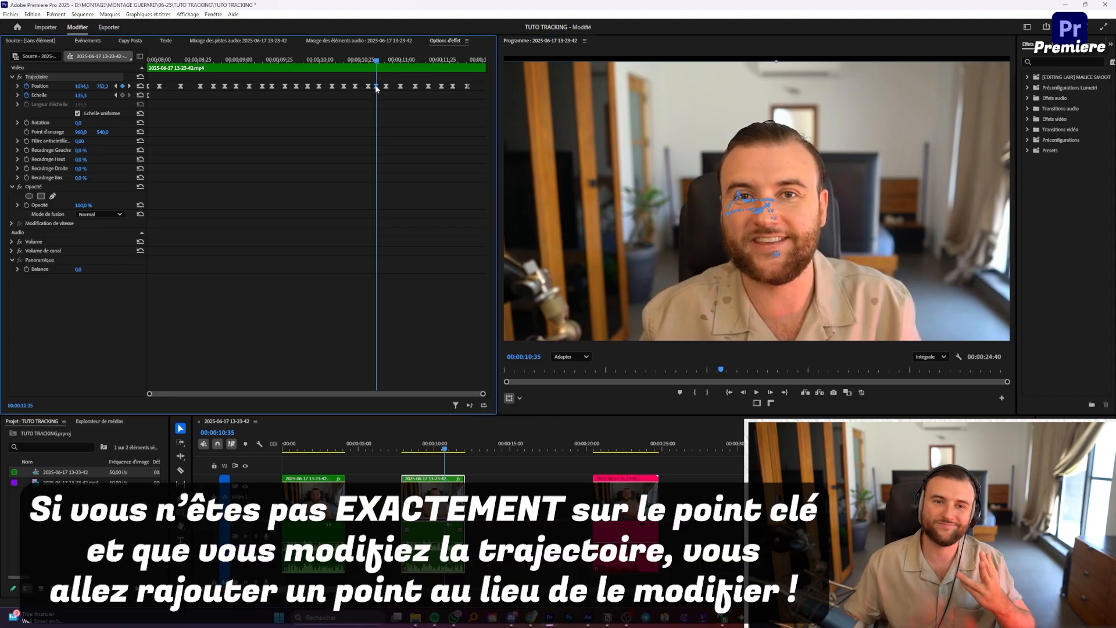
key(Delete)
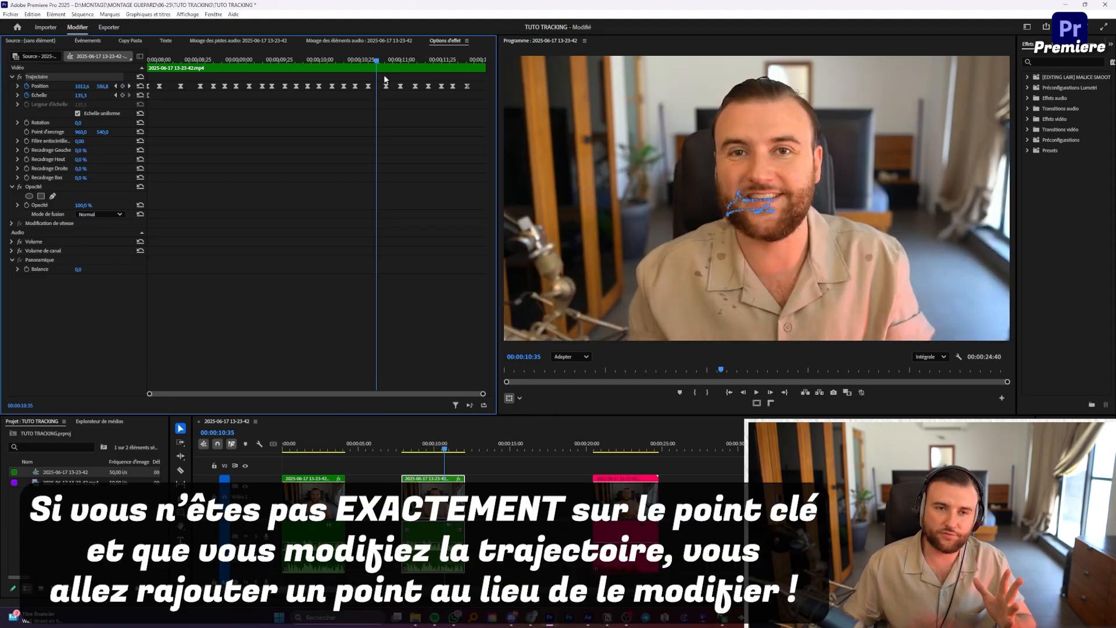
drag(376, 62, 363, 61)
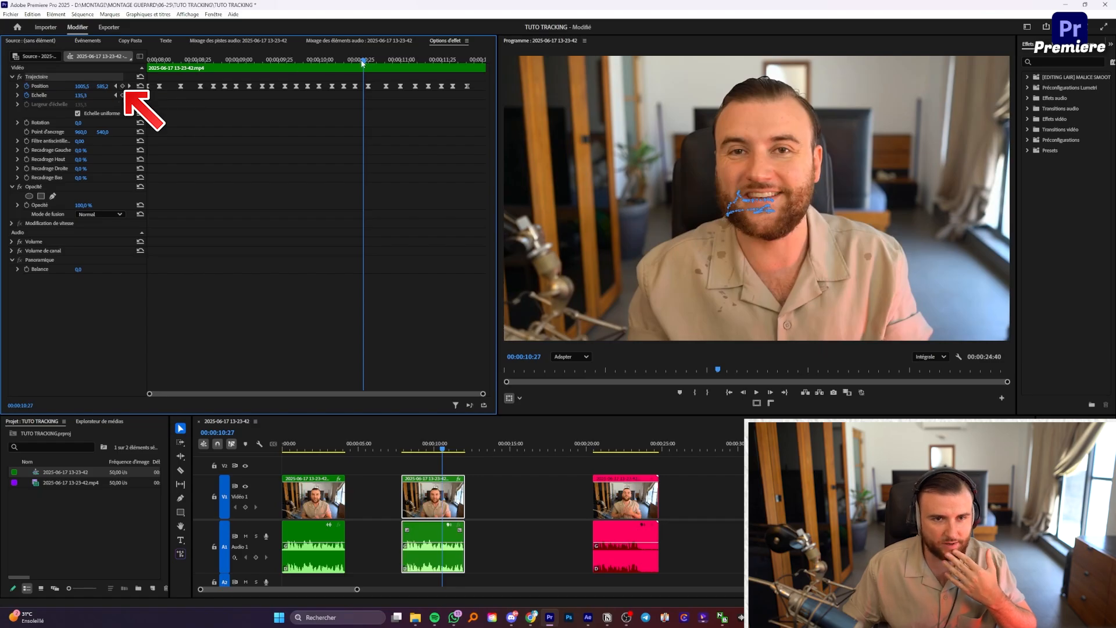
Step: Nudge the Position keyframe at 00:00:10:22 slightly right in the Program monitor
drag(361, 60, 357, 61)
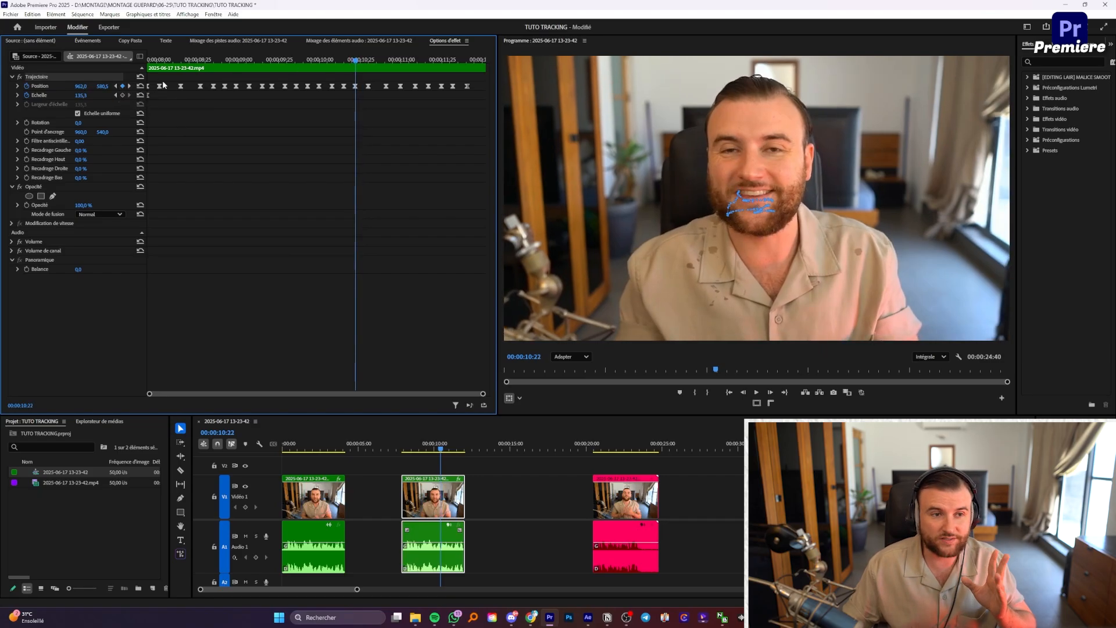
drag(776, 124, 780, 123)
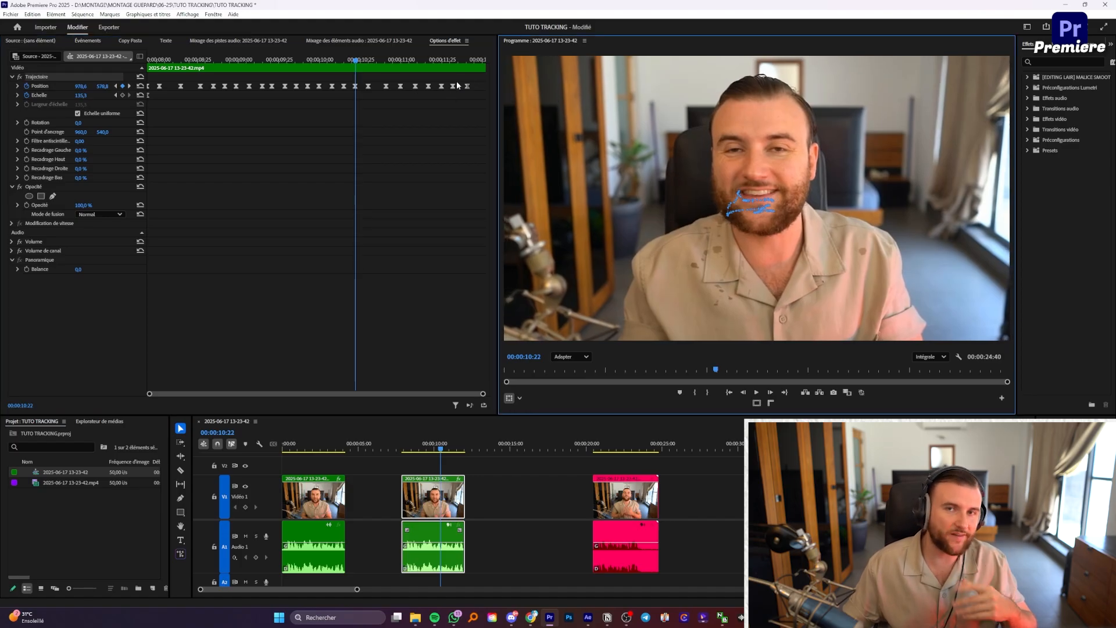
click(372, 133)
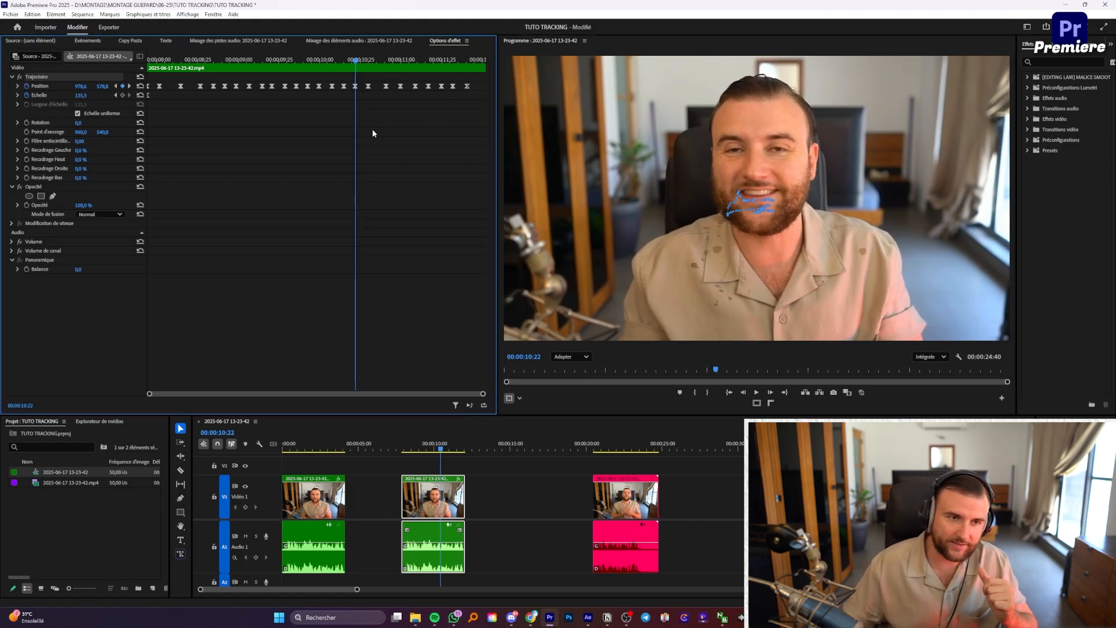
Step: Try raising Position Y at 00:00:10:23, undo it, then move to 00:00:10:31
key(Right)
drag(102, 86, 360, 86)
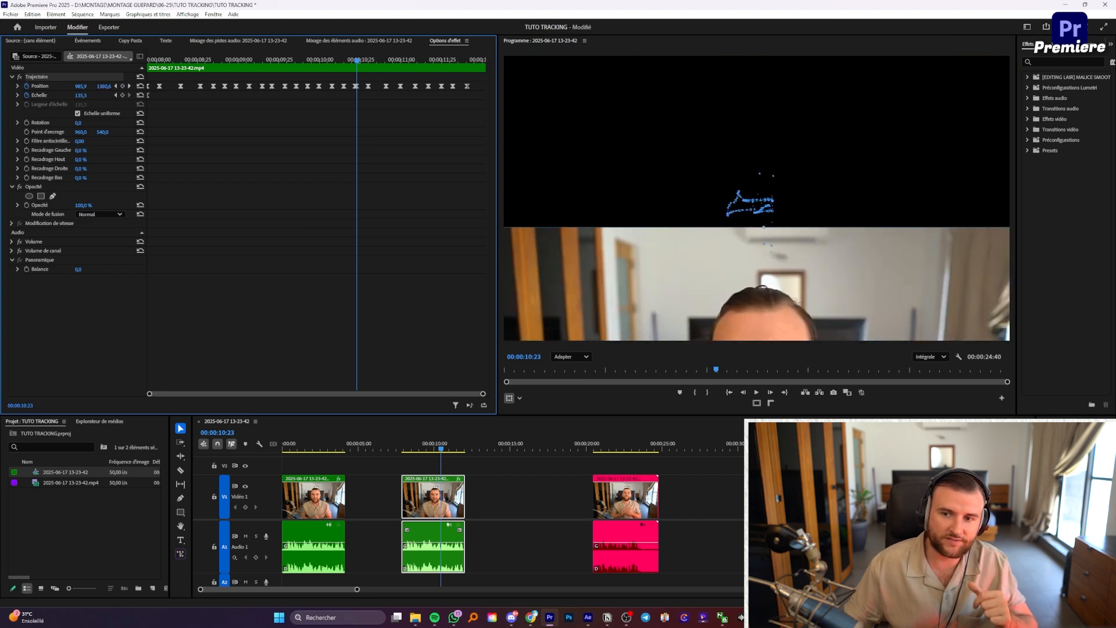
key(ctrl+z)
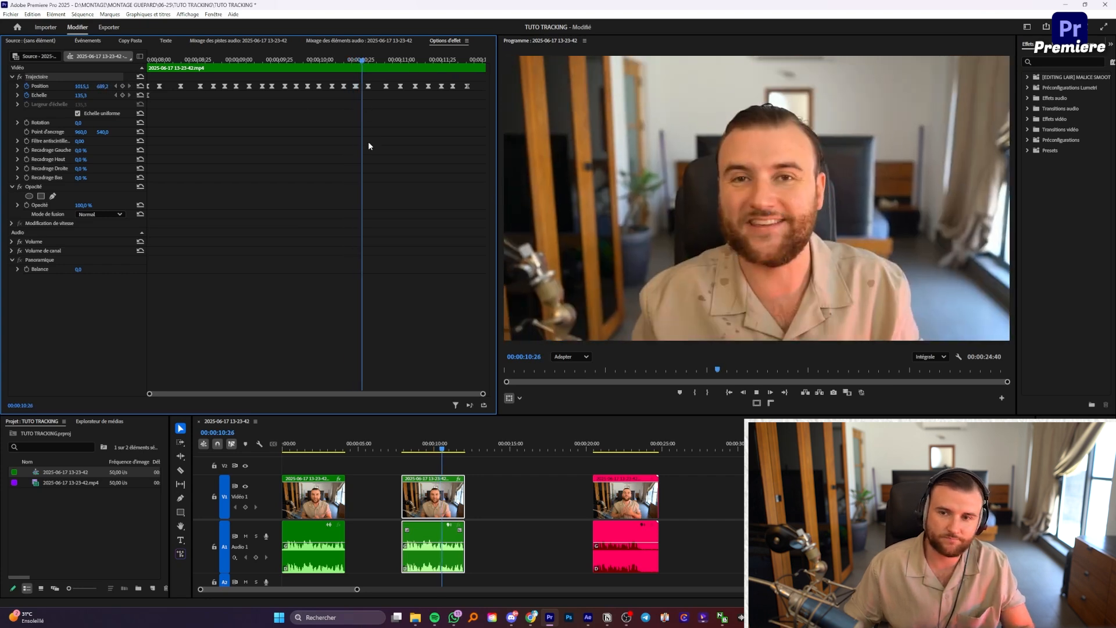
click(370, 59)
key(Left)
key(Left)
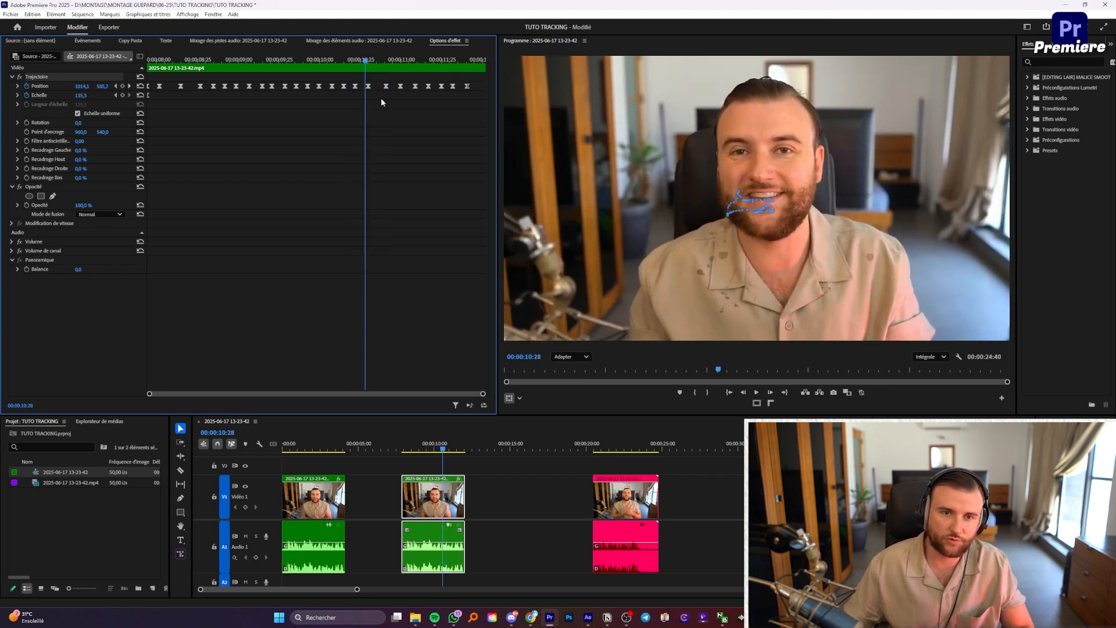
click(372, 60)
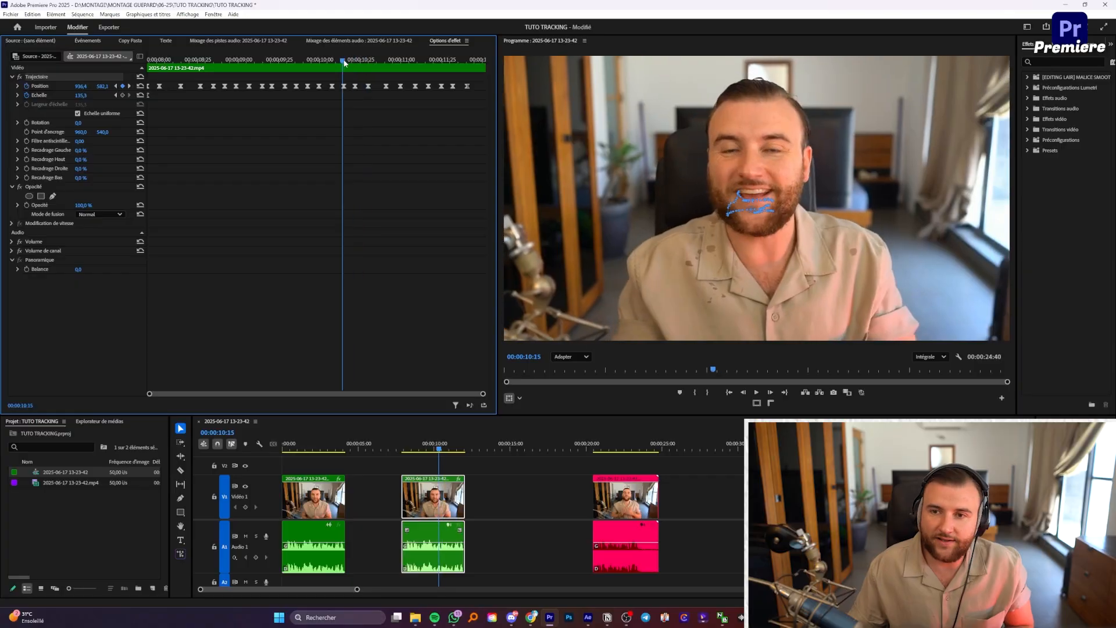
Step: Review the tracking playback, then lift the image slightly higher at 00:00:10:31
drag(347, 59, 313, 62)
key(space)
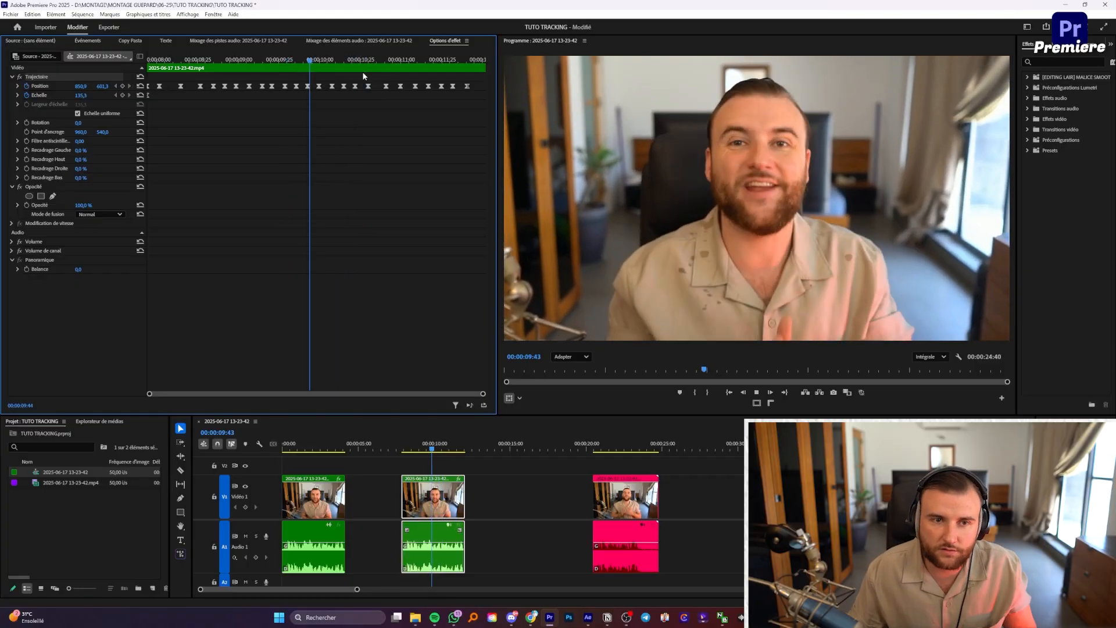
drag(407, 60, 380, 87)
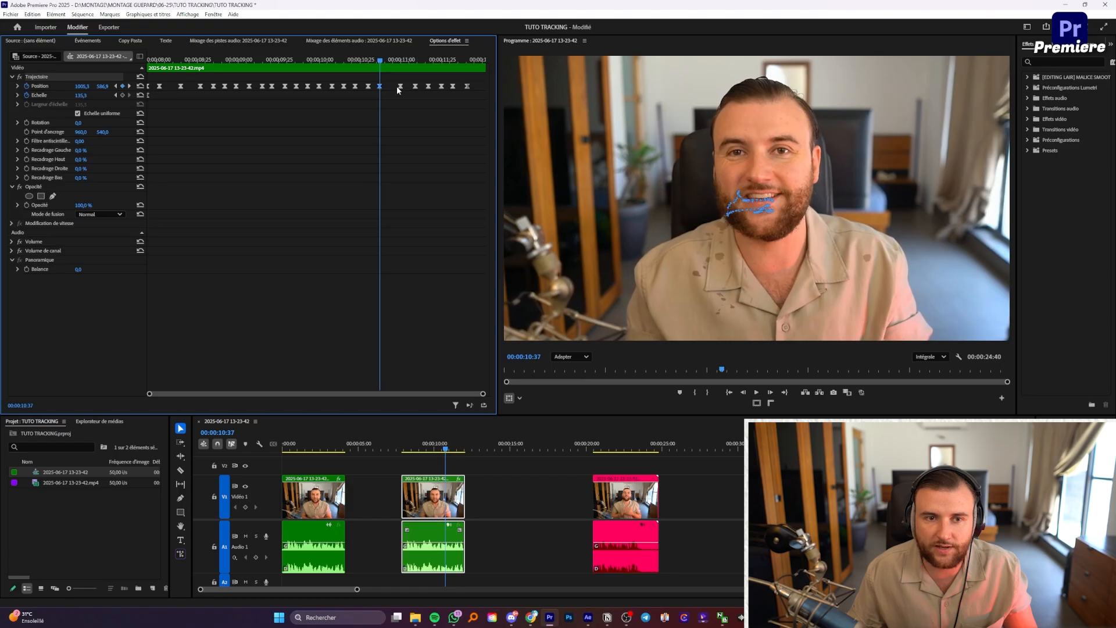
mouse_move(380, 60)
mouse_down()
mouse_move(369, 59)
mouse_move(394, 61)
mouse_up()
drag(657, 133, 657, 130)
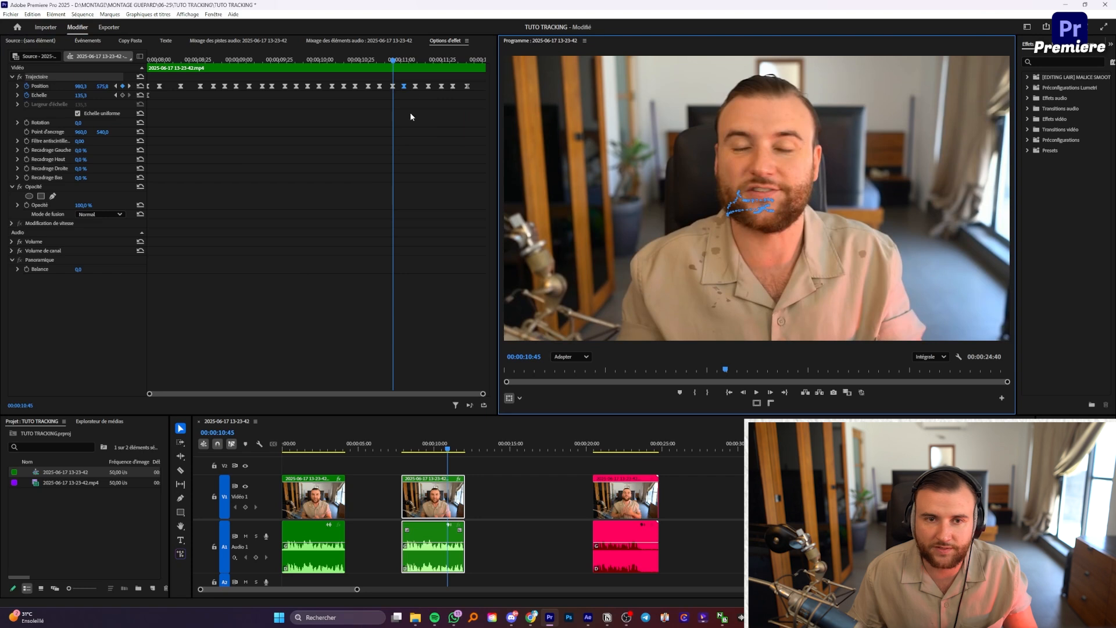
Step: Replay the second clip from its start with the clip deselected
drag(396, 62, 449, 70)
key(Up)
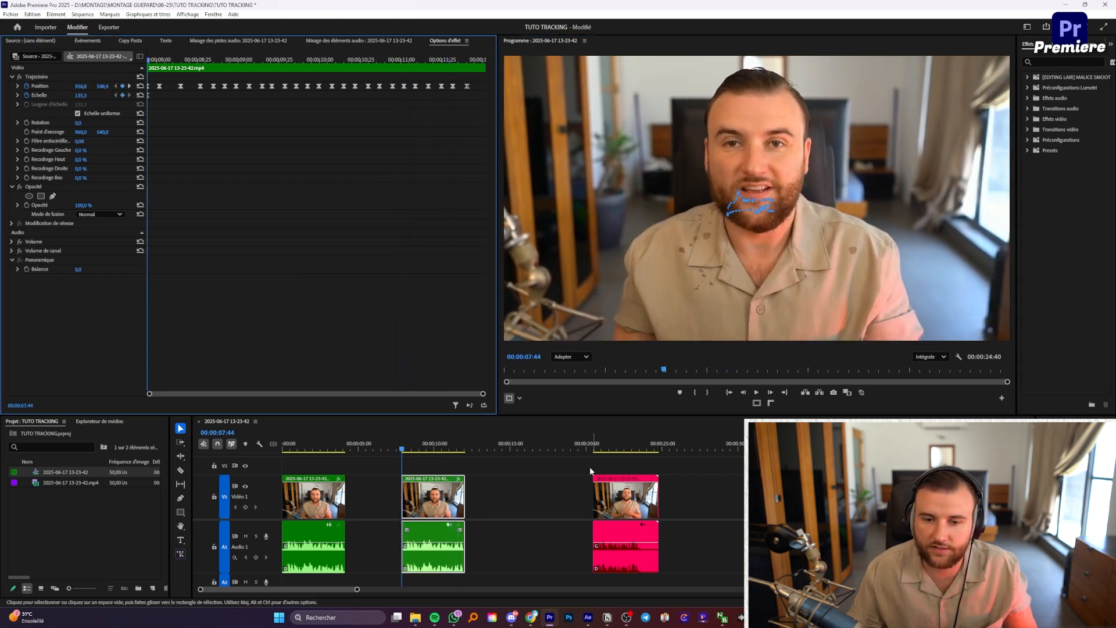
click(584, 488)
key(space)
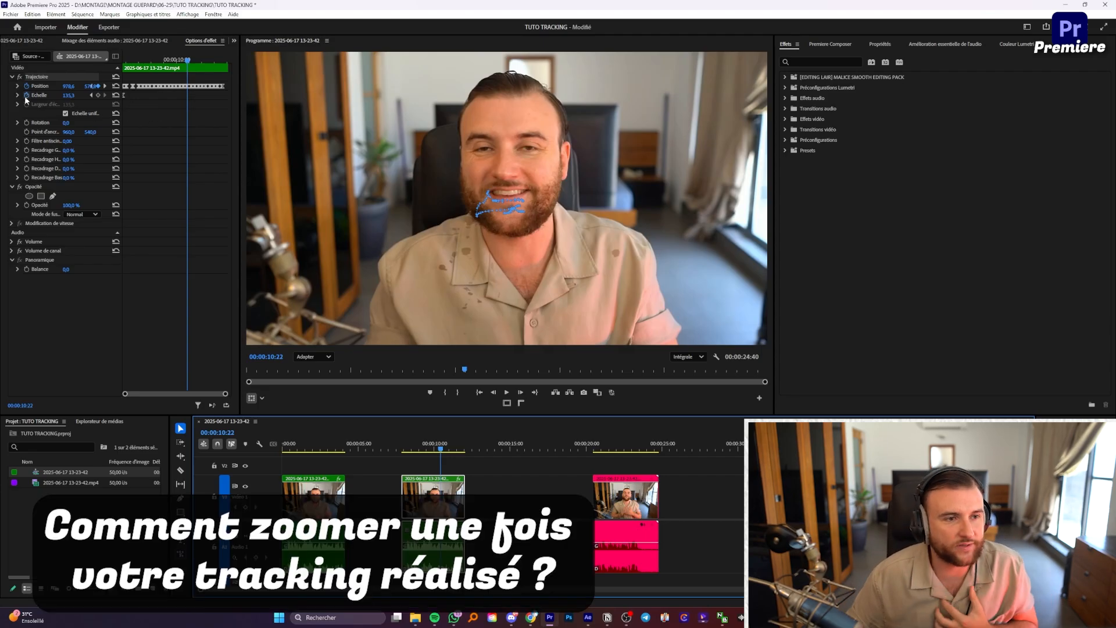
click(155, 121)
key(Up)
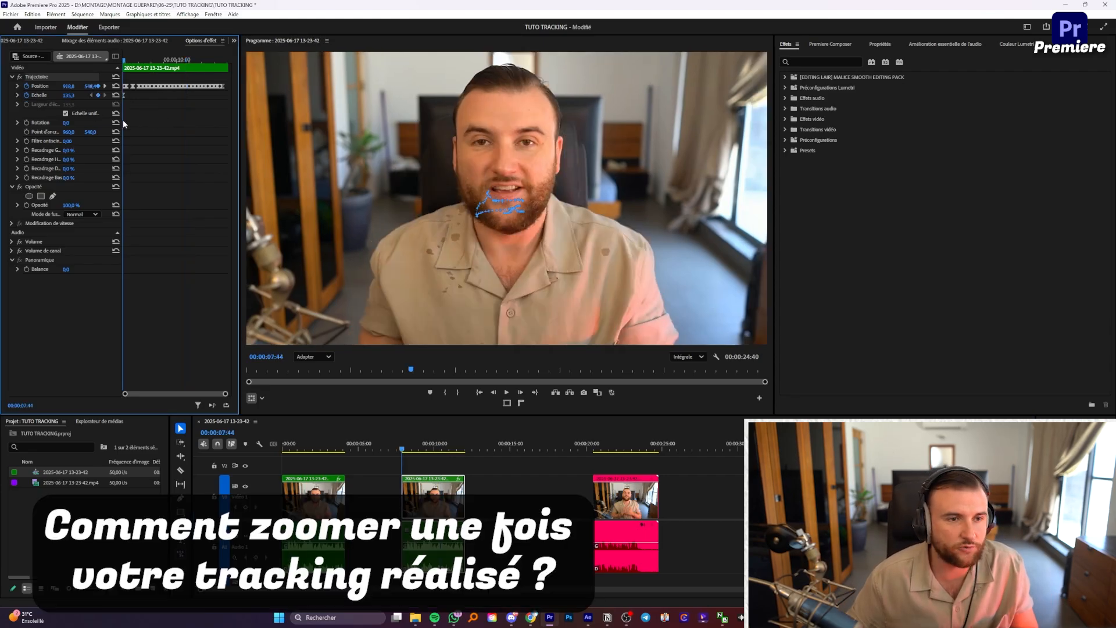
drag(69, 94, 114, 95)
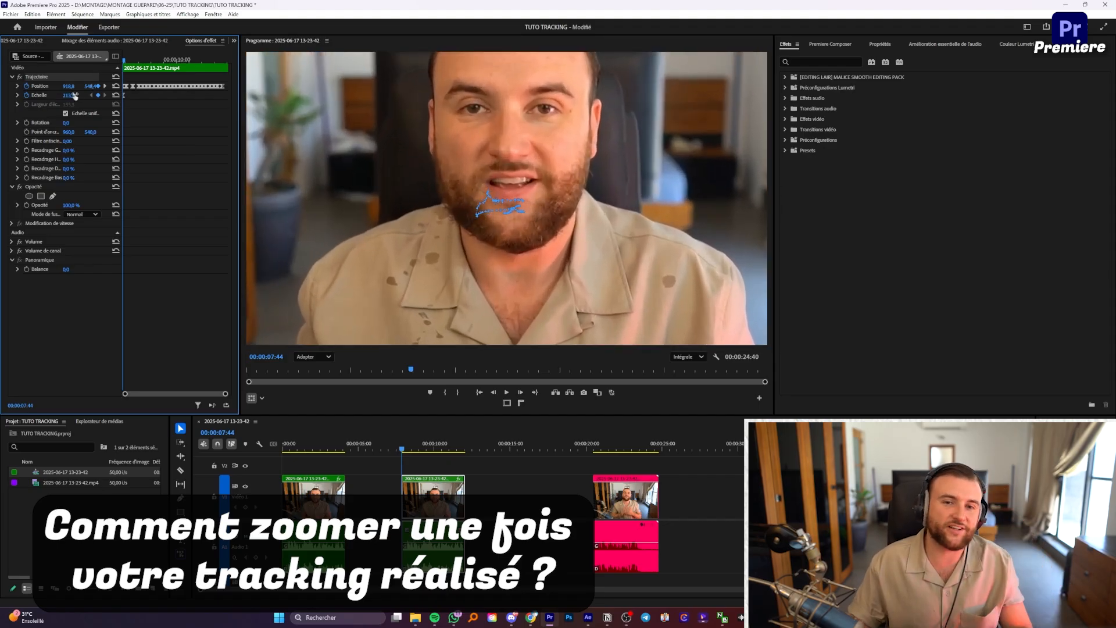
key(ctrl+z)
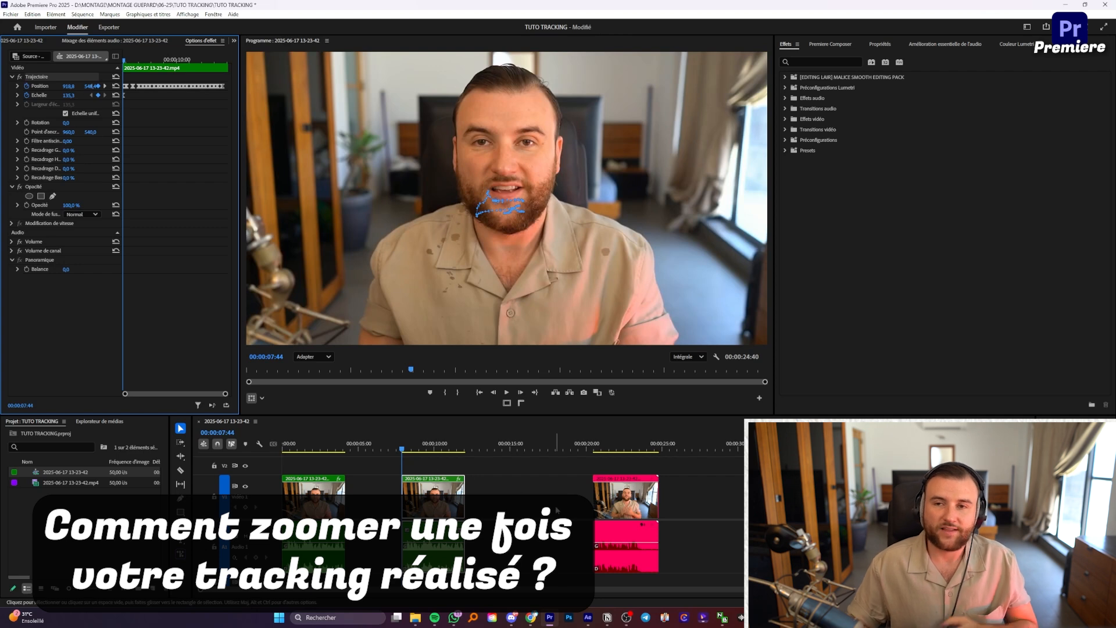
click(433, 497)
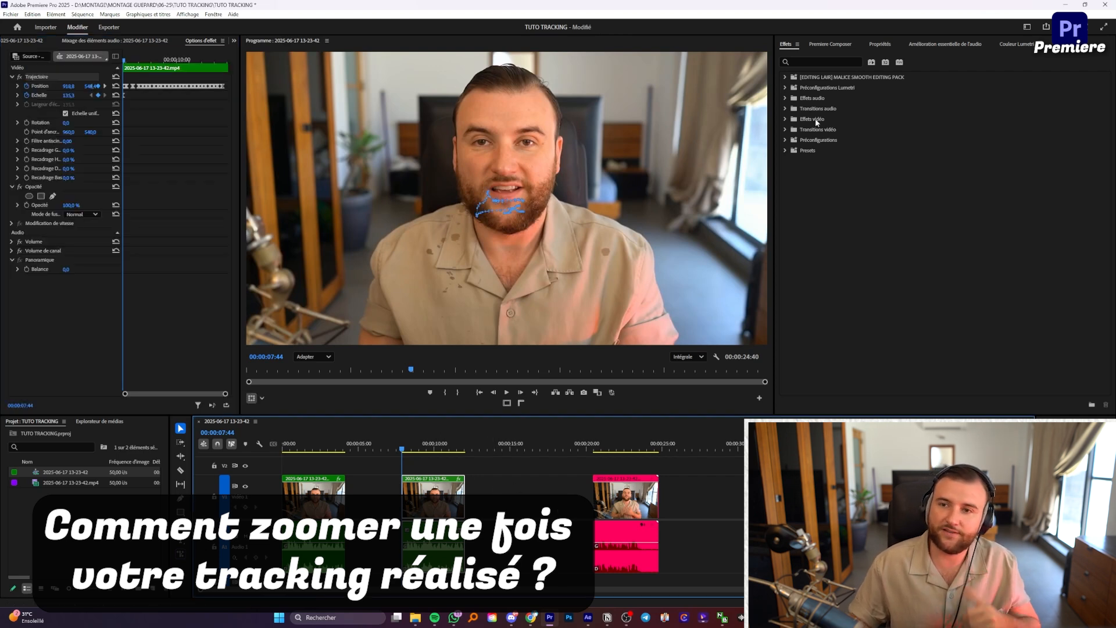
Step: Apply the Transformation effect to the second clip, scale it to 121, and preview it
click(830, 63)
text(transfort)
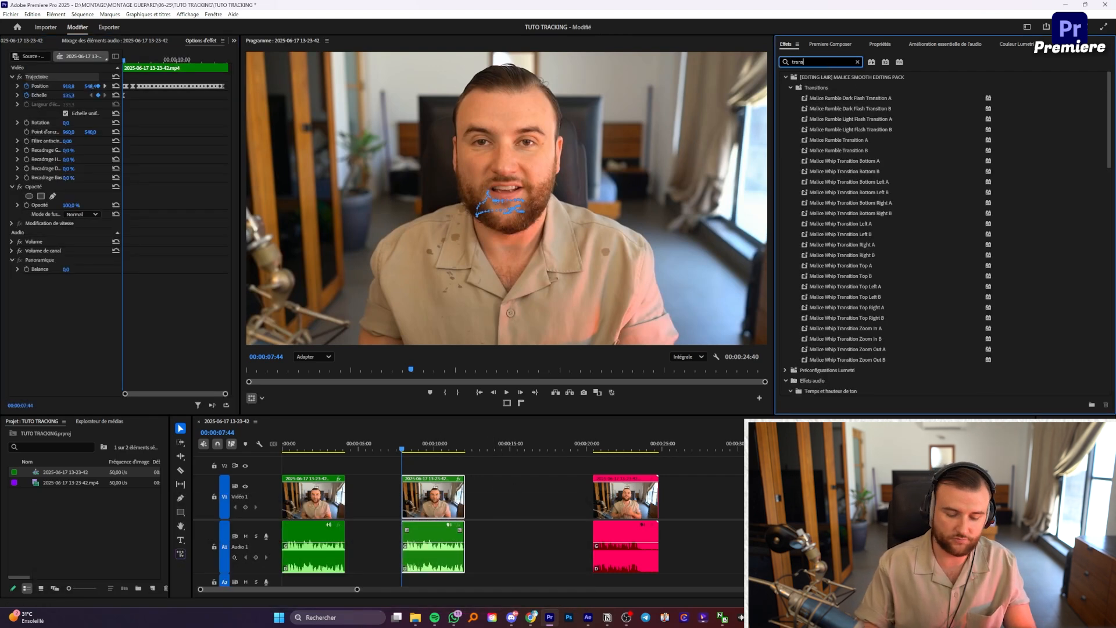
key(BackSpace)
key(BackSpace)
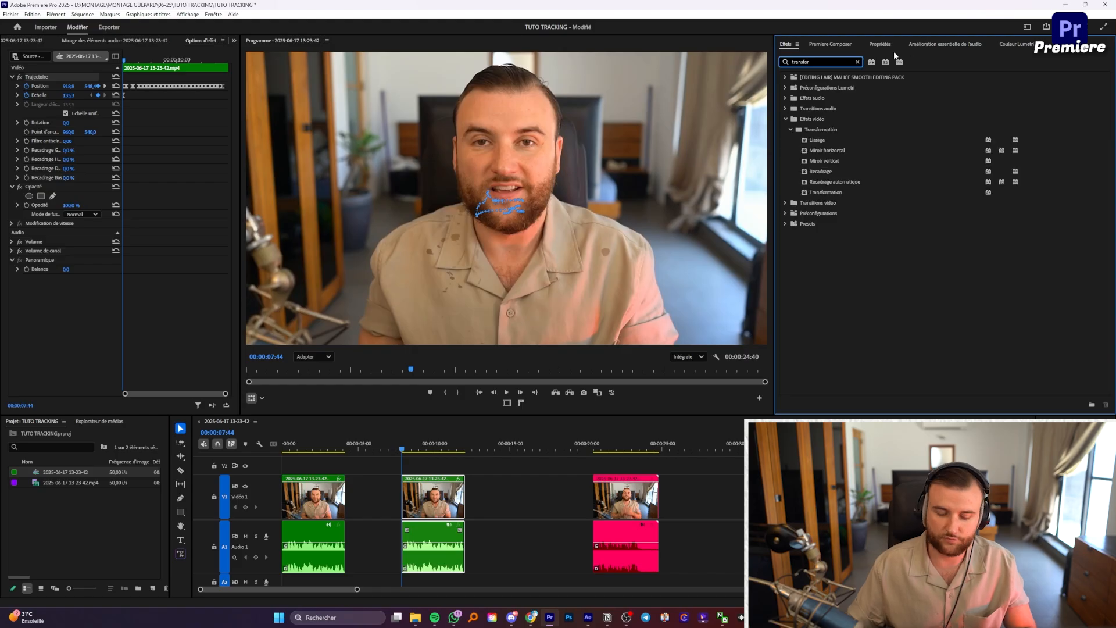
click(825, 192)
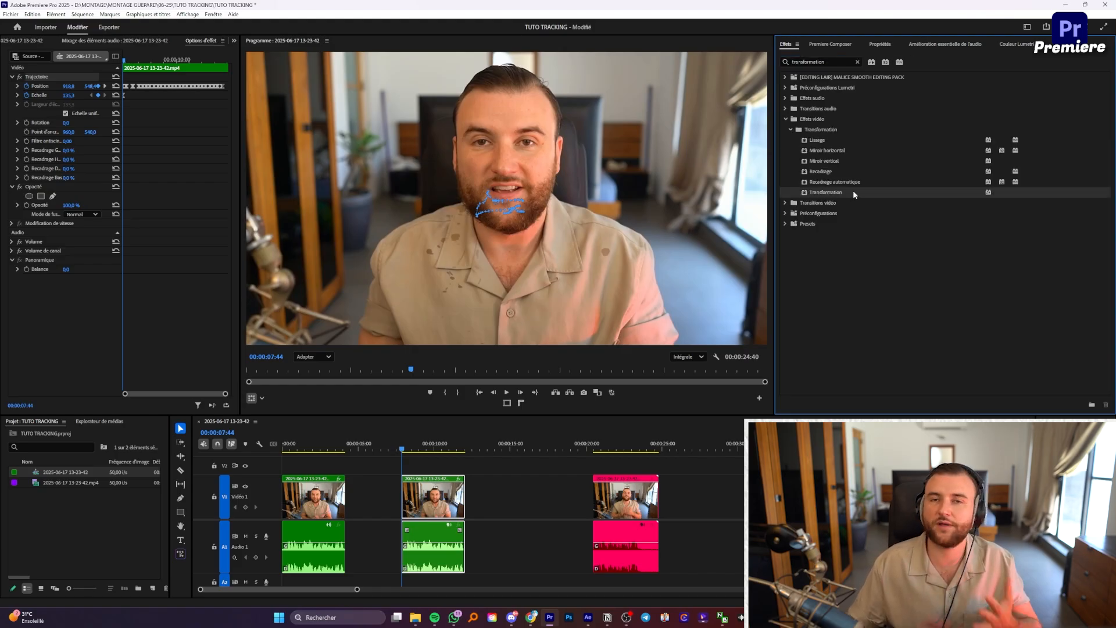
drag(604, 357, 435, 488)
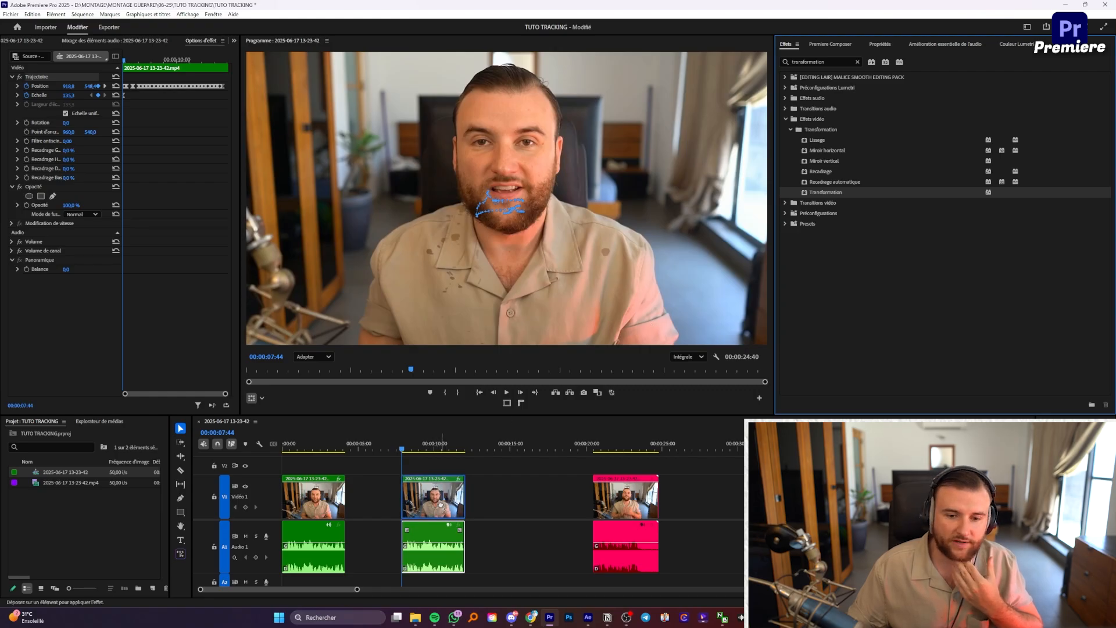
drag(440, 506, 441, 506)
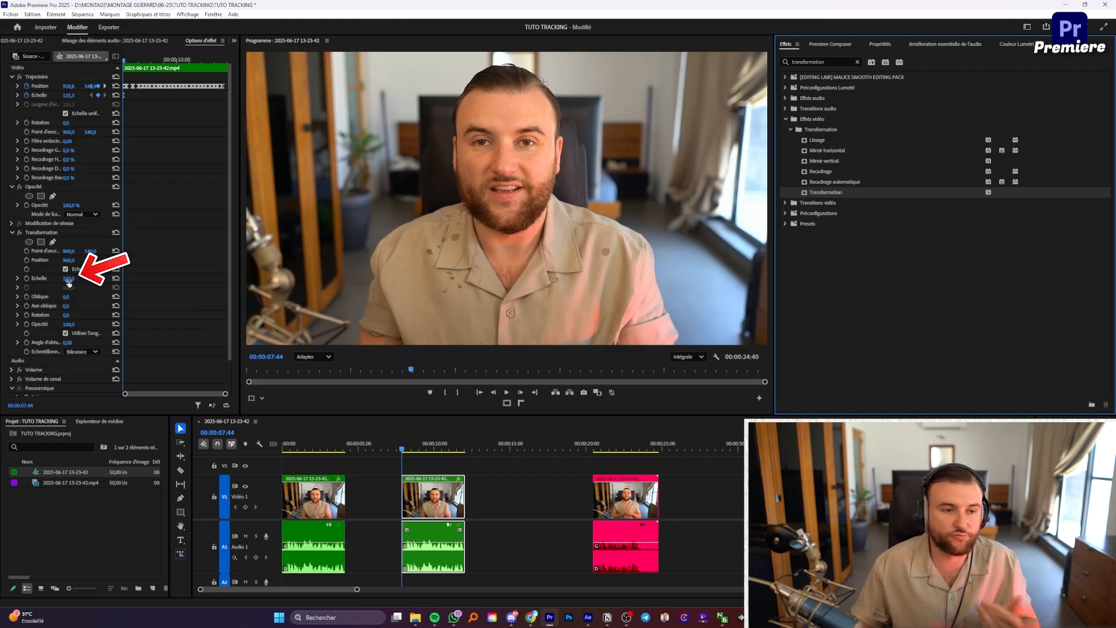
drag(69, 282, 96, 254)
key(space)
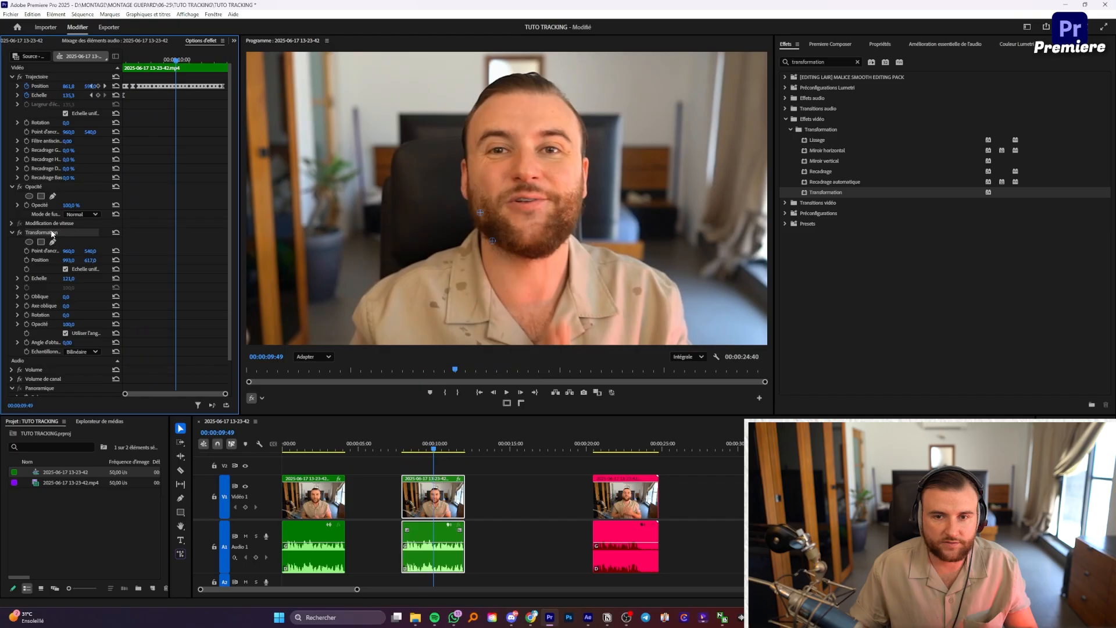
Step: Delete the Transform effect and play the clip back with the monitor fitted
click(50, 232)
key(Delete)
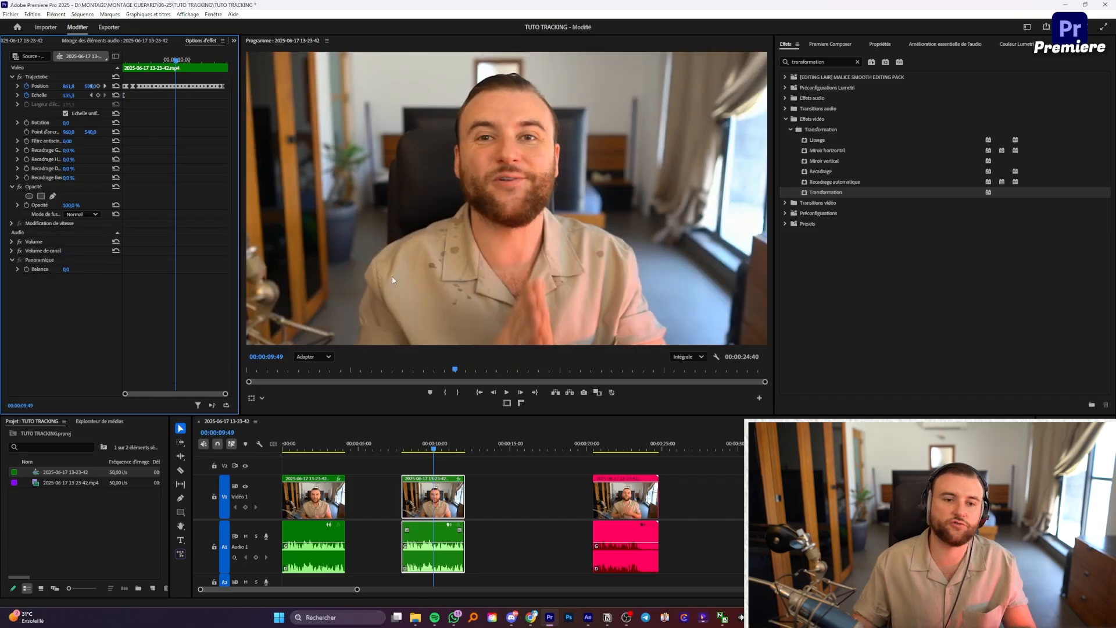
click(307, 356)
click(308, 372)
key(space)
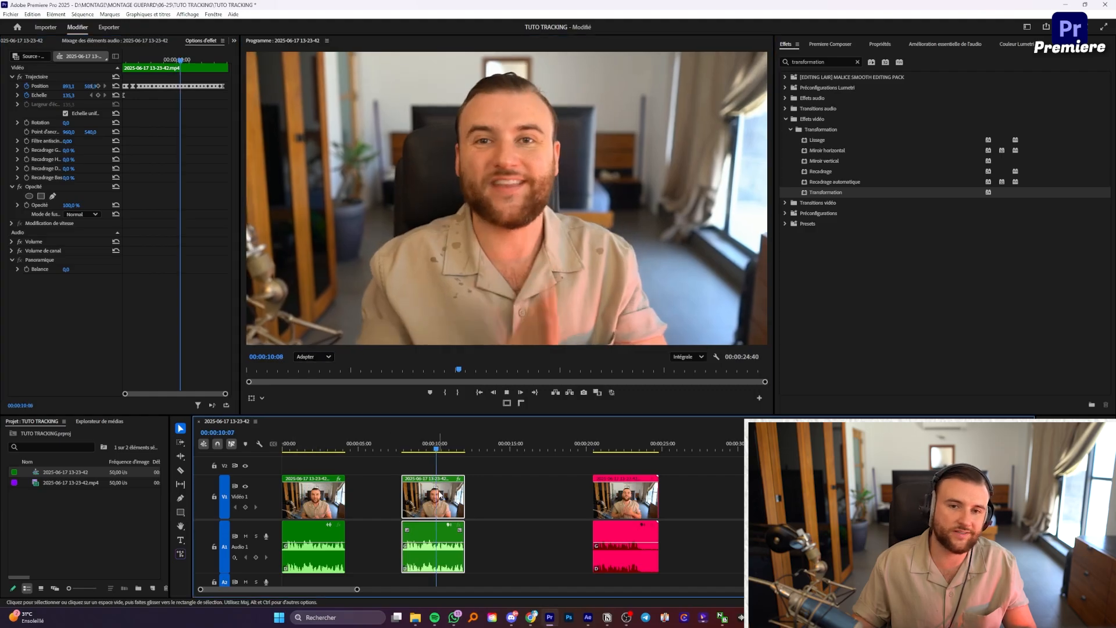
key(space)
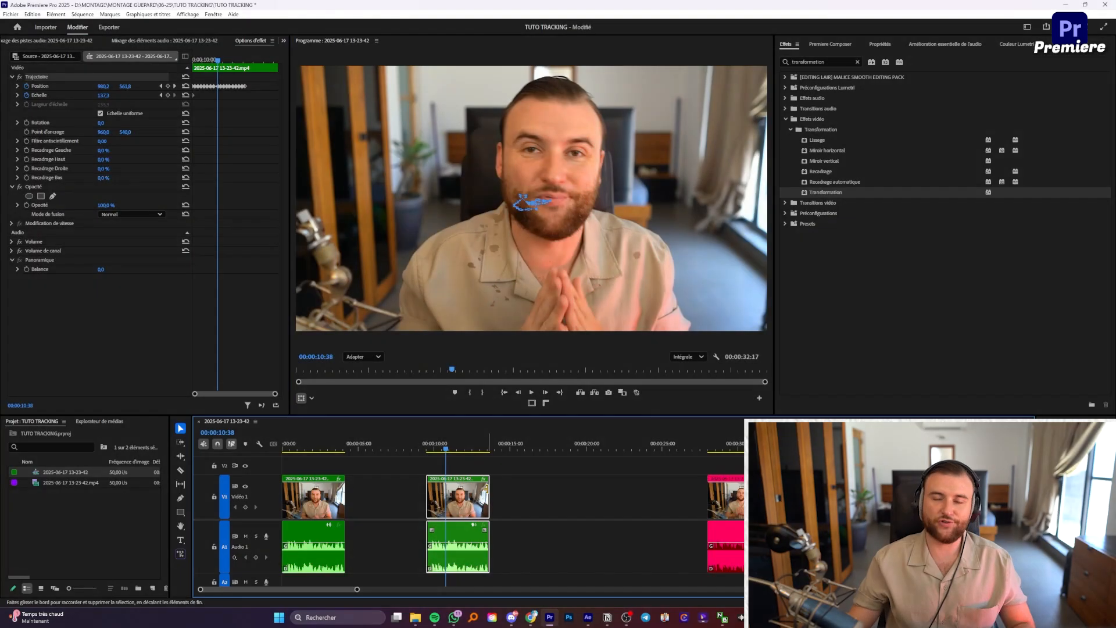
key(ctrl+n)
Step: Set the new sequence's frame size to 1080 × 1920 and create Séquence 01
click(484, 151)
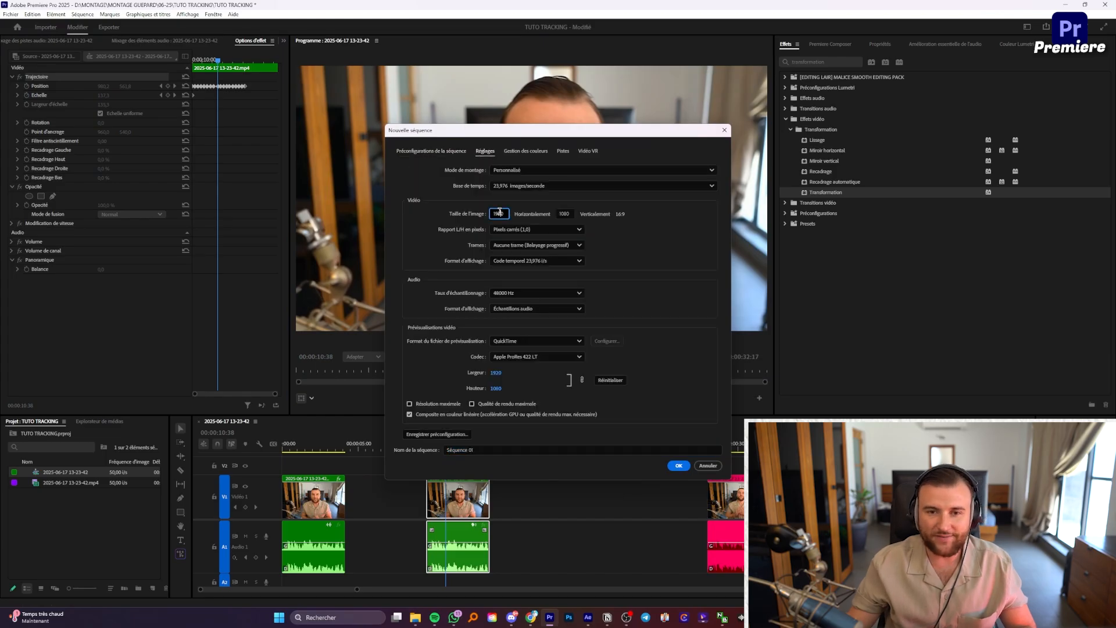
text(10)
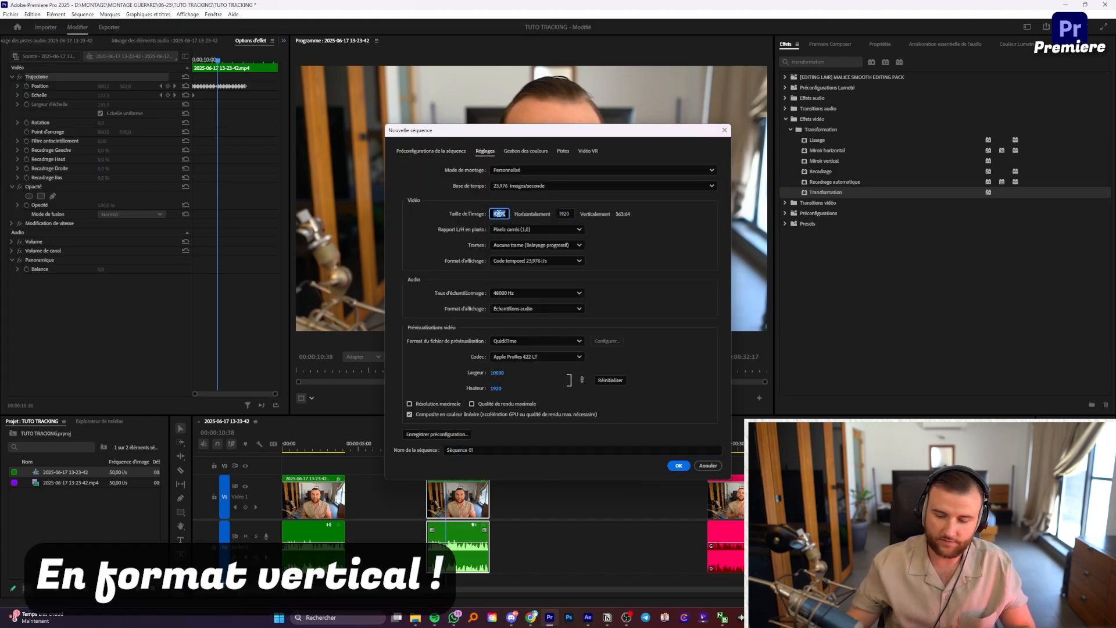
key(Return)
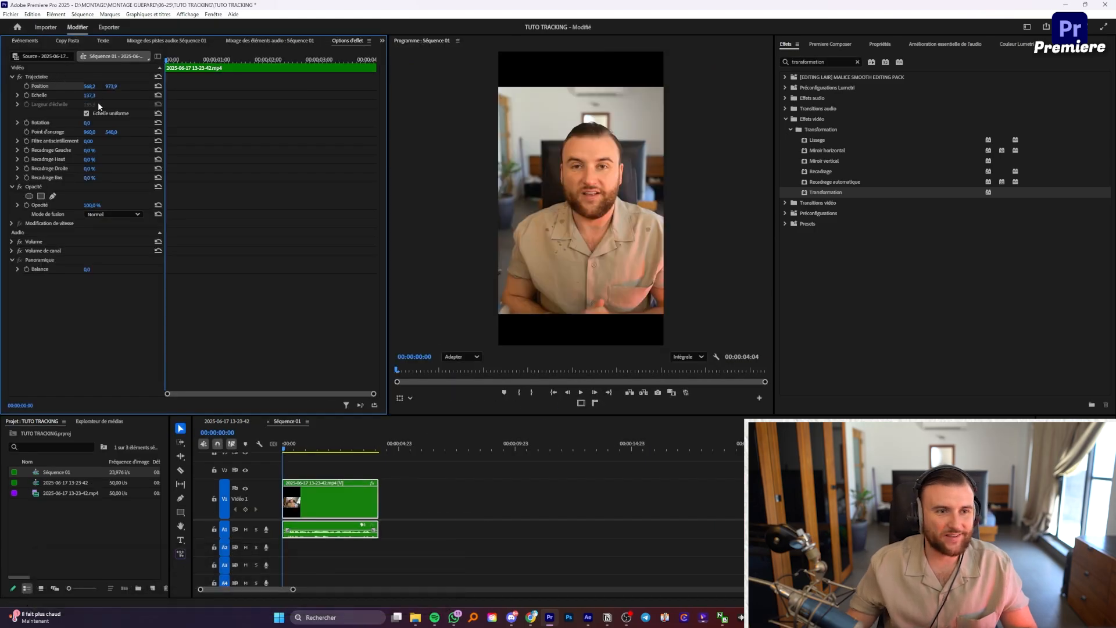
Step: Scale the clip to 216.3, show safe margins, and adjust Position to centre the face
drag(89, 95, 134, 95)
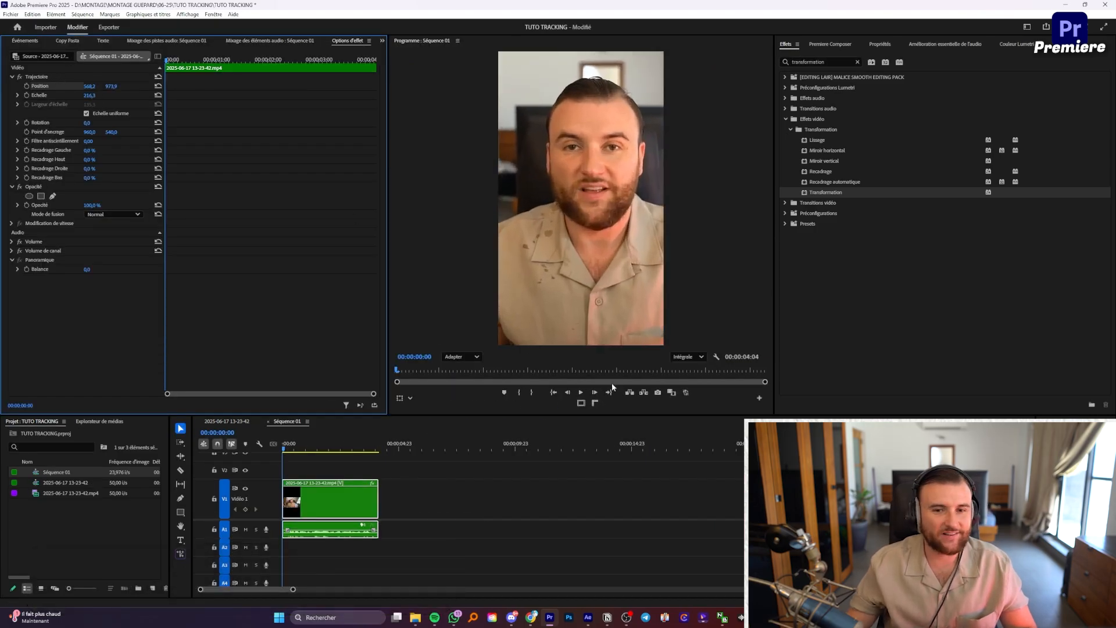
click(580, 403)
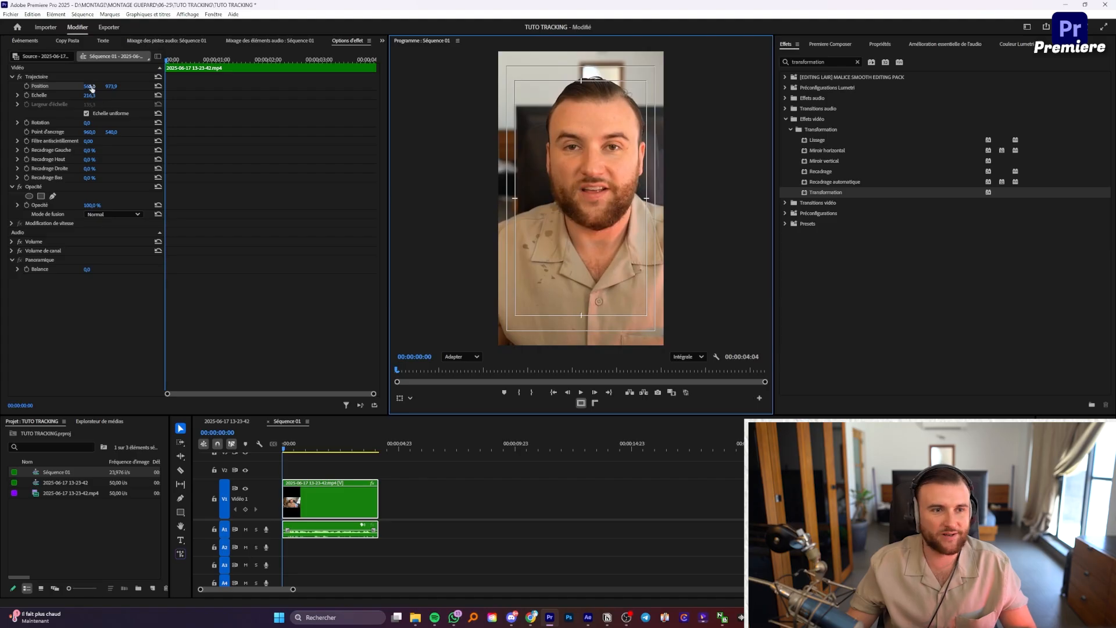
mouse_move(88, 88)
mouse_down()
mouse_move(61, 88)
mouse_move(102, 89)
mouse_move(87, 89)
mouse_up()
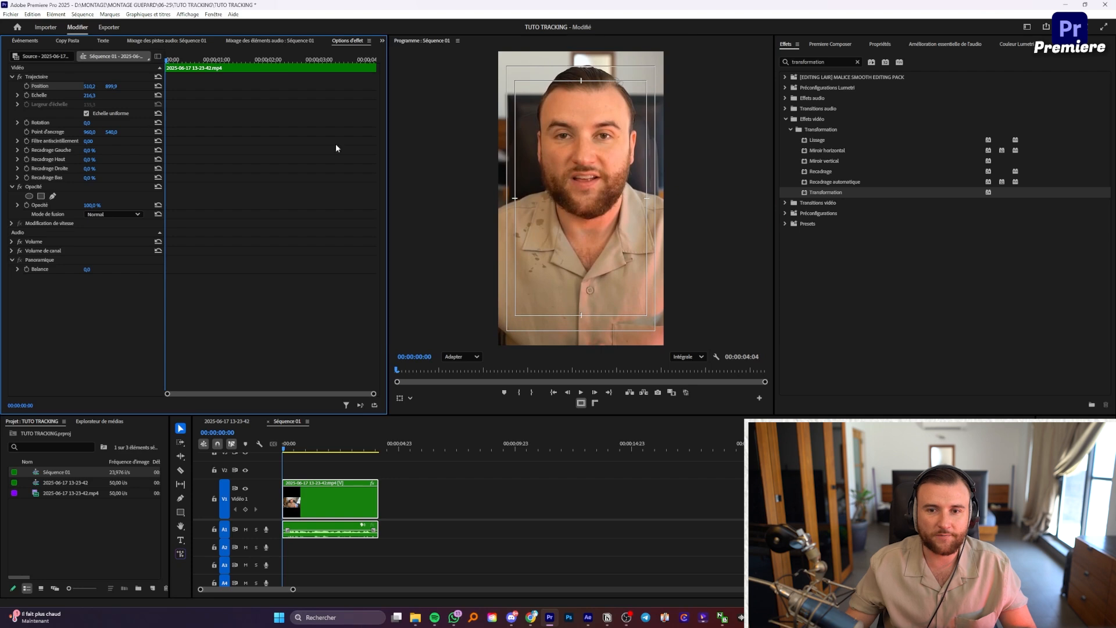
mouse_move(110, 86)
mouse_down()
mouse_move(149, 86)
mouse_move(106, 86)
mouse_up()
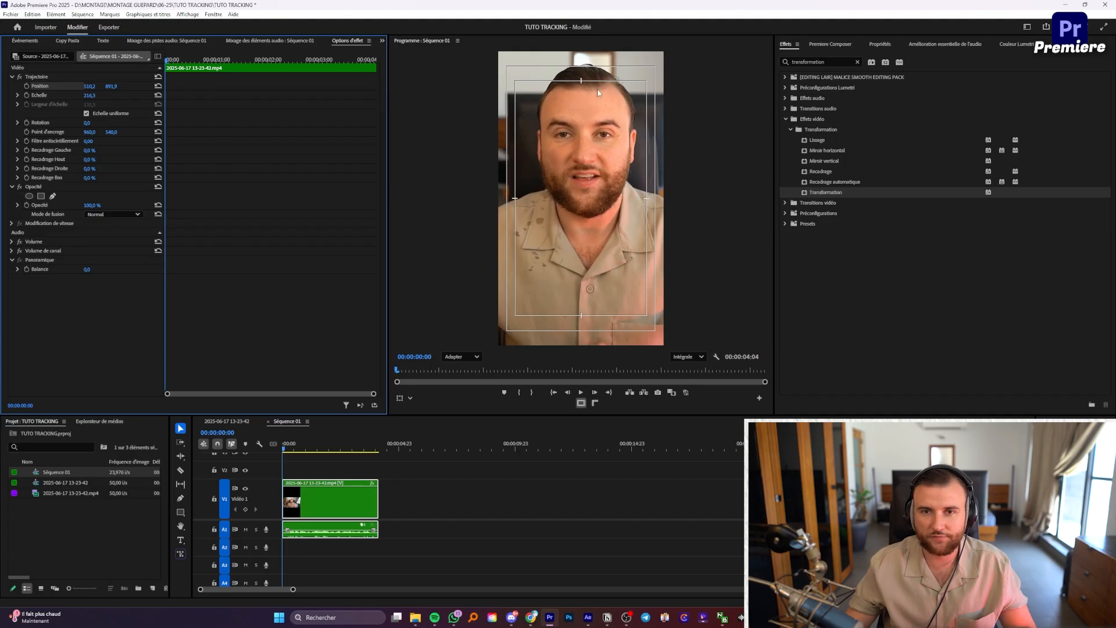
drag(89, 86, 86, 86)
Step: Enable Scale keyframing and drag the picture during playback to keyframe the face position
click(26, 94)
click(651, 186)
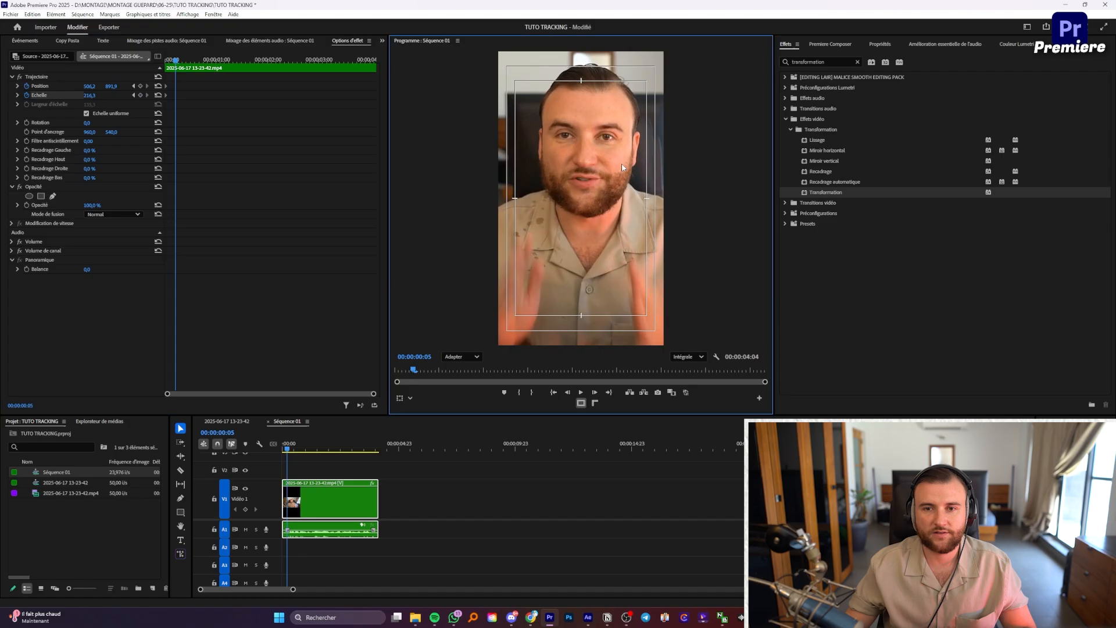
key(space)
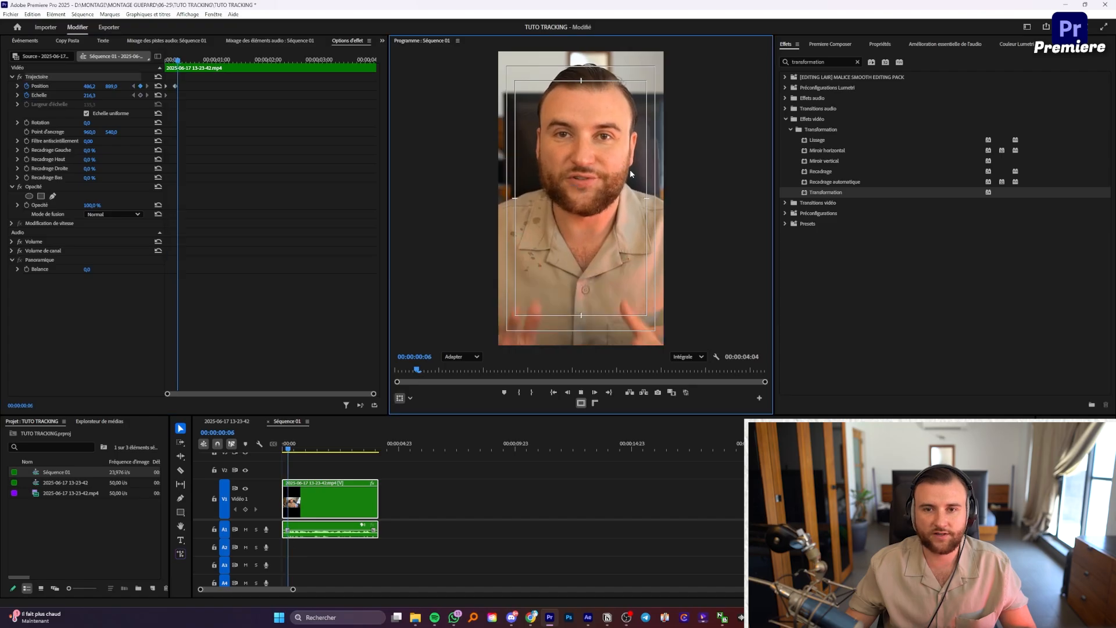
mouse_move(631, 172)
mouse_down()
mouse_move(644, 172)
mouse_move(612, 176)
mouse_move(609, 164)
mouse_move(602, 174)
mouse_move(639, 172)
mouse_move(619, 177)
mouse_up()
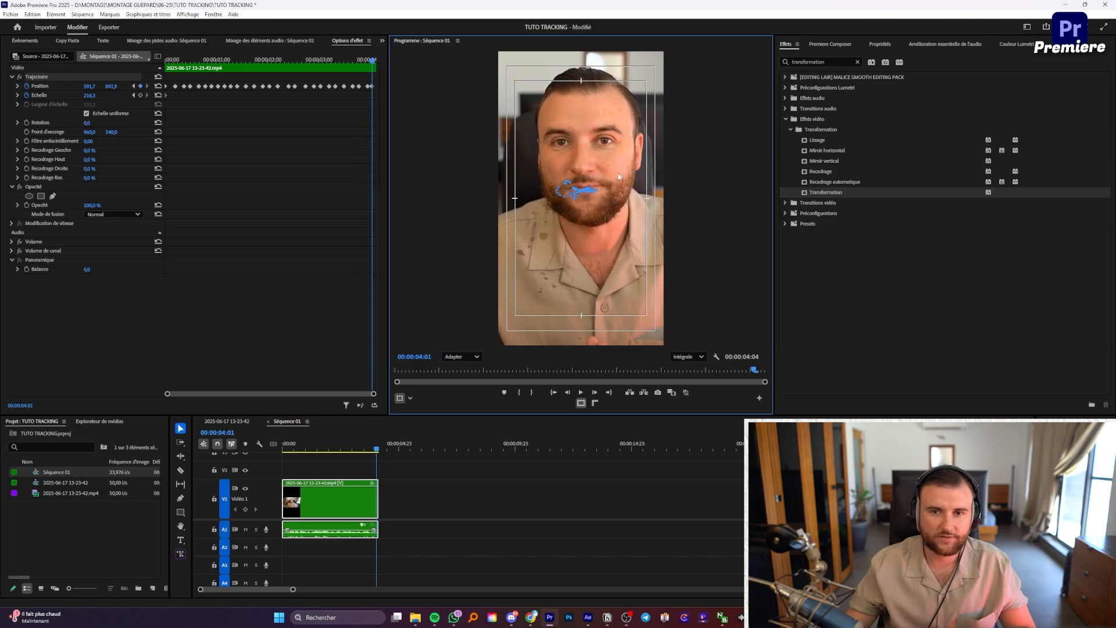
Step: Set Bézier temporal interpolation on all the selected Position keyframes
drag(372, 78, 120, 132)
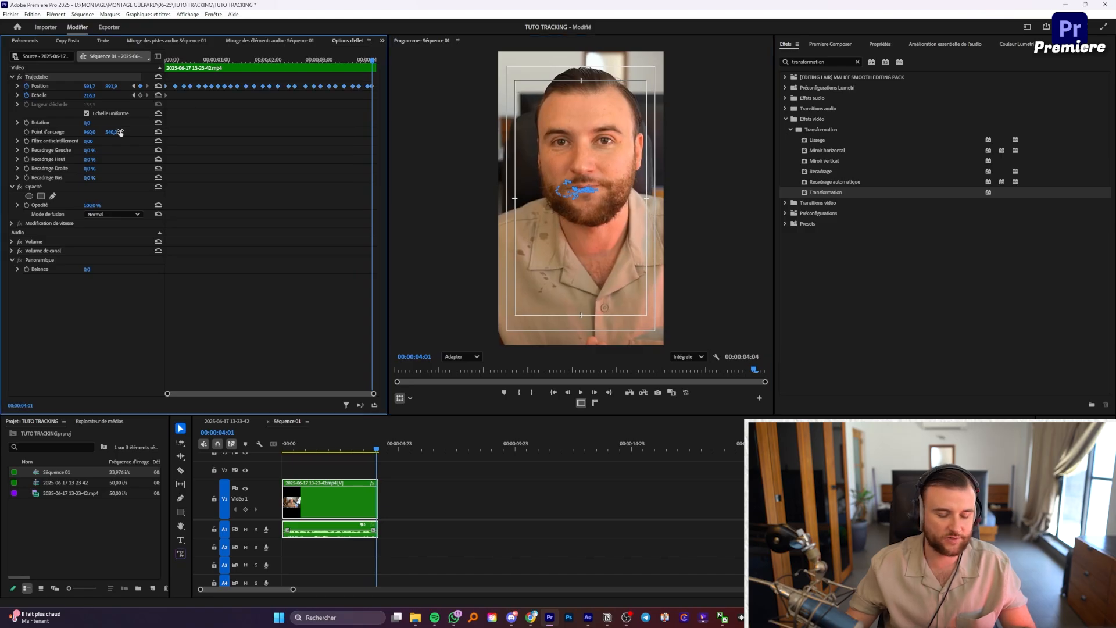
right_click(230, 90)
mouse_move(256, 158)
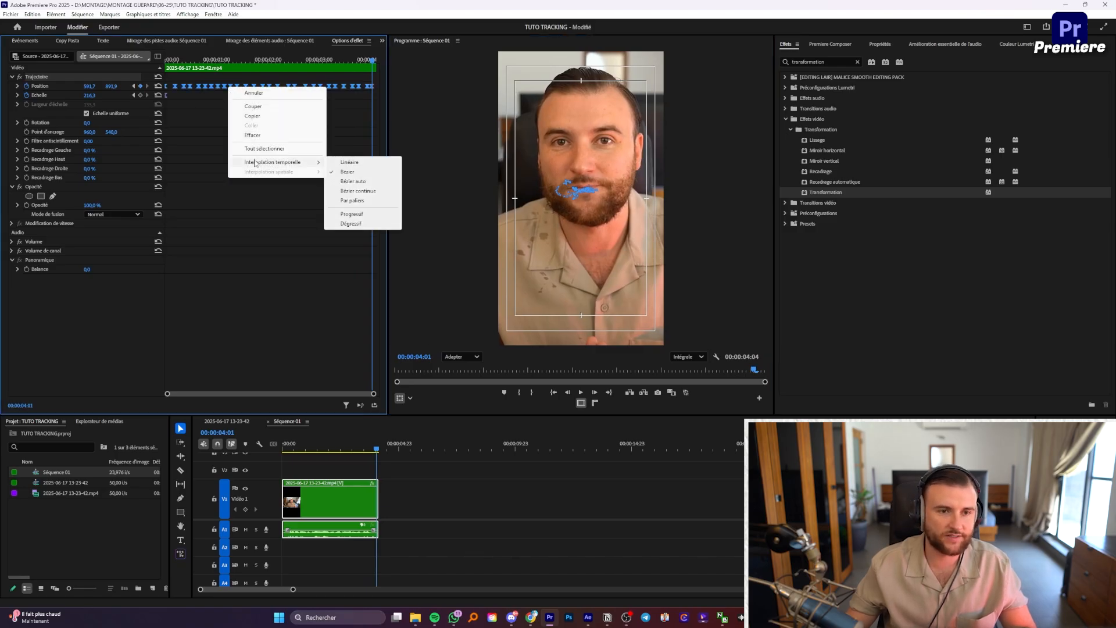
click(349, 176)
Step: Play the reframed vertical sequence from the start, then select the clip
click(407, 494)
key(Home)
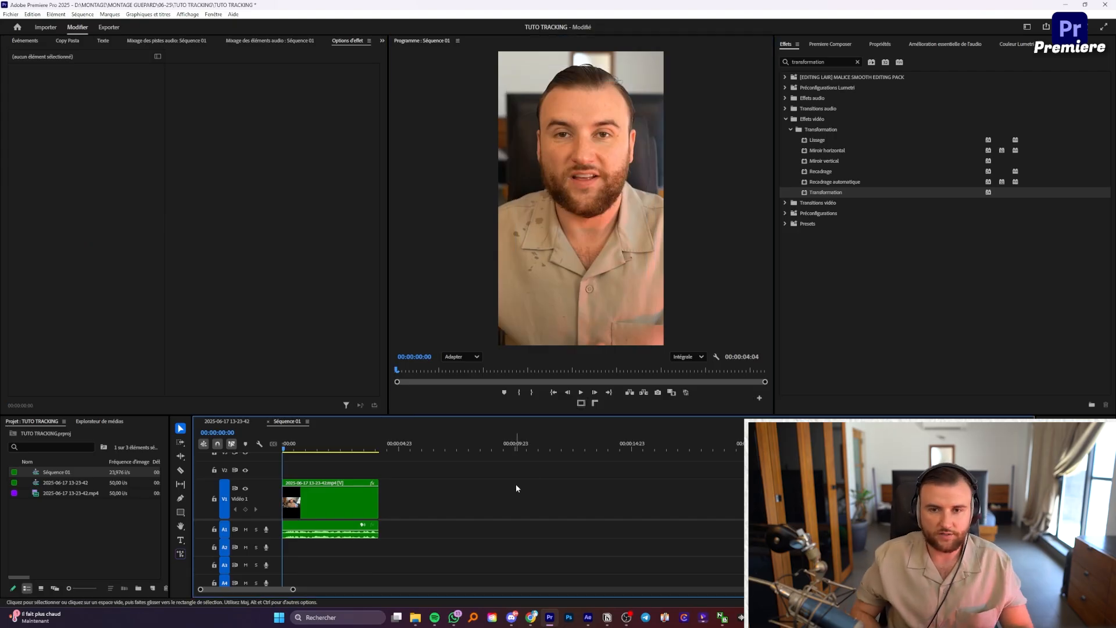
key(space)
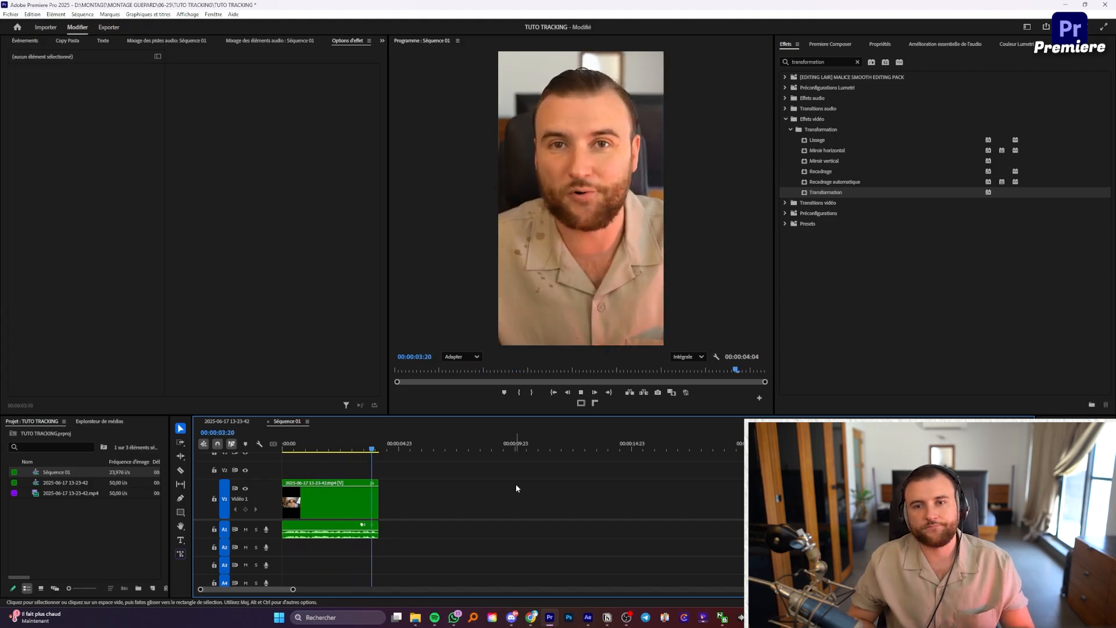
key(Home)
click(349, 500)
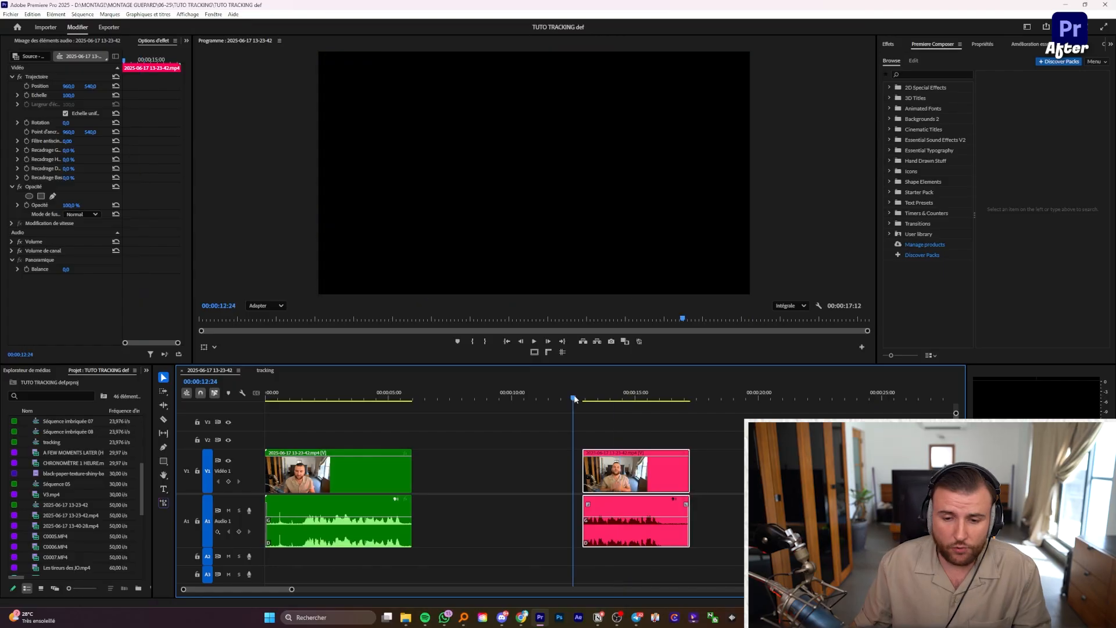
Step: Replace the pink V1 clip with an After Effects composition
right_click(636, 470)
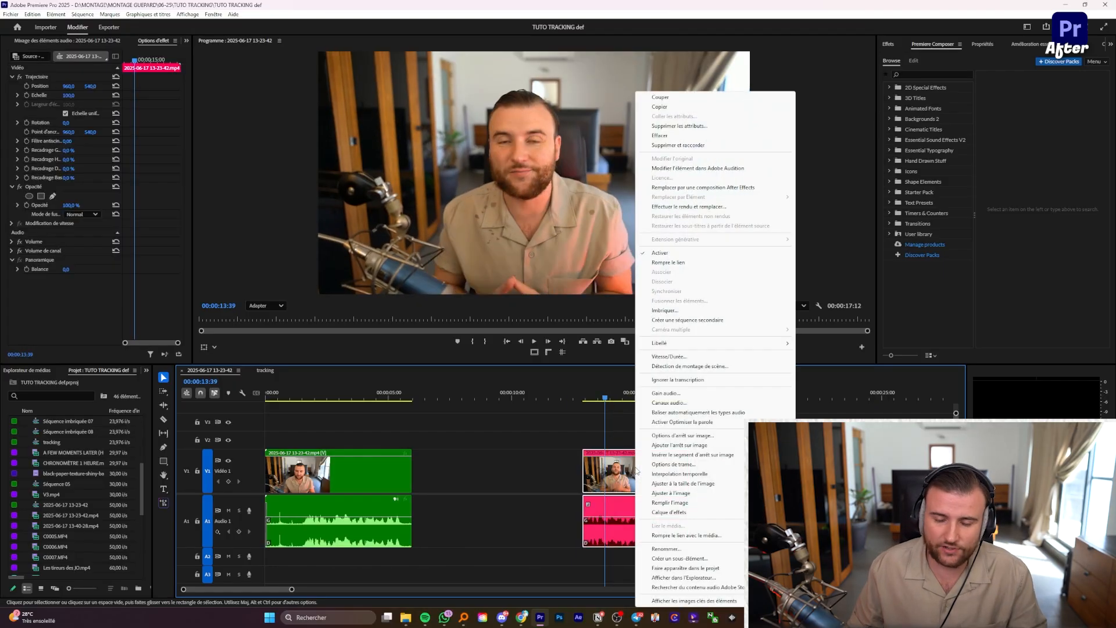
click(700, 188)
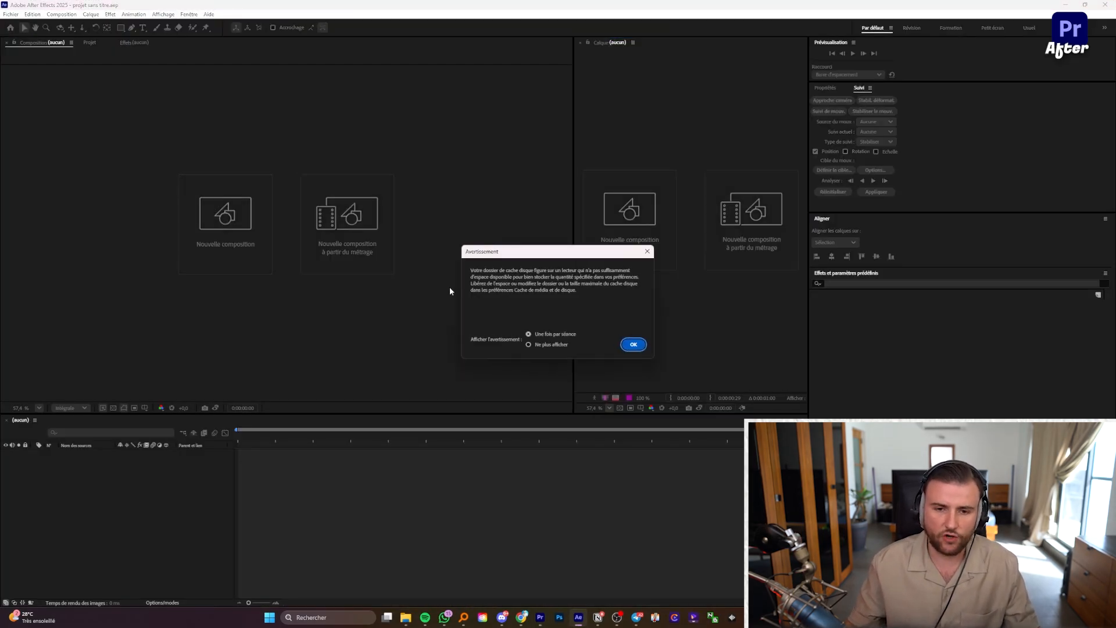
Step: Permanently dismiss the disk-cache warning, save as ONVATROUVERUNNOM.aep, and re-enable viewer refresh
click(556, 344)
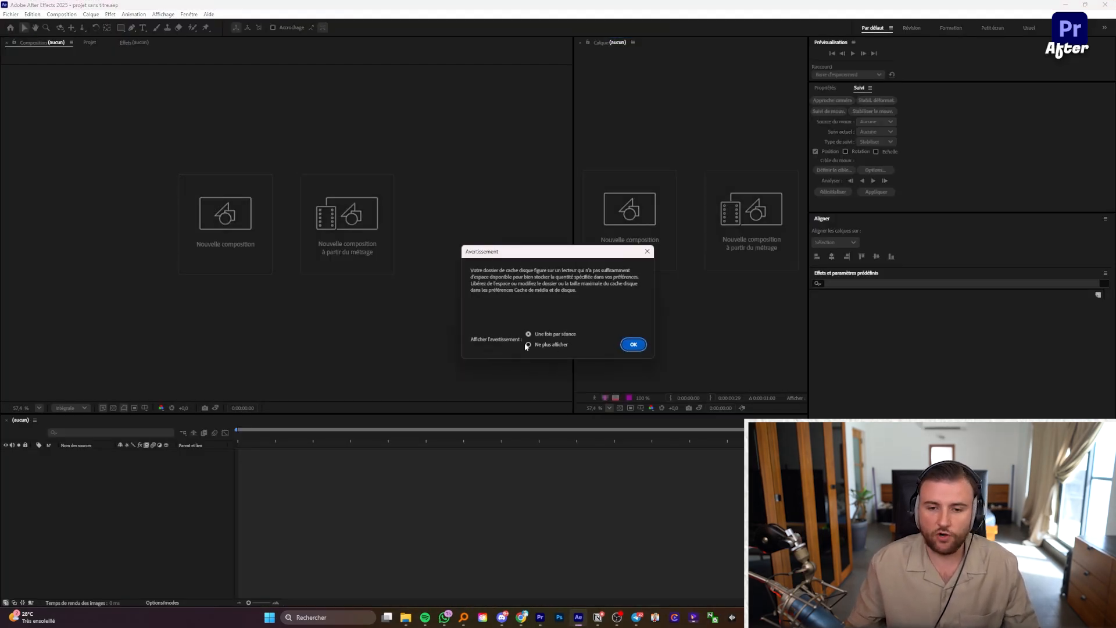
click(633, 344)
key(ctrl+s)
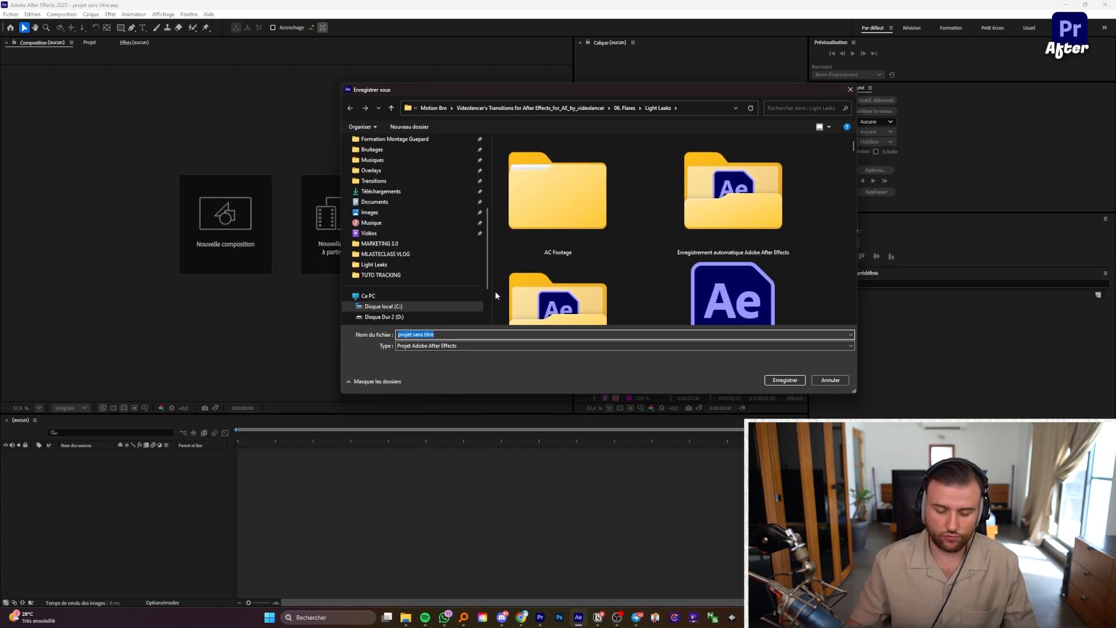
text(ONVATROUVERUNNOM)
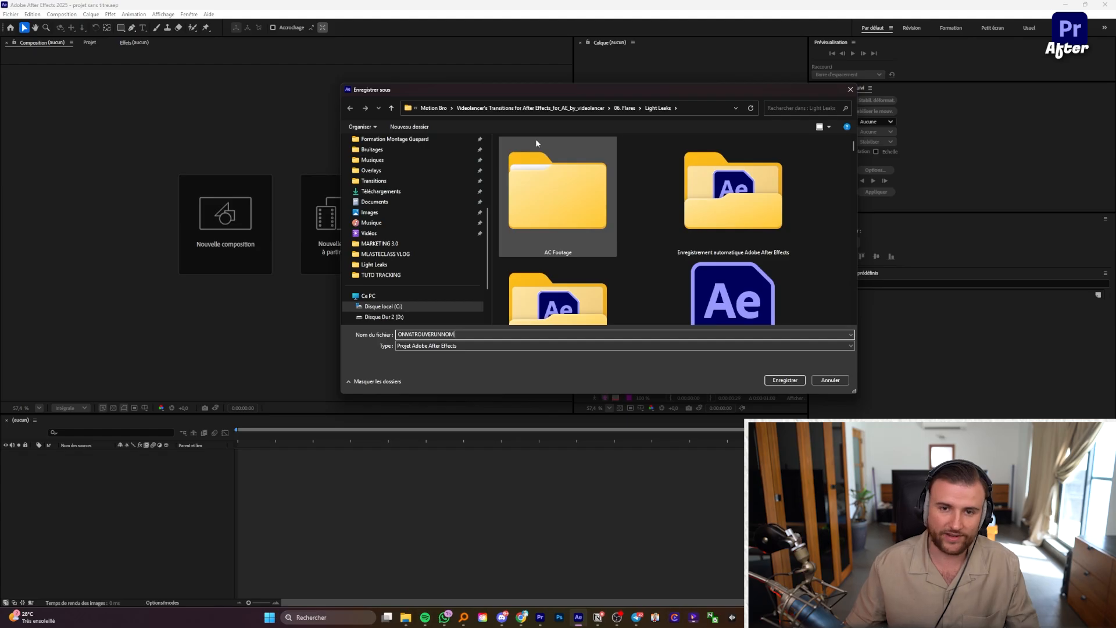
click(784, 380)
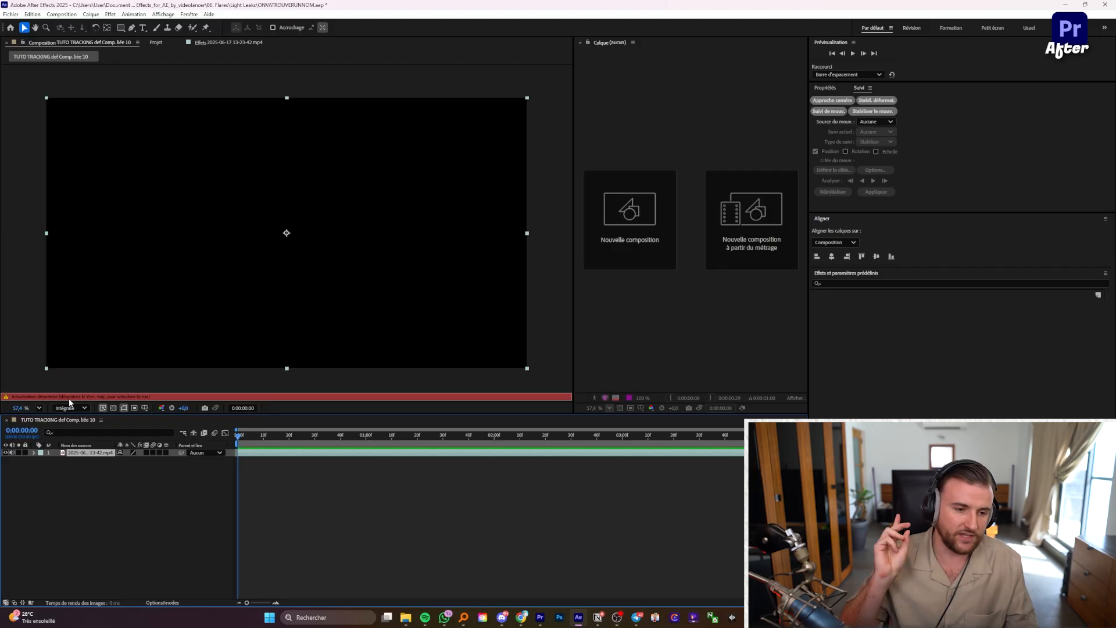
key(Caps_Lock)
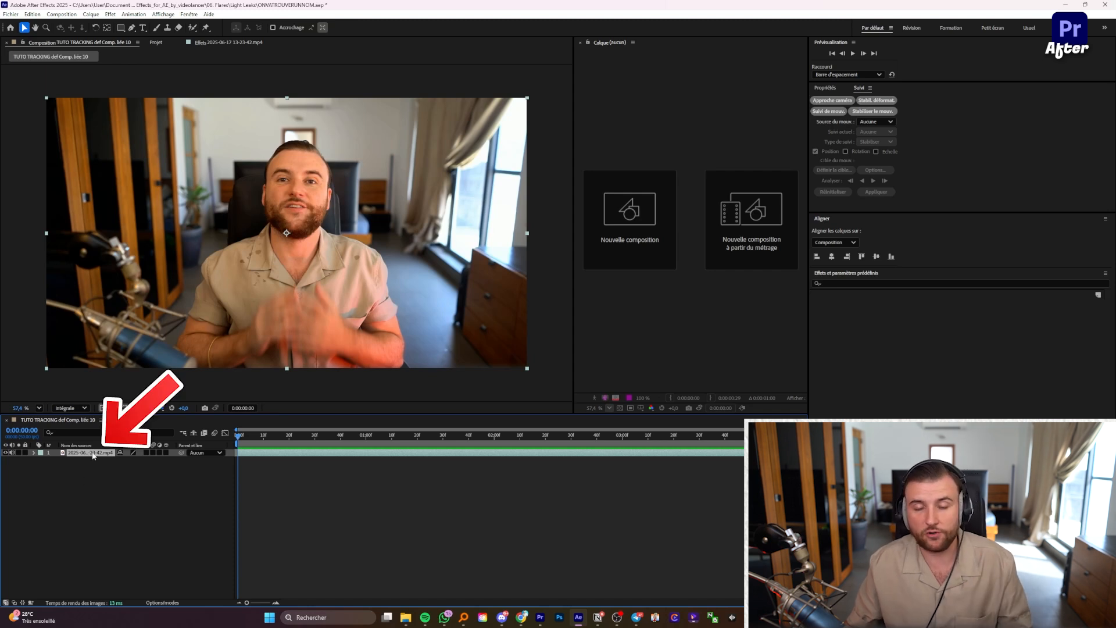
Step: Open the webcam footage layer in a widened Layer panel zoomed to 100%
double_click(93, 455)
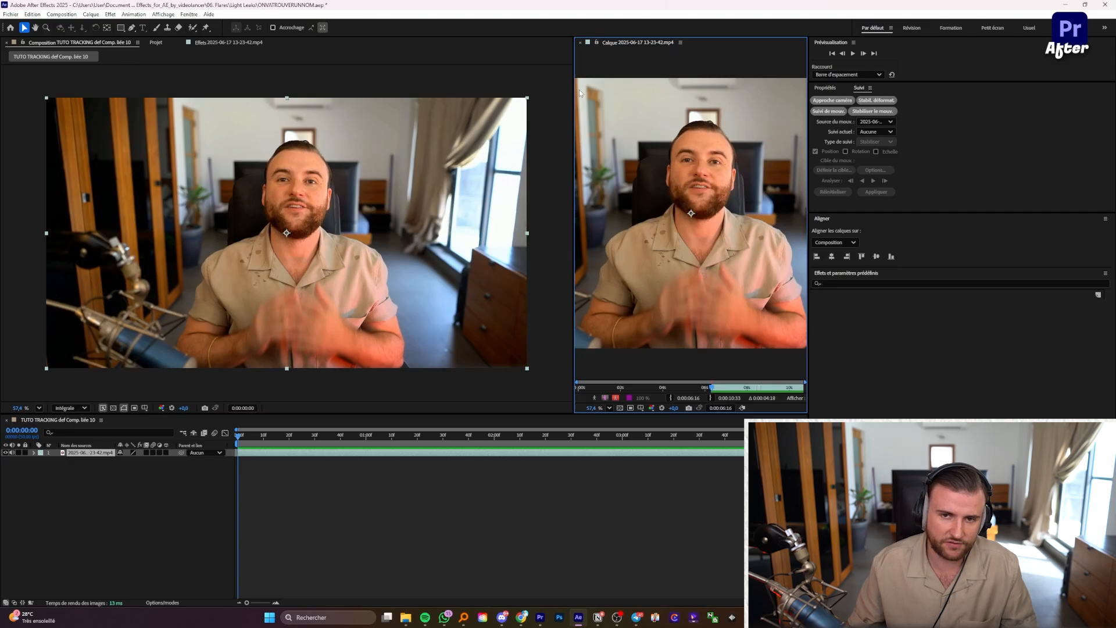
drag(574, 87, 372, 89)
scroll(620, 165, up, 2)
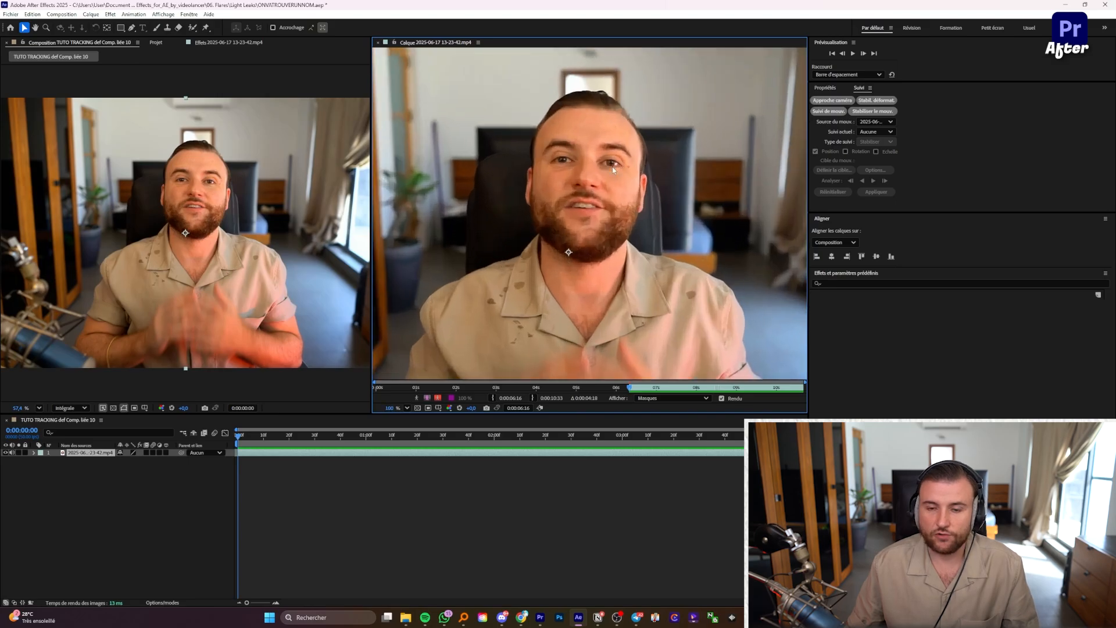
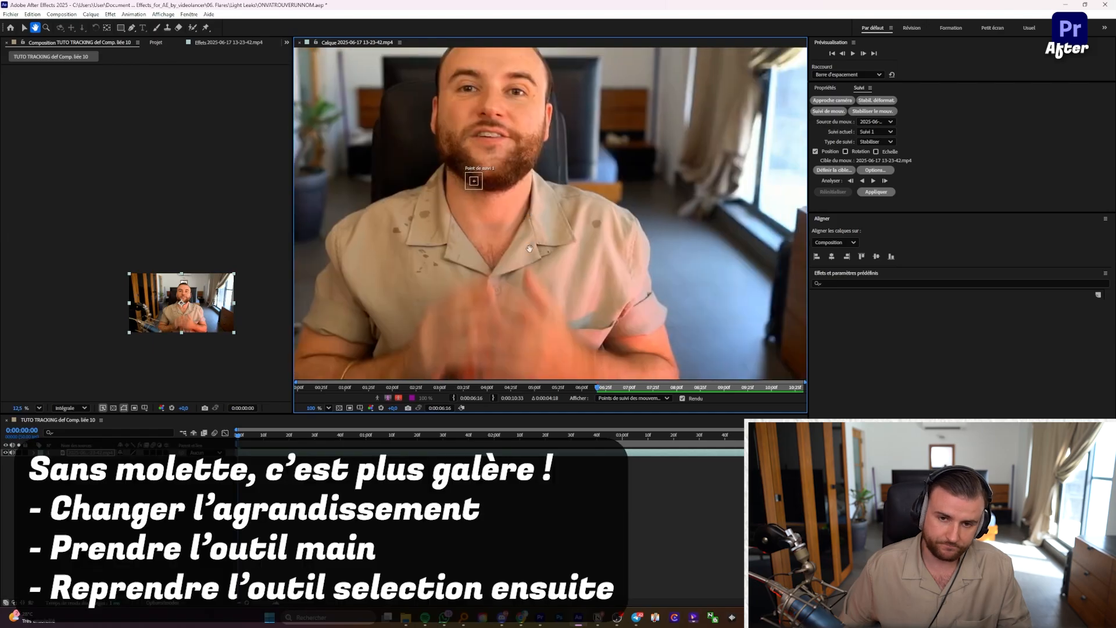
Step: Pan and zoom the Layer panel around the subject's face and place Track Point 1 on the chin
drag(589, 377, 659, 342)
drag(461, 323, 423, 358)
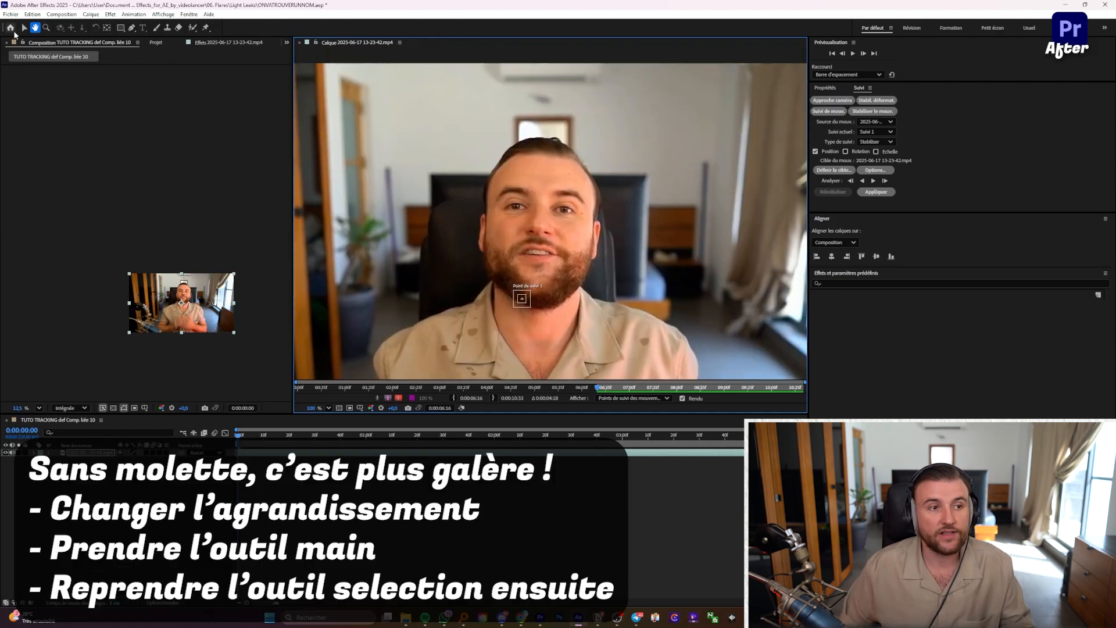
click(24, 27)
drag(365, 104, 733, 281)
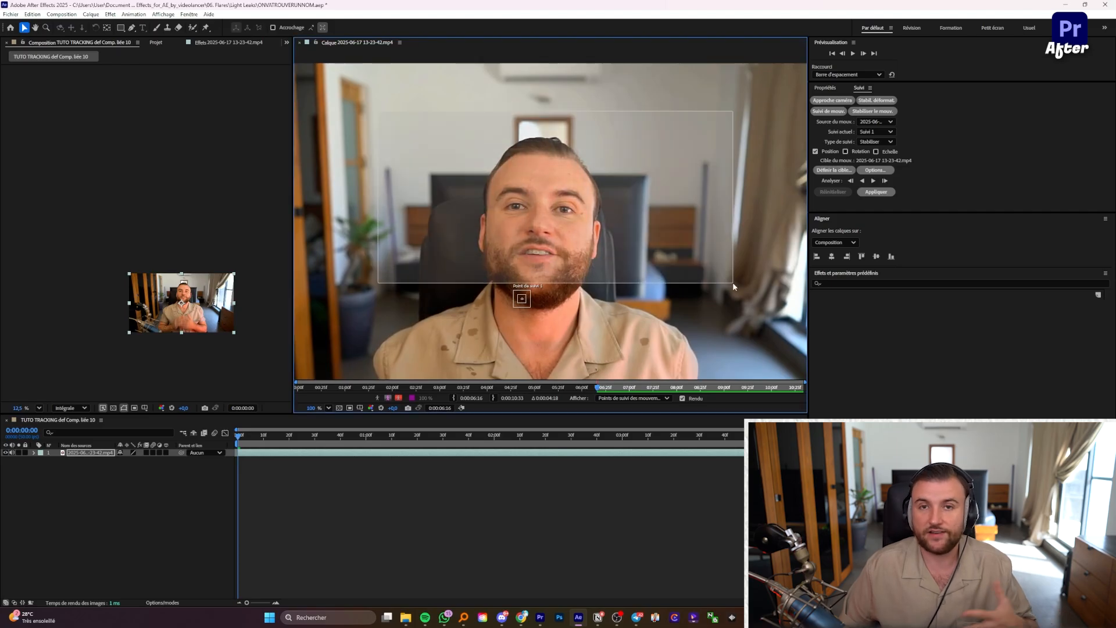
drag(390, 112, 730, 237)
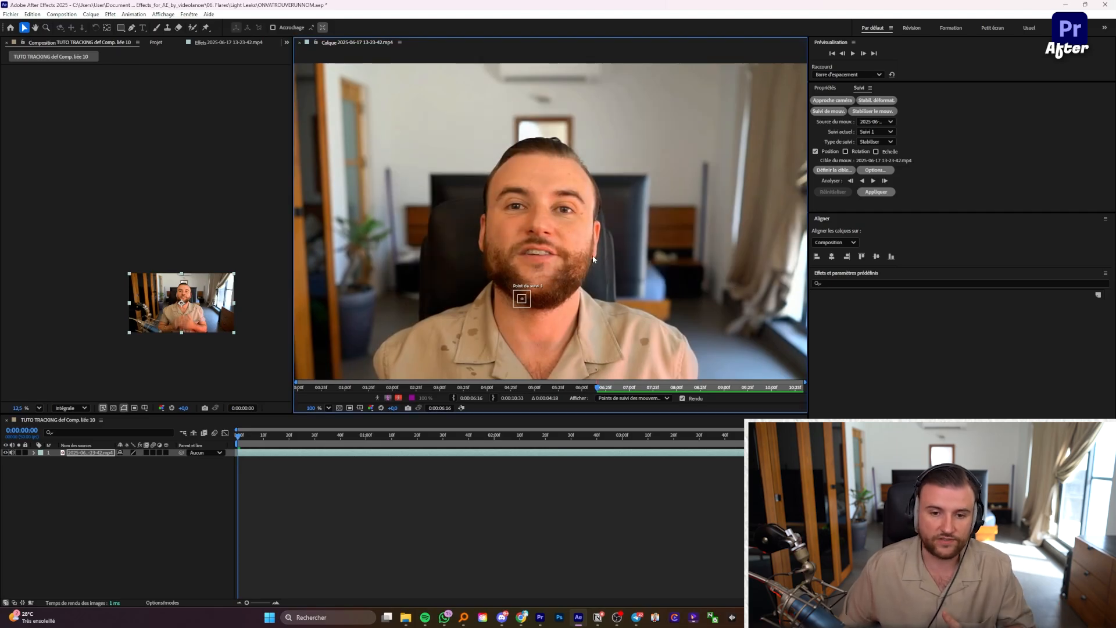
drag(585, 268, 591, 301)
scroll(576, 285, down, 3)
scroll(588, 325, up, 3)
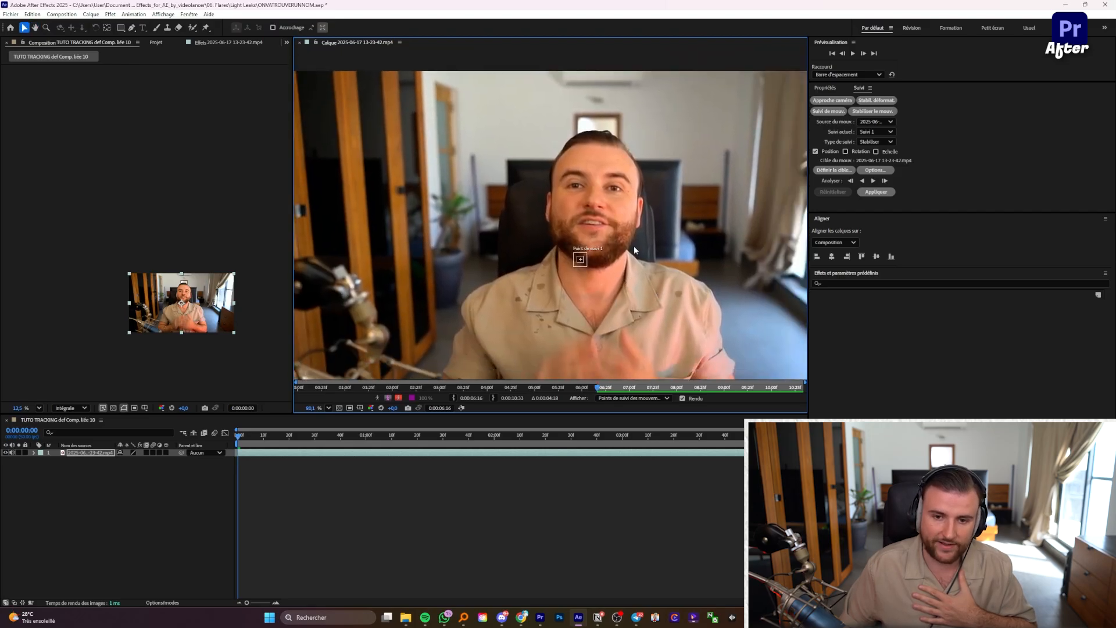
scroll(610, 204, up, 3)
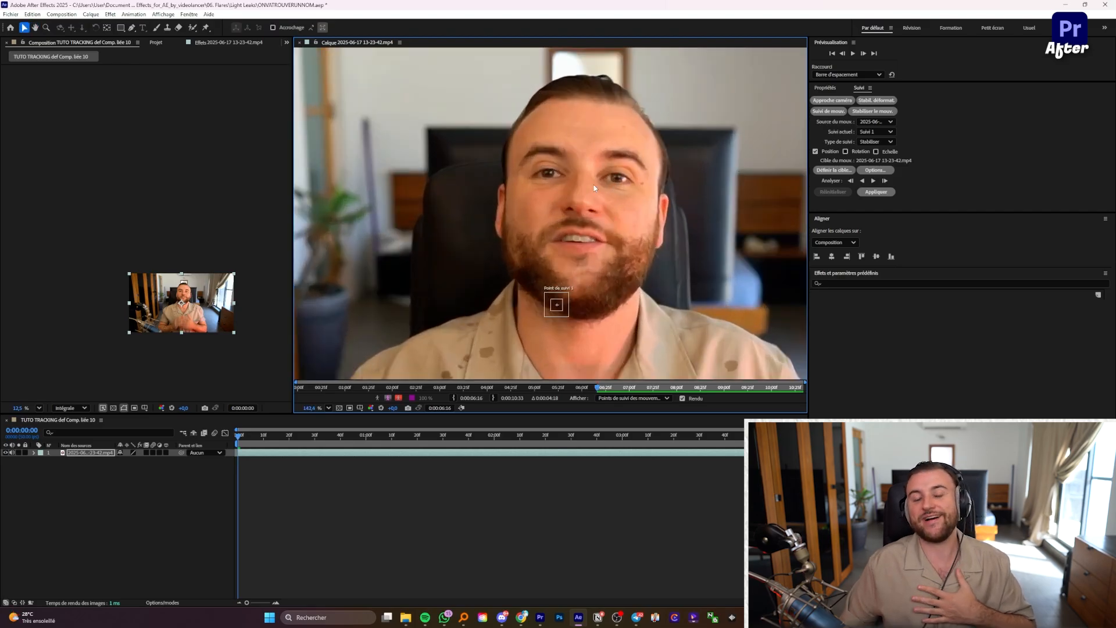
drag(614, 201, 573, 242)
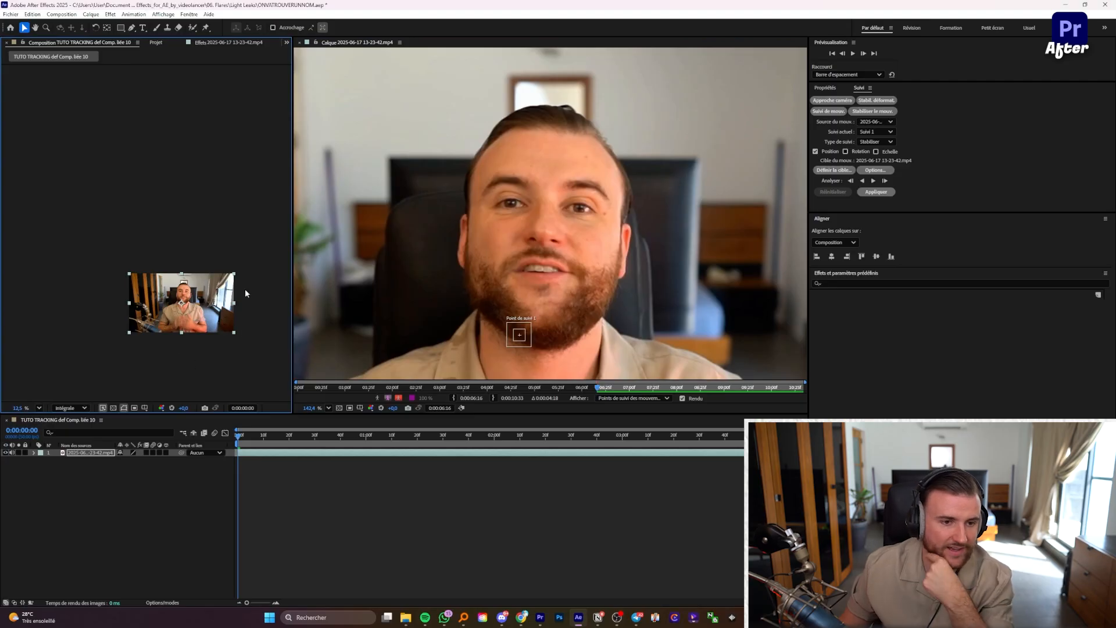
Step: Set the Composition magnification to Fit and zoom the Layer panel around the track point
click(39, 408)
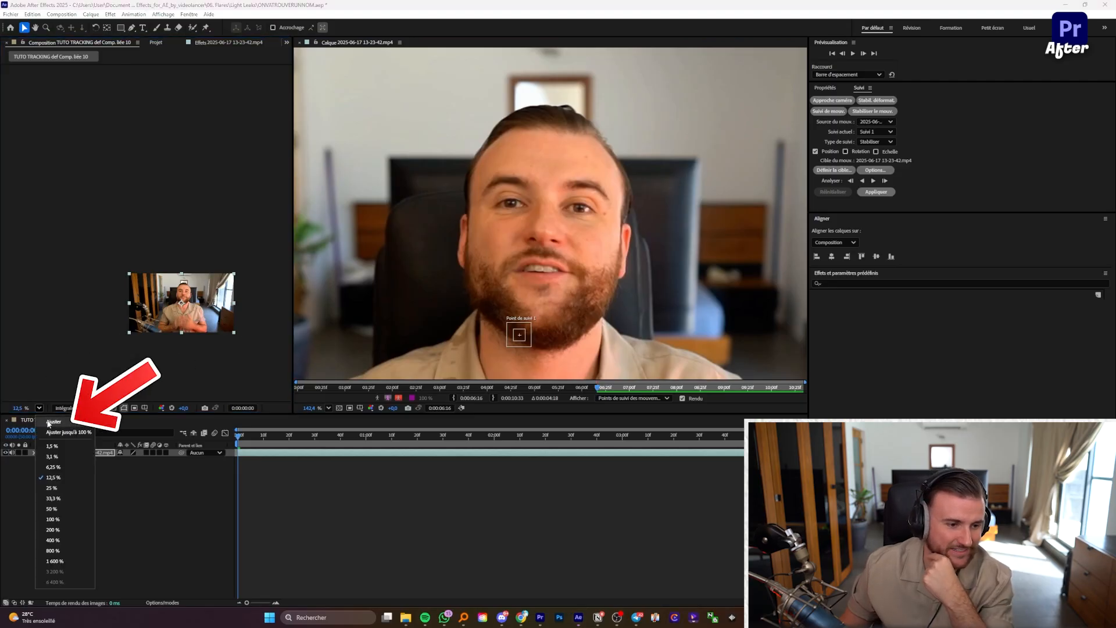
click(50, 423)
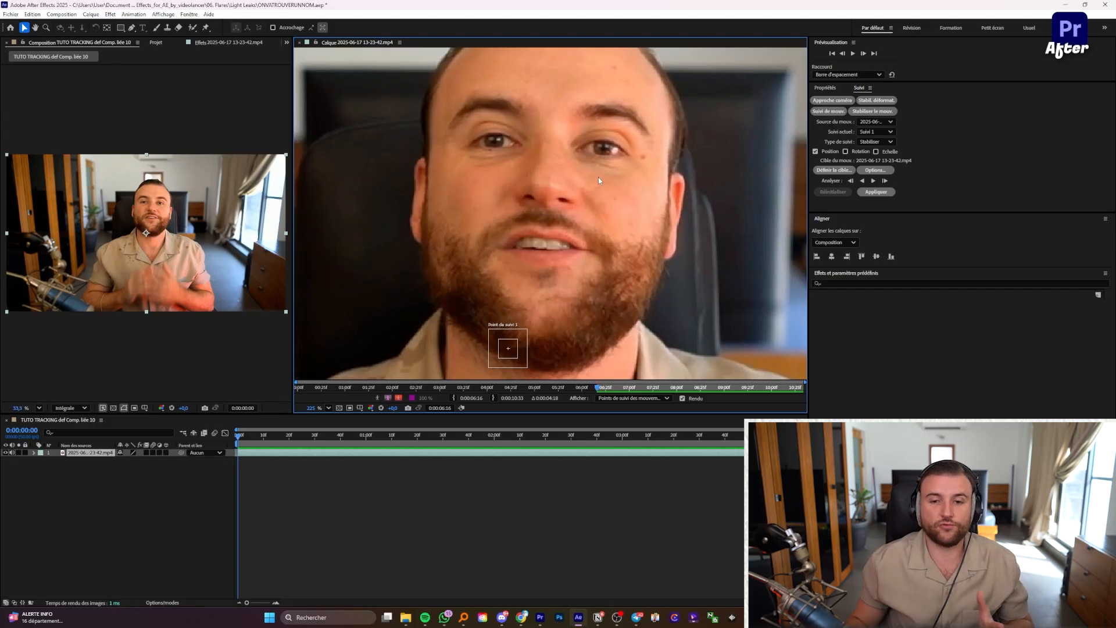
drag(521, 358, 348, 273)
scroll(349, 273, up, 3)
drag(336, 312, 488, 343)
scroll(506, 265, up, 4)
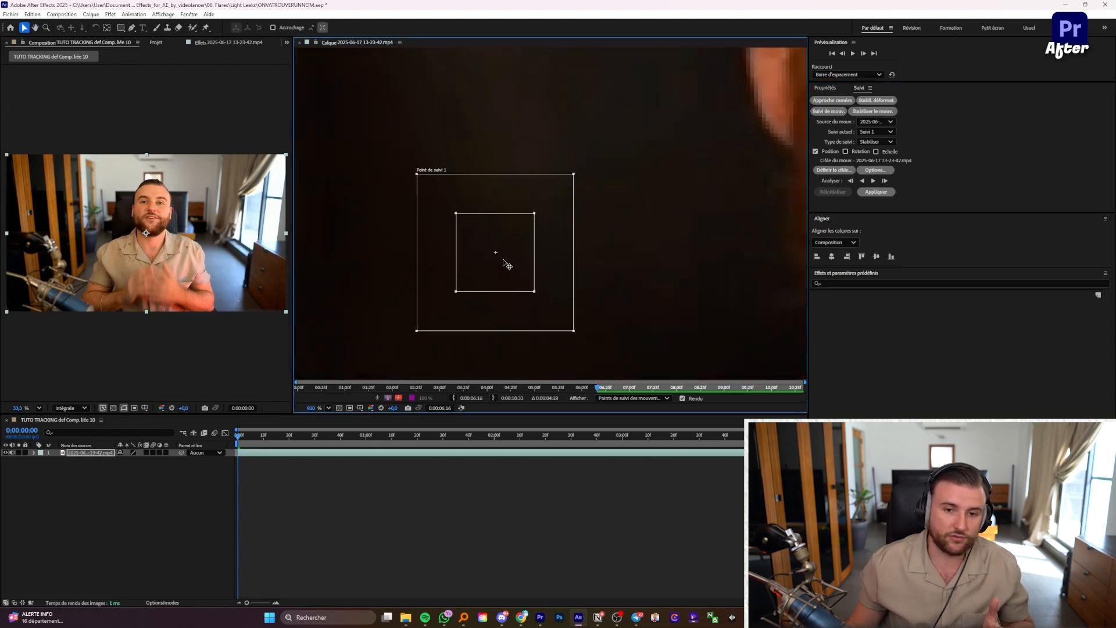
scroll(456, 267, down, 4)
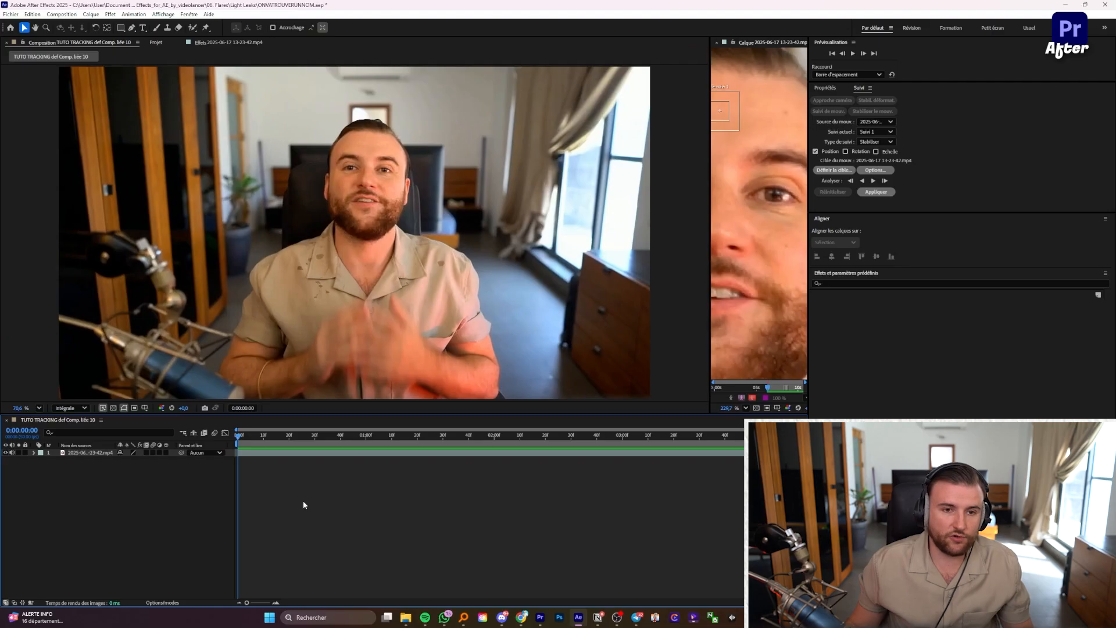
Step: Preview the clip, widen the Composition viewer, and step the time back to 0:00:02:27
key(space)
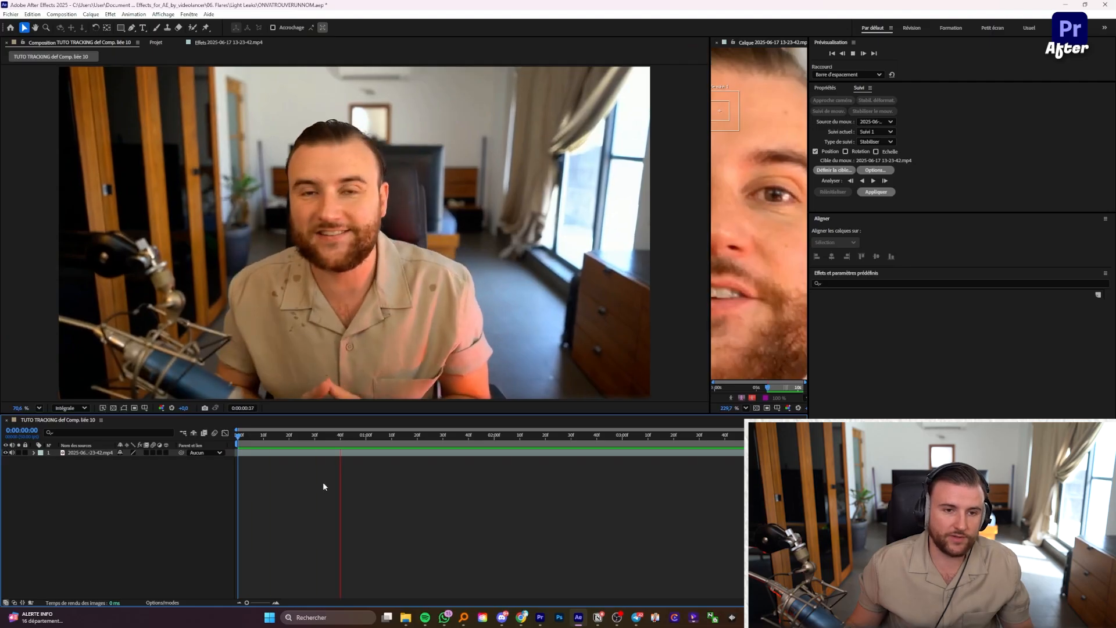
mouse_move(349, 437)
mouse_down()
mouse_move(336, 440)
mouse_move(348, 438)
mouse_up()
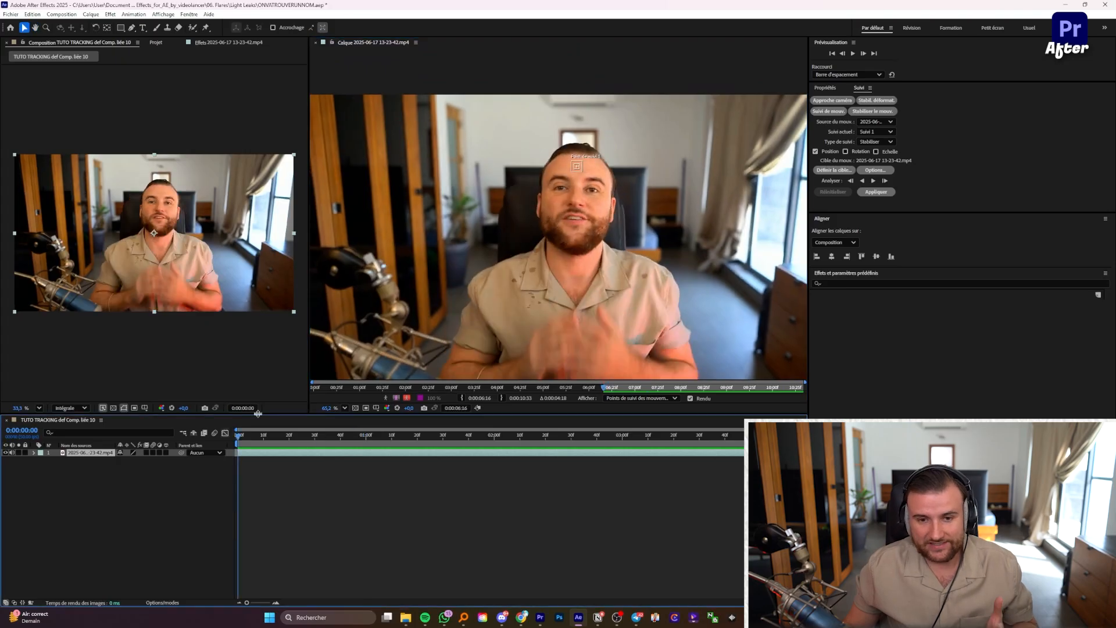
scroll(547, 226, up, 5)
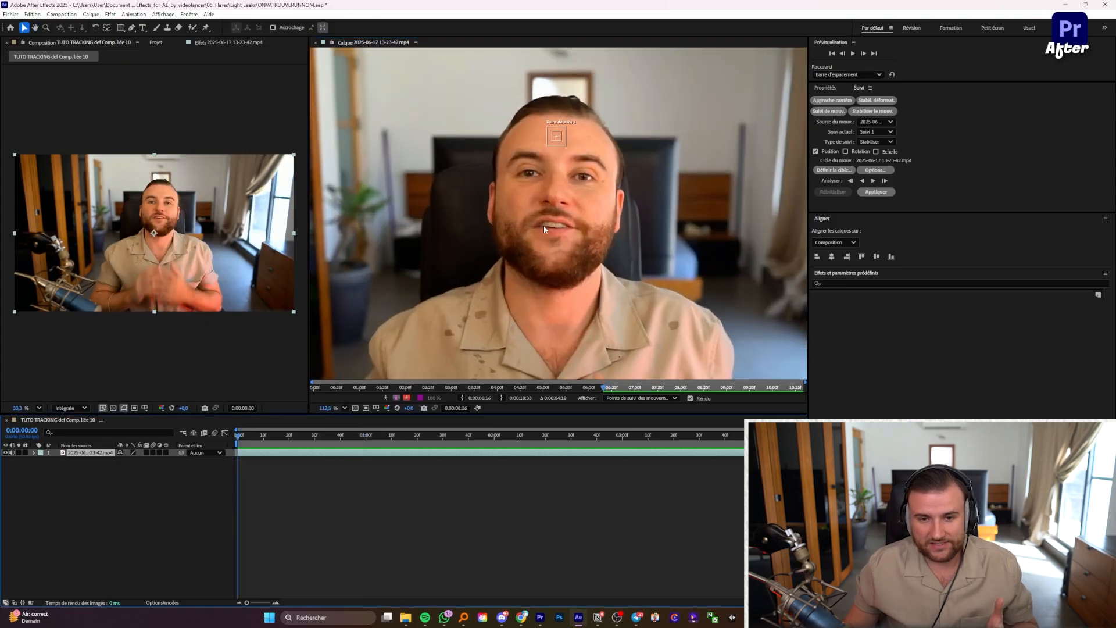
drag(571, 170, 545, 204)
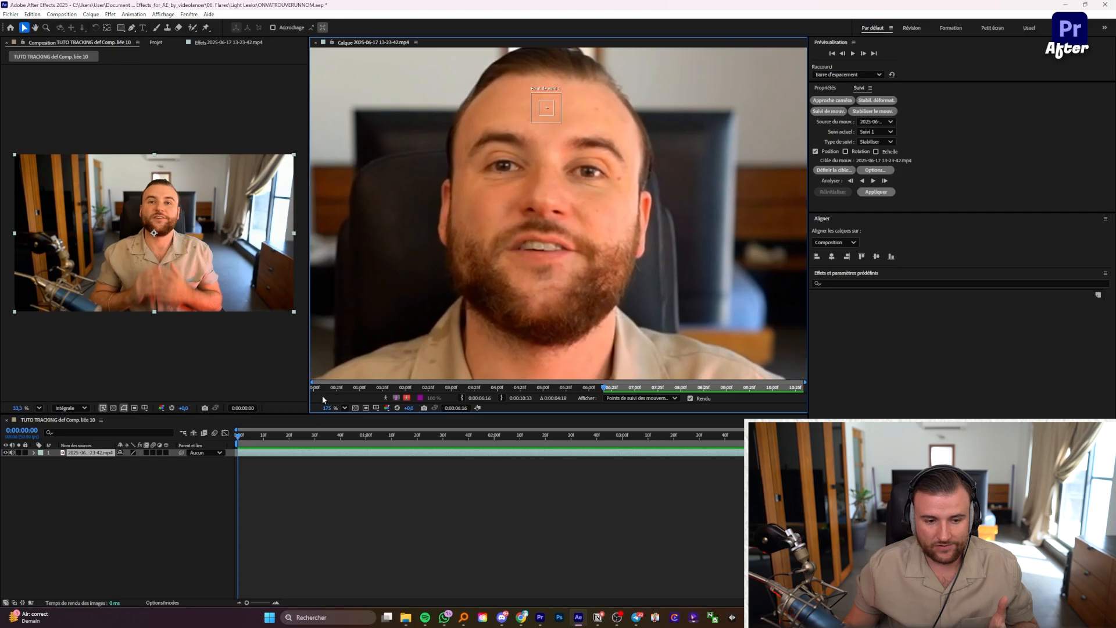
scroll(533, 218, down, 3)
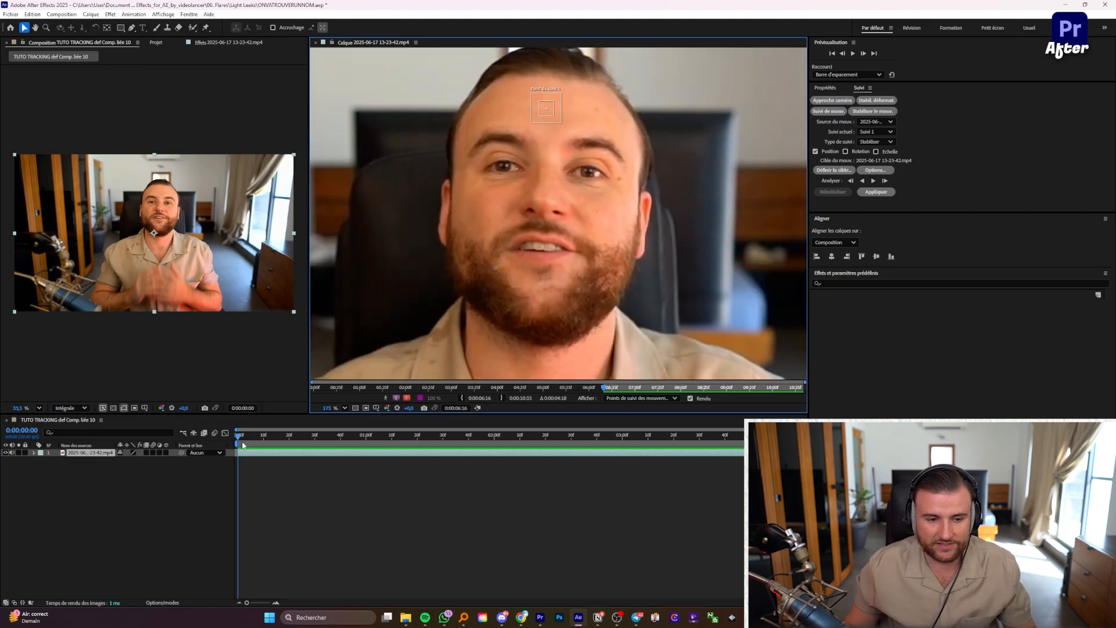
drag(308, 337, 679, 337)
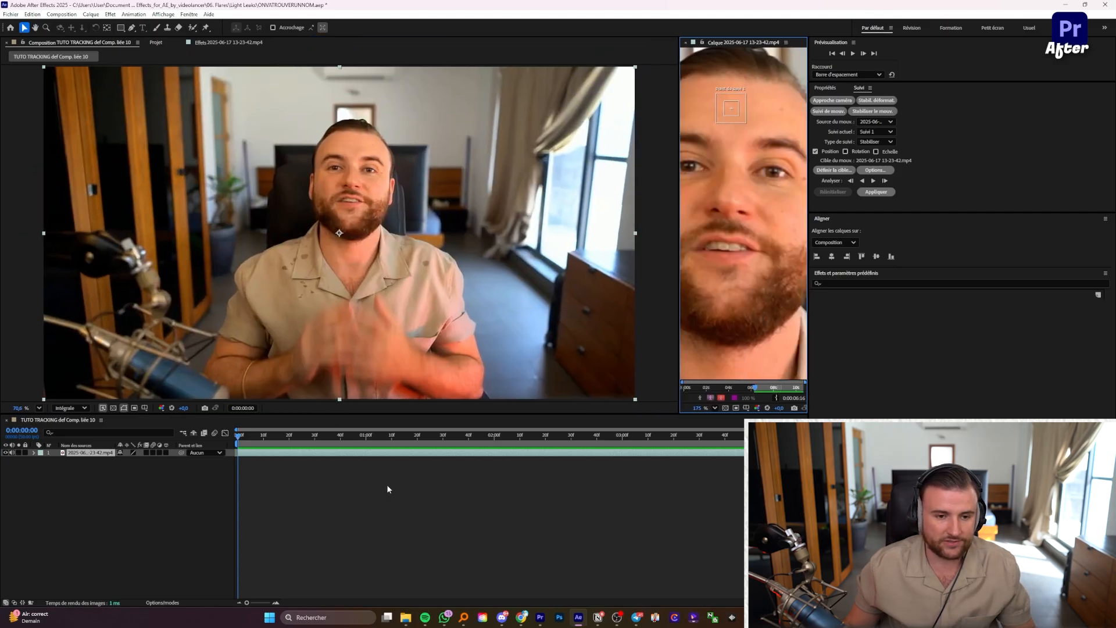
key(space)
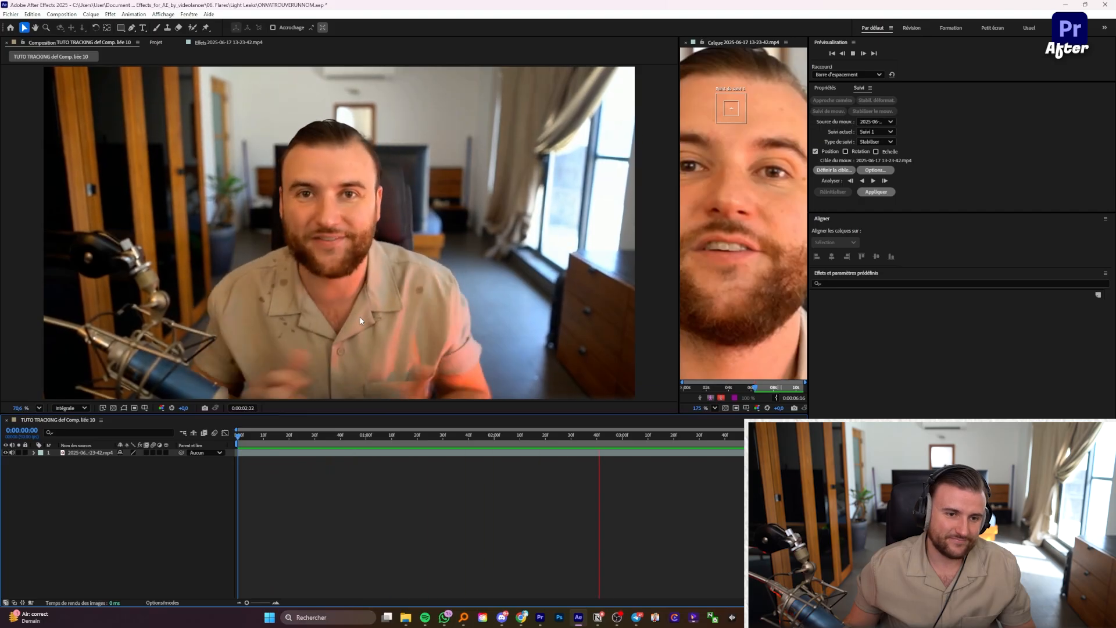
click(626, 440)
drag(625, 441, 494, 445)
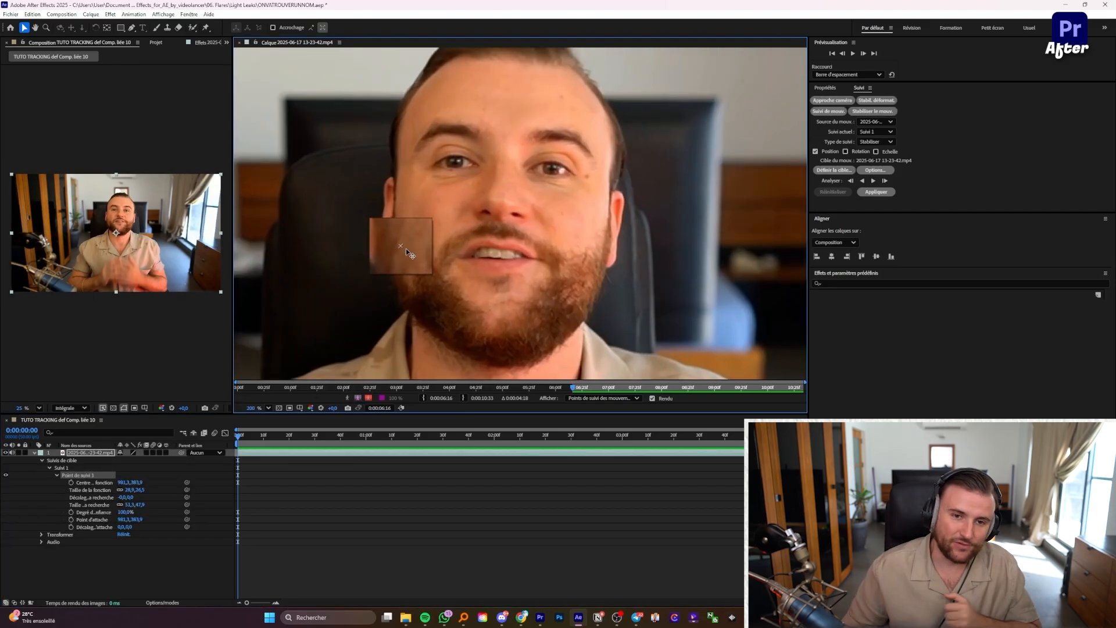
Step: Move Track Point 1 onto the nose tip, enlarge its feature box, tighten the search box, and return to 0:00:00:00
drag(405, 249, 476, 211)
scroll(500, 227, up, 3)
mouse_move(510, 246)
mouse_down()
mouse_move(482, 219)
mouse_move(521, 245)
mouse_up()
drag(480, 212, 520, 234)
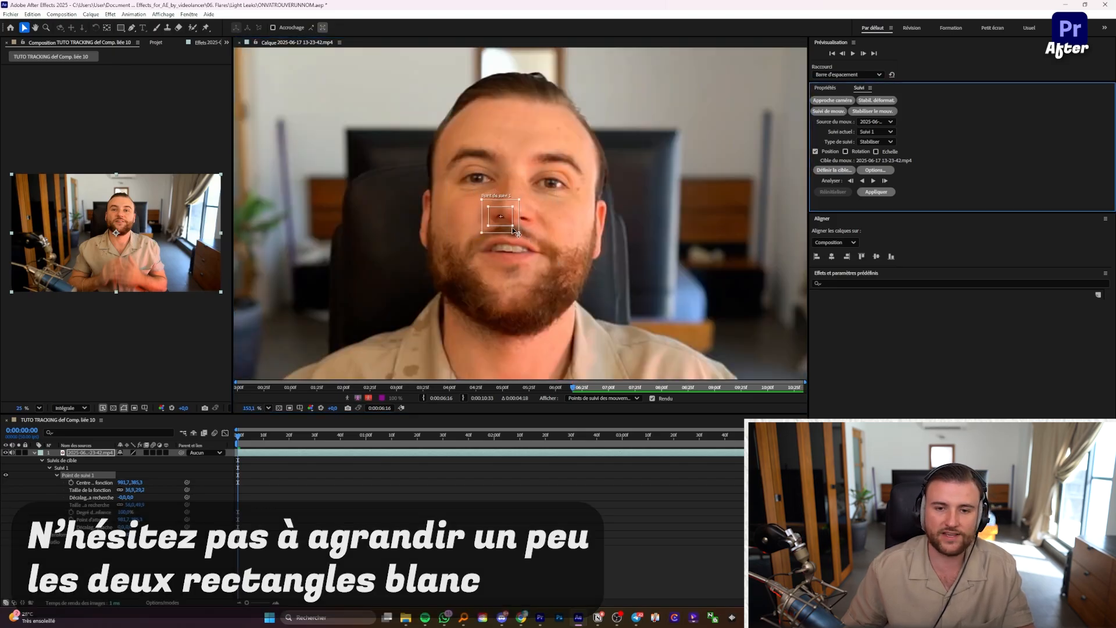
click(514, 228)
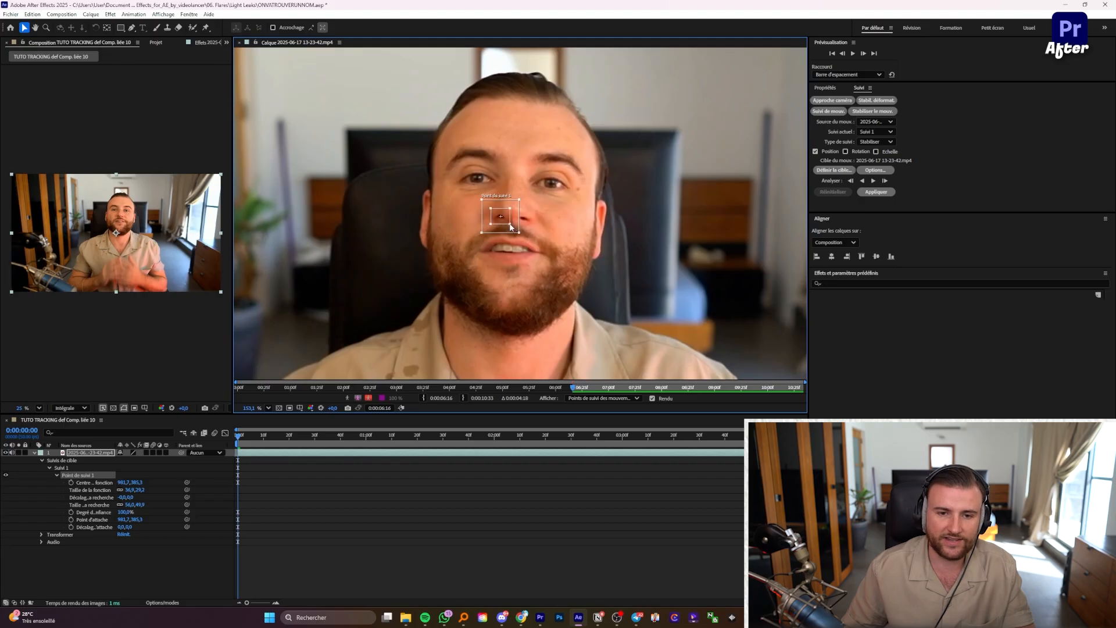
drag(510, 228, 508, 226)
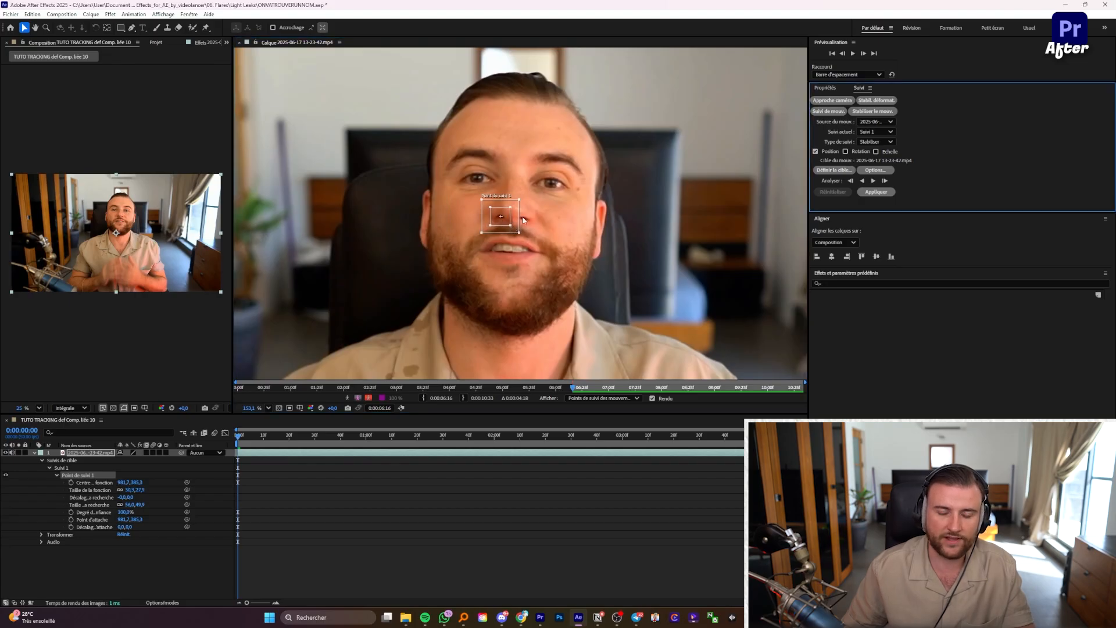
click(251, 442)
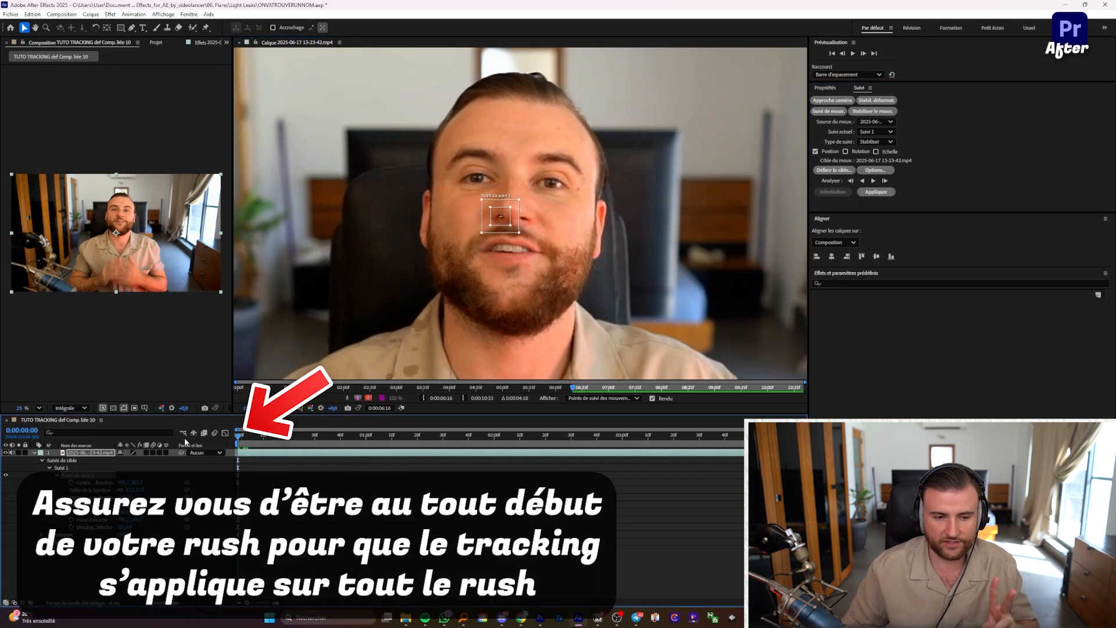
Step: Analyze Track Point 1 forward, check it at 0:00:03:24, and widen the Composition panel
click(873, 180)
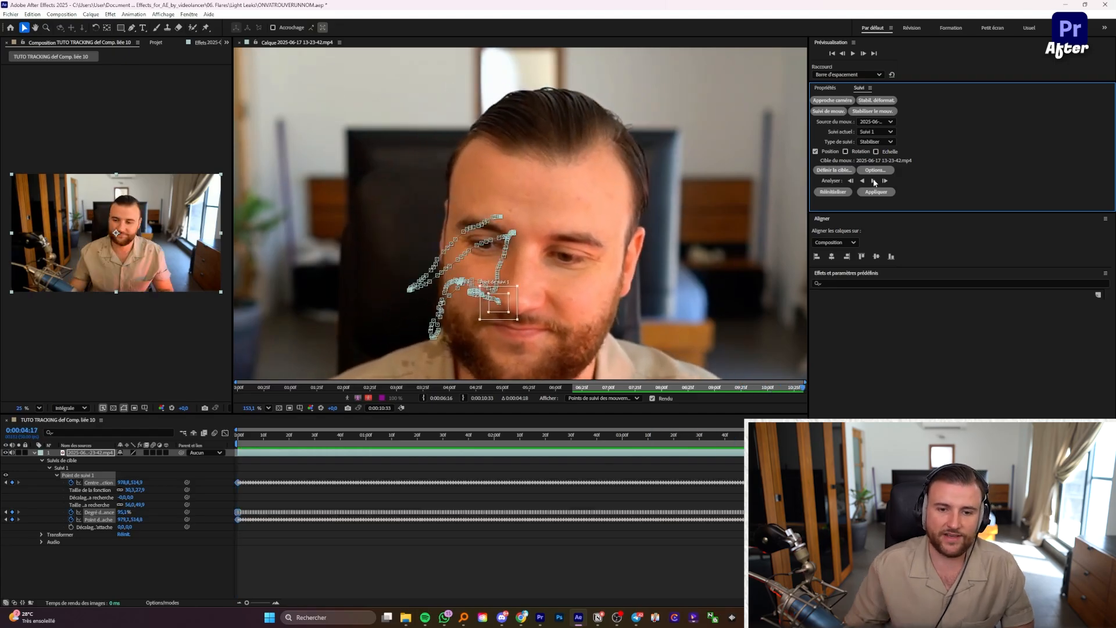
drag(629, 436, 210, 439)
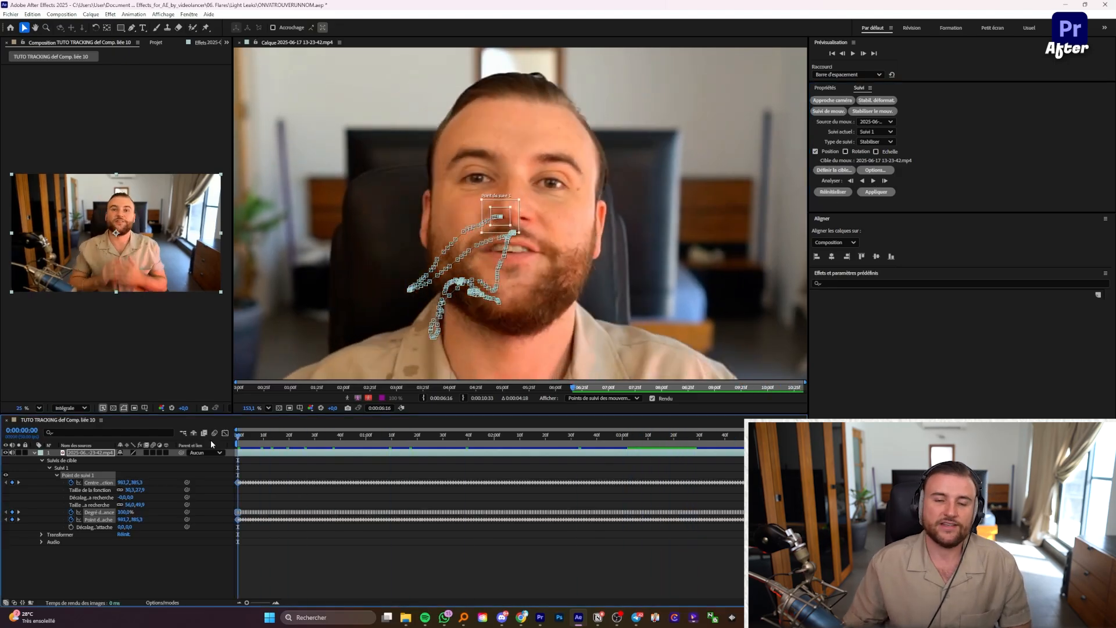
drag(232, 332, 432, 312)
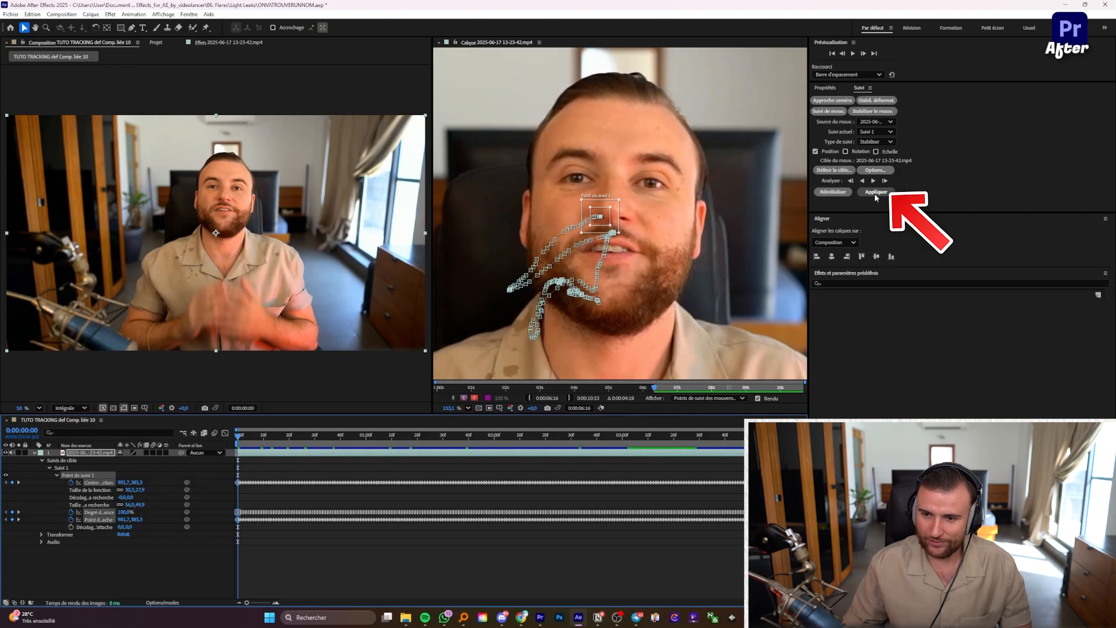
Step: Apply the nose track to the webcam layer with Appliquer les dimensions set to X seulement
click(874, 193)
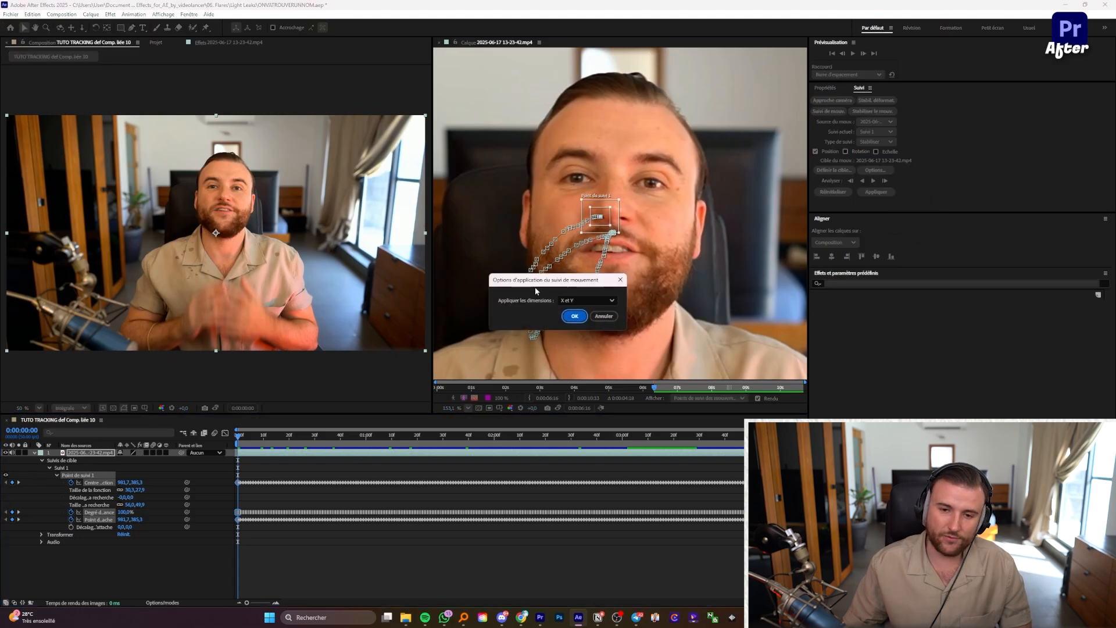
drag(534, 287, 475, 231)
click(542, 253)
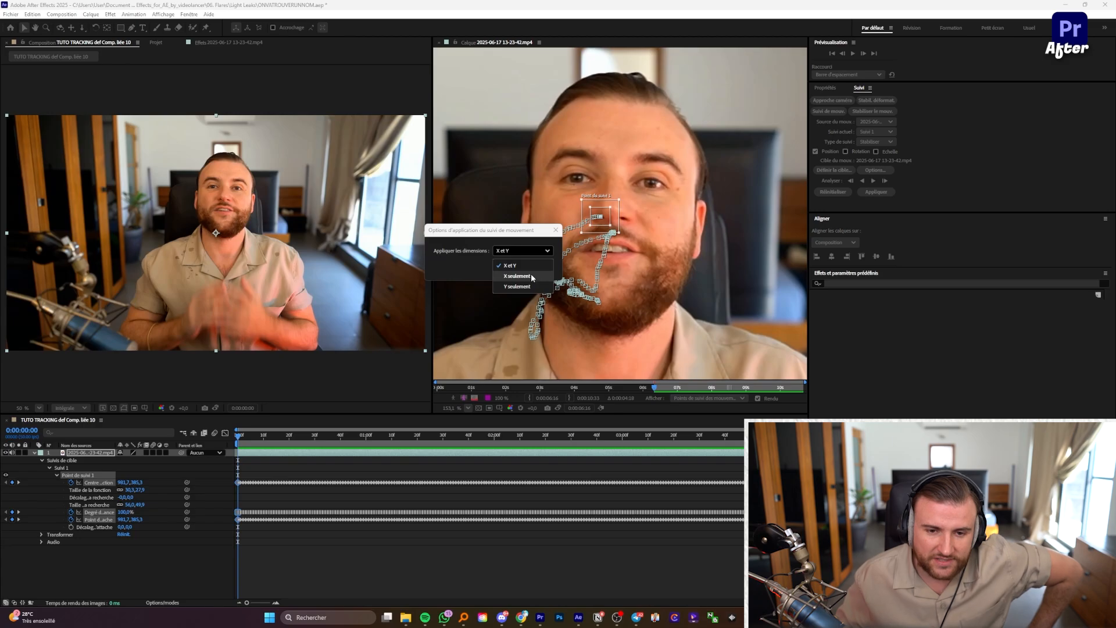
click(531, 276)
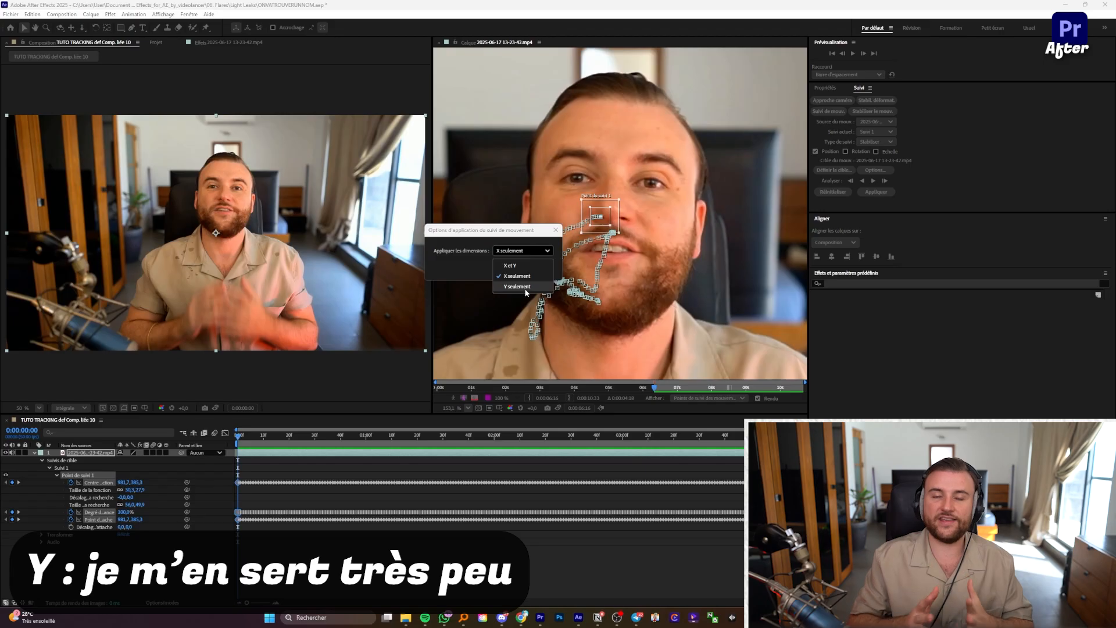
click(525, 286)
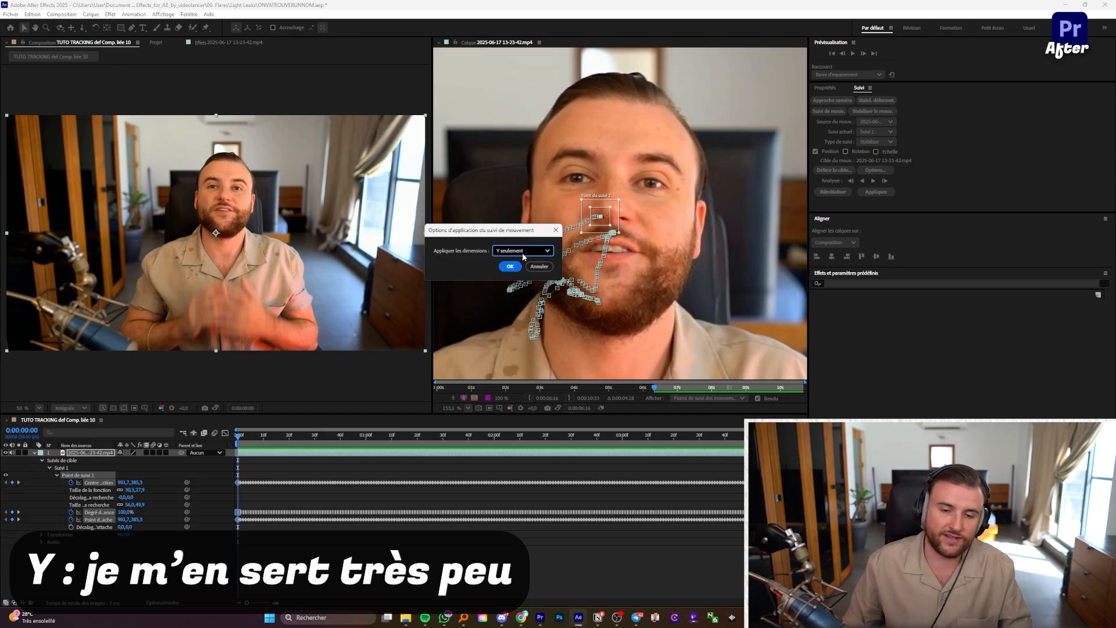
click(523, 255)
click(530, 277)
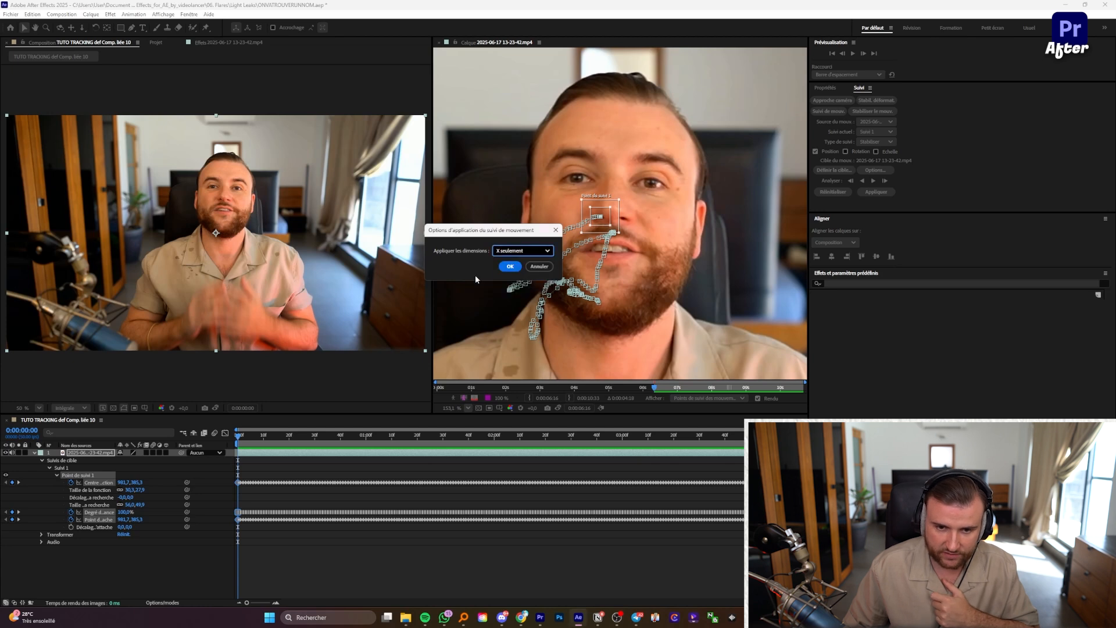
click(511, 270)
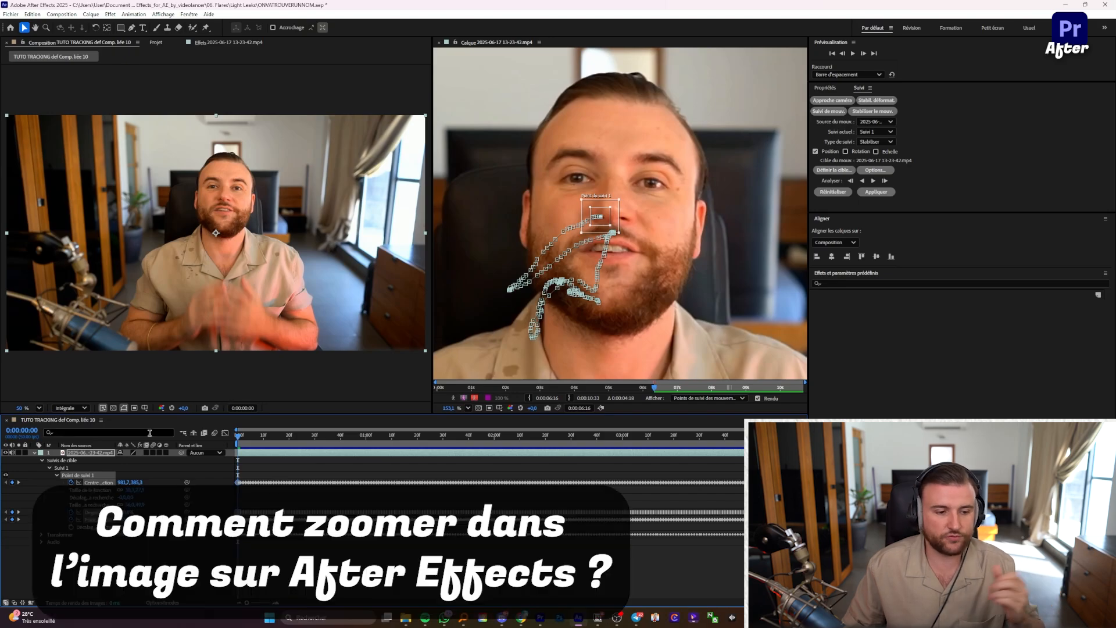
Step: Expand the webcam layer's Transformer properties and scale Echelle from 100% to 131%
click(33, 452)
click(35, 460)
click(45, 453)
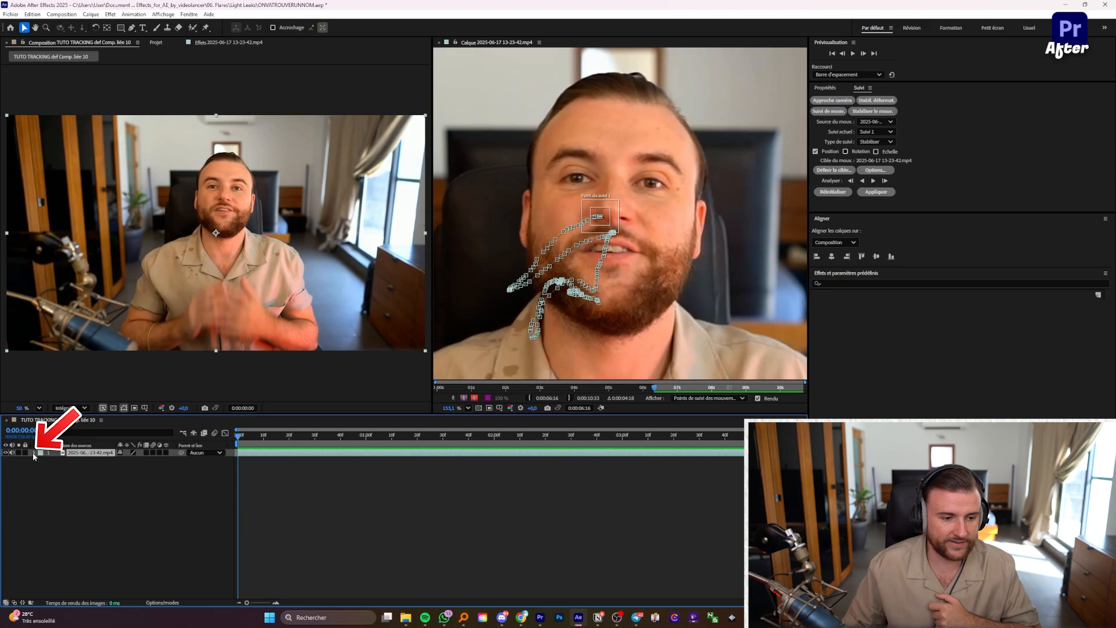
click(33, 453)
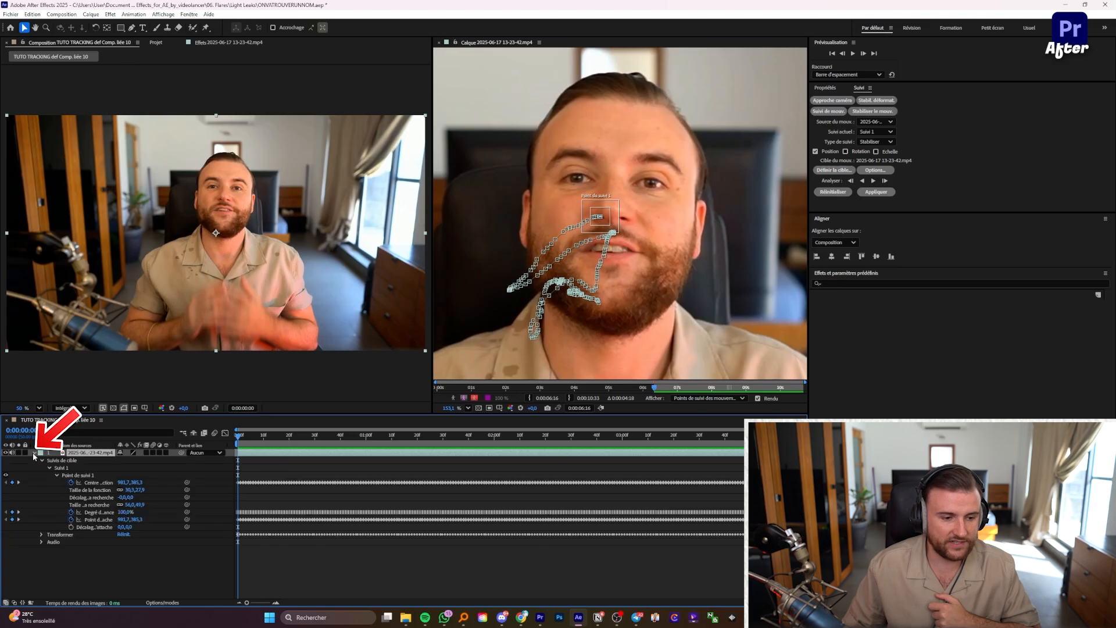
click(42, 535)
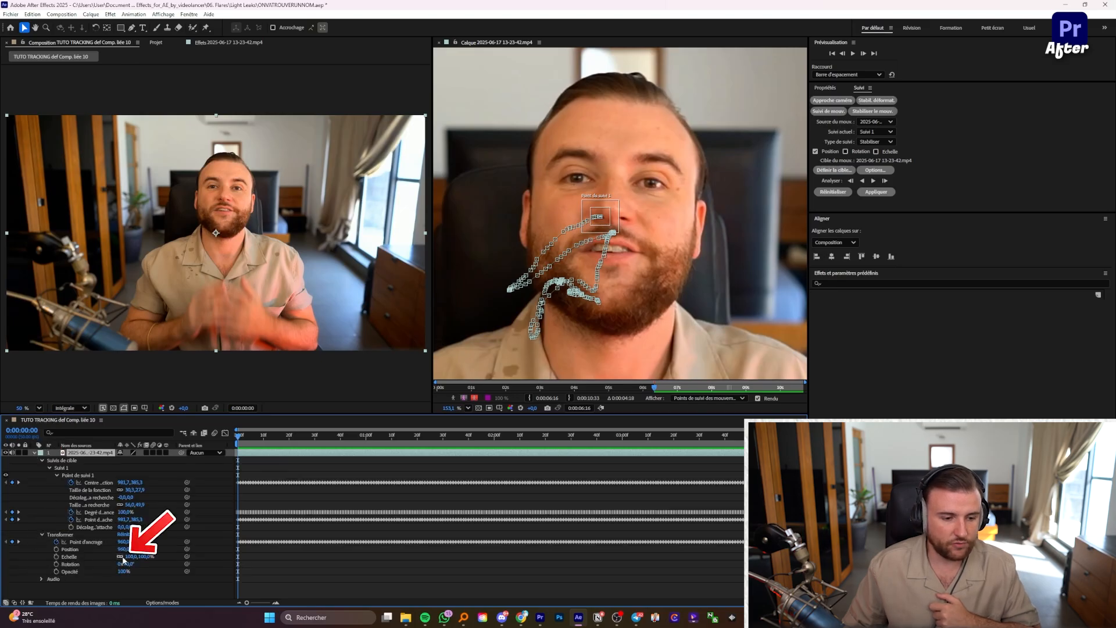
drag(133, 557, 145, 556)
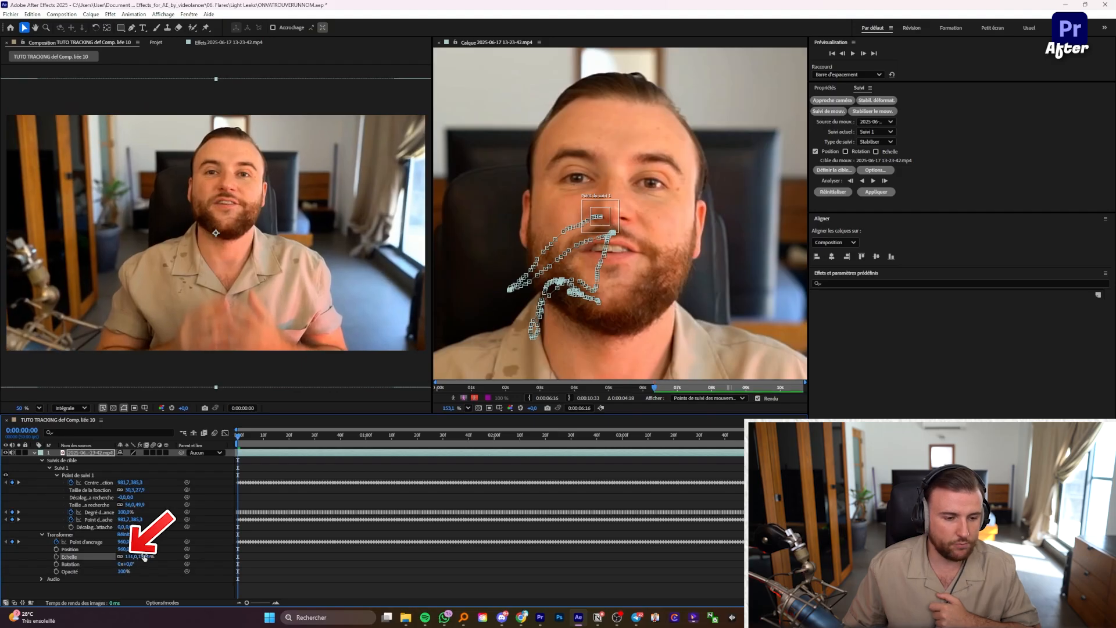
Step: Set the layer's Position to X 922 and Y 562, previewing playback after each change
mouse_move(124, 549)
mouse_down()
mouse_move(108, 546)
mouse_move(140, 548)
mouse_up()
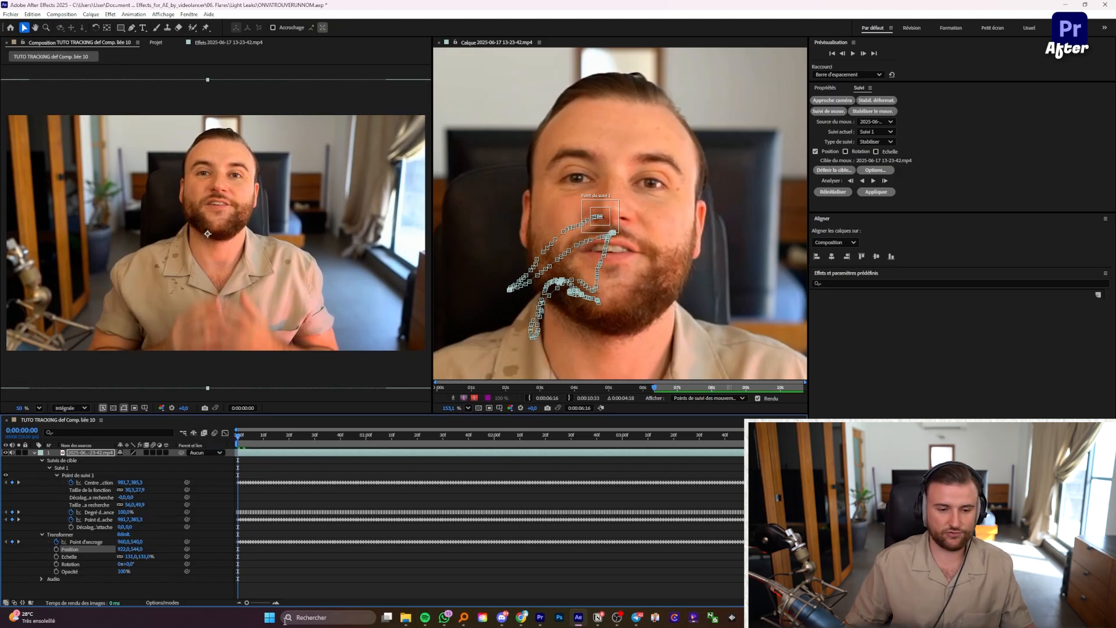
key(space)
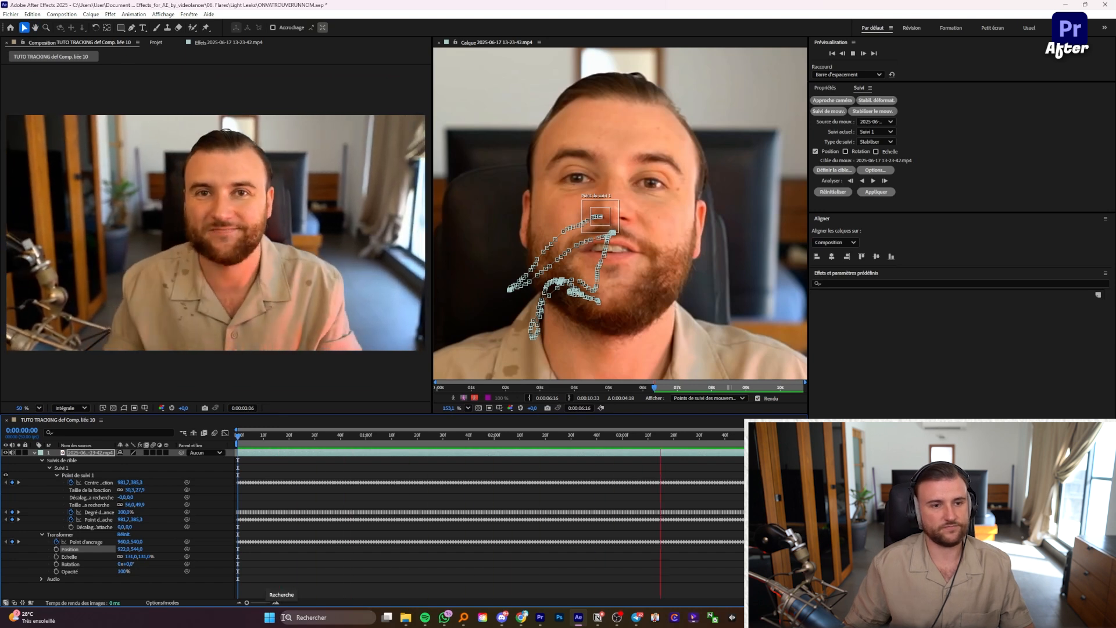
key(space)
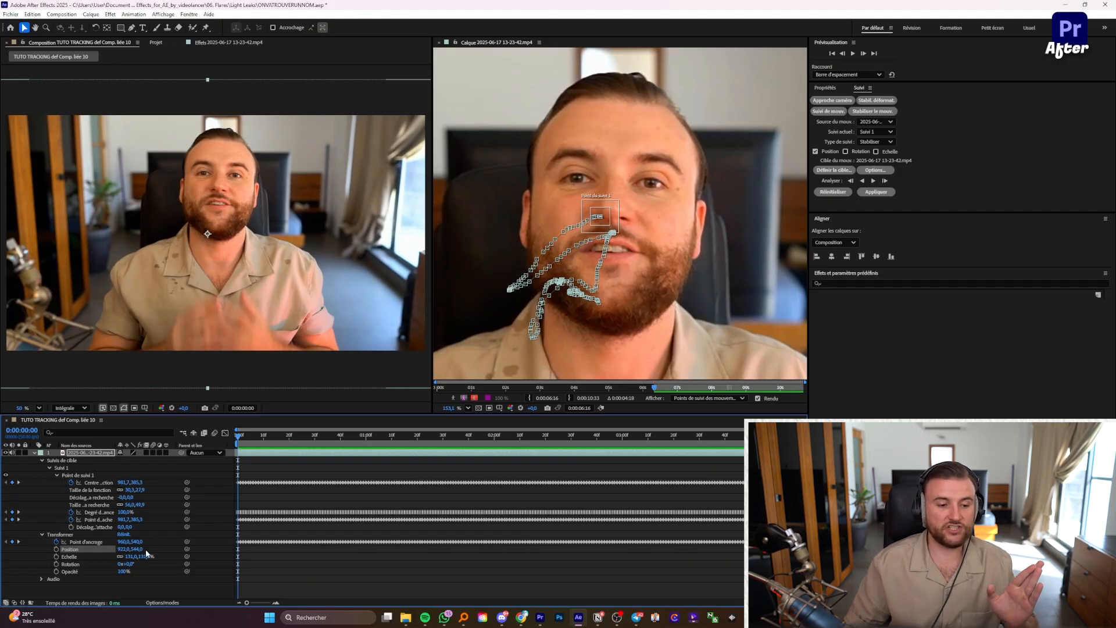
drag(140, 549, 150, 548)
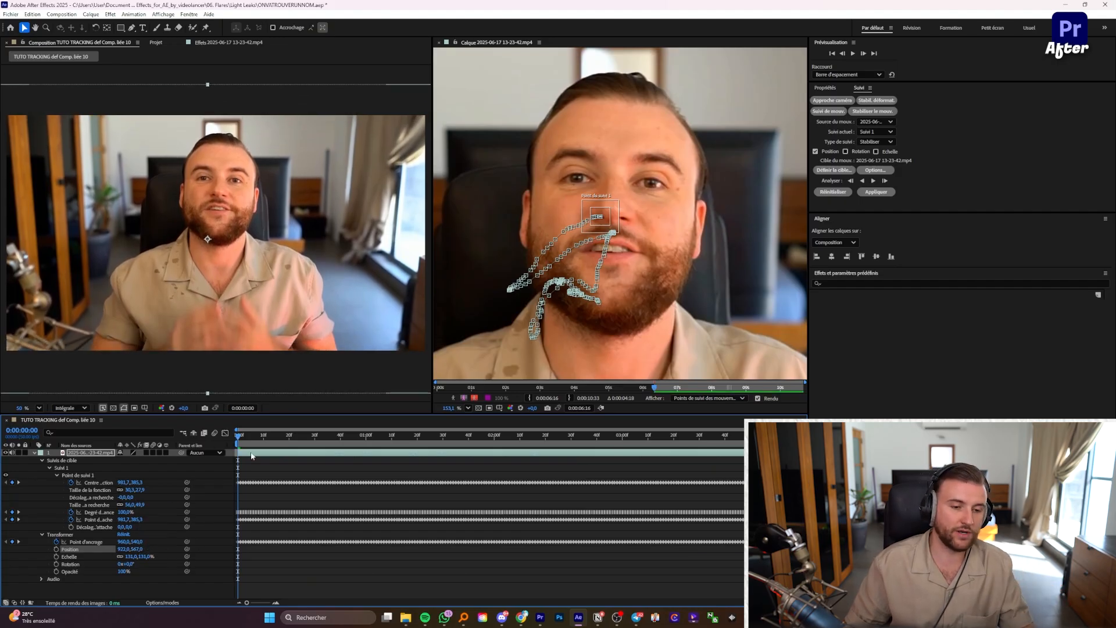
key(space)
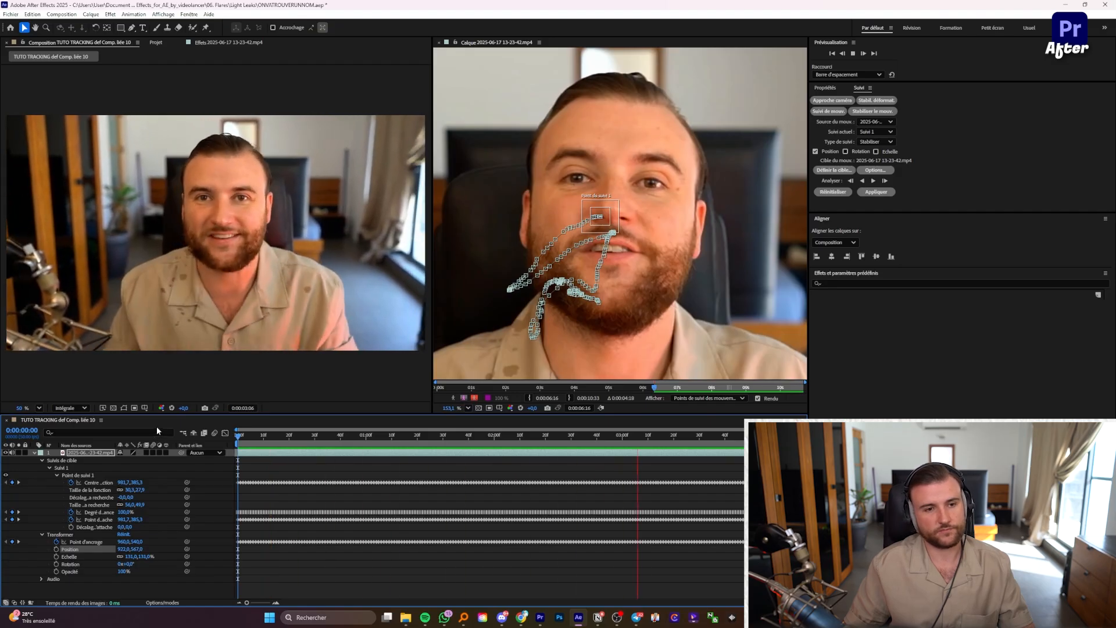
key(space)
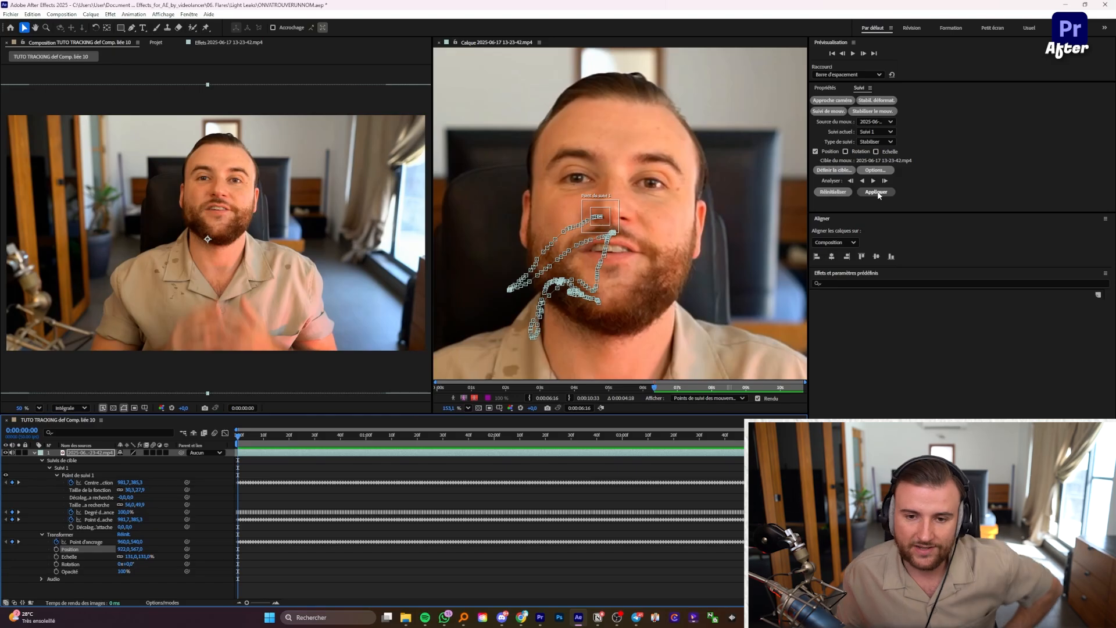
Step: Reapply the face track with Appliquer les dimensions set to X et Y
click(877, 192)
click(587, 300)
click(576, 323)
click(574, 317)
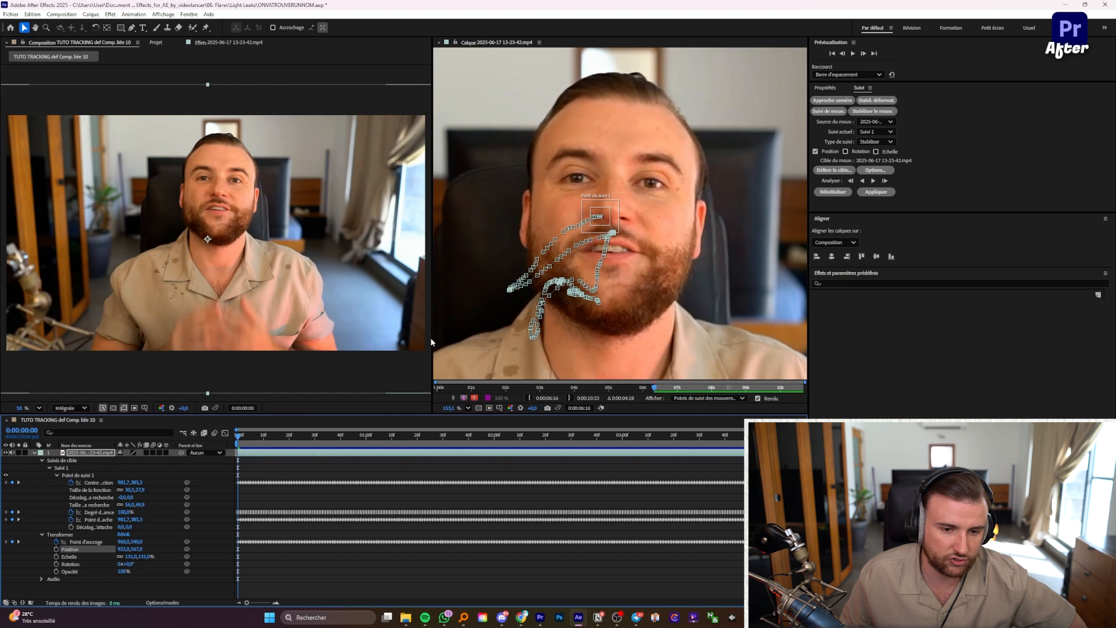
Step: Widen the Composition panel and preview the two-axis tracked result, then return to the start
drag(431, 338, 589, 339)
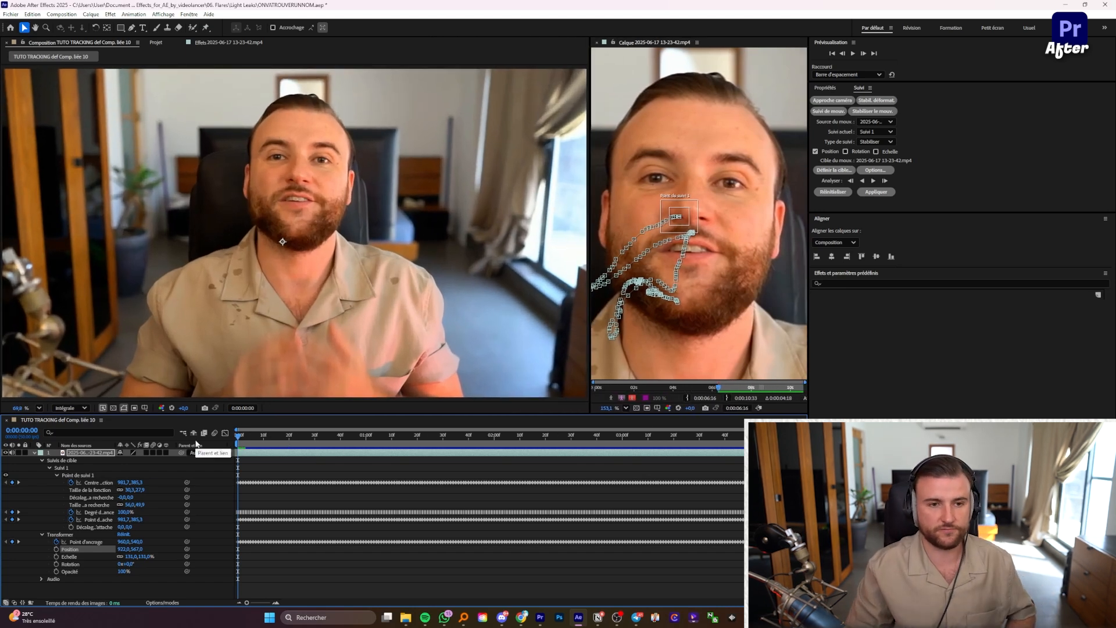
key(space)
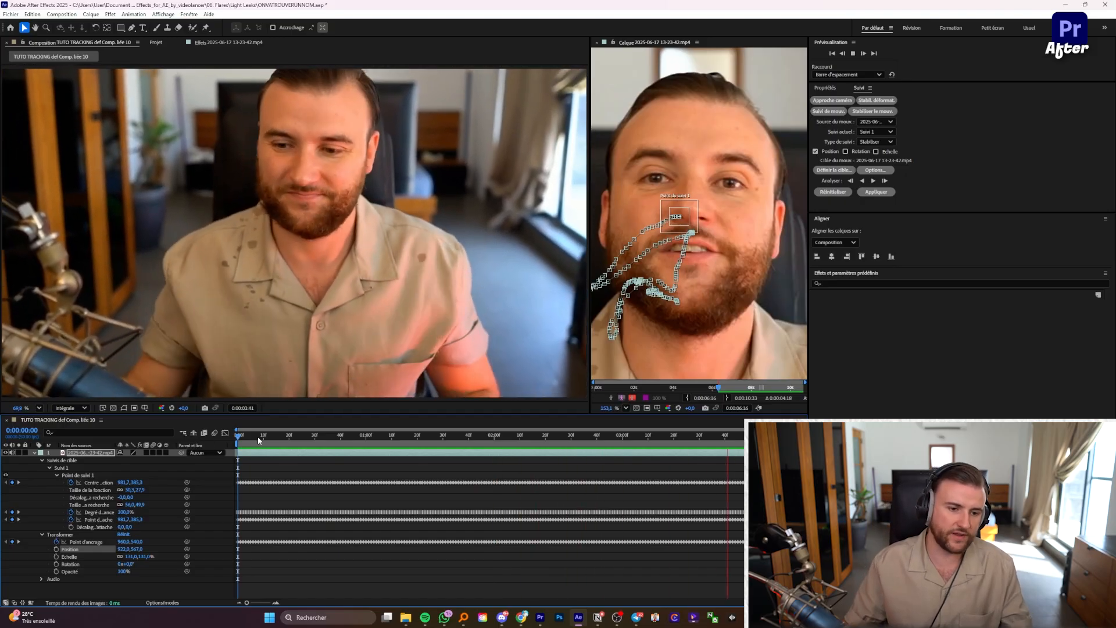
key(space)
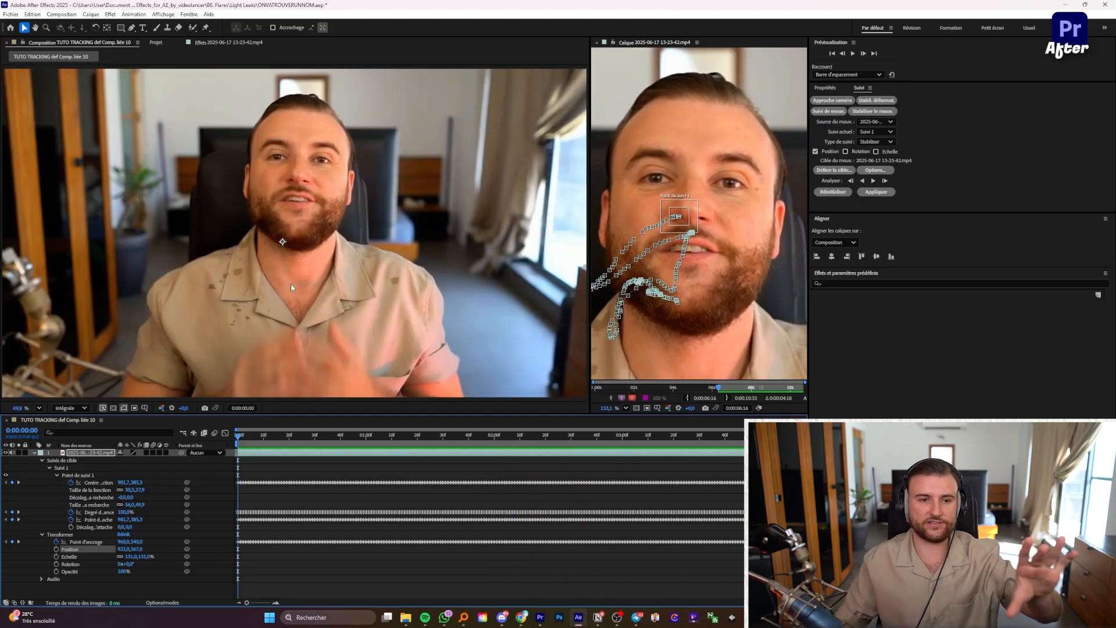
drag(247, 439, 569, 476)
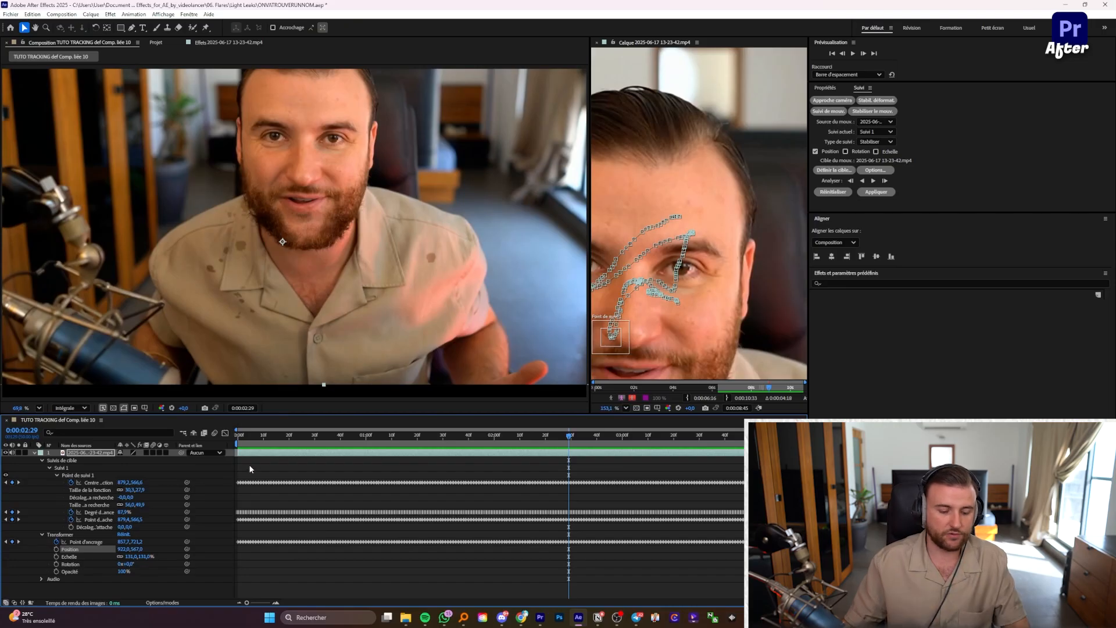
key(Home)
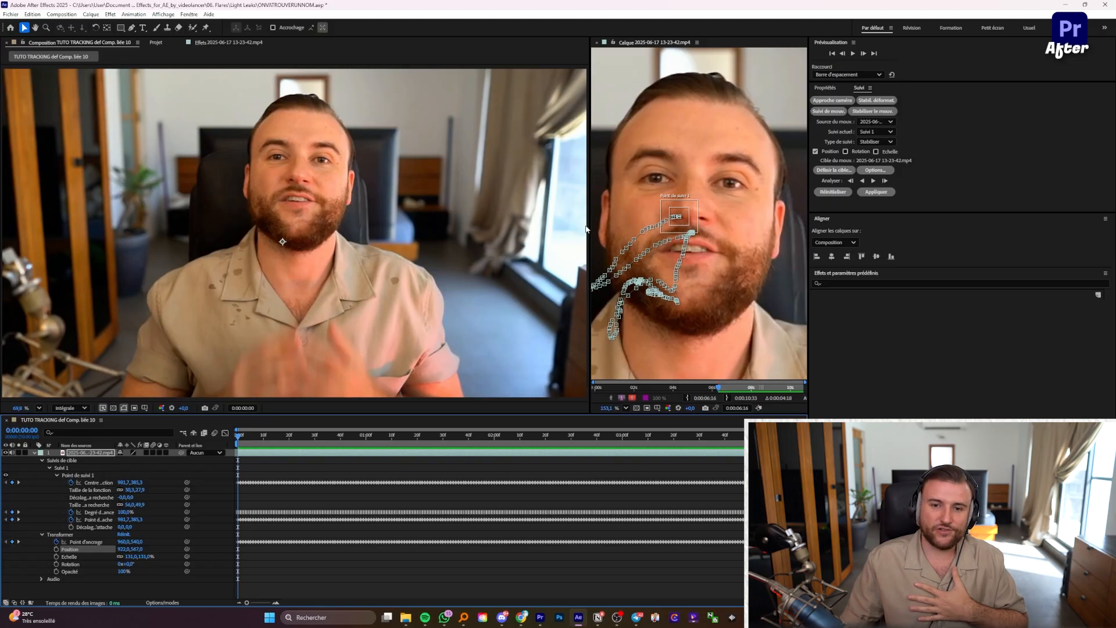
drag(588, 228, 350, 227)
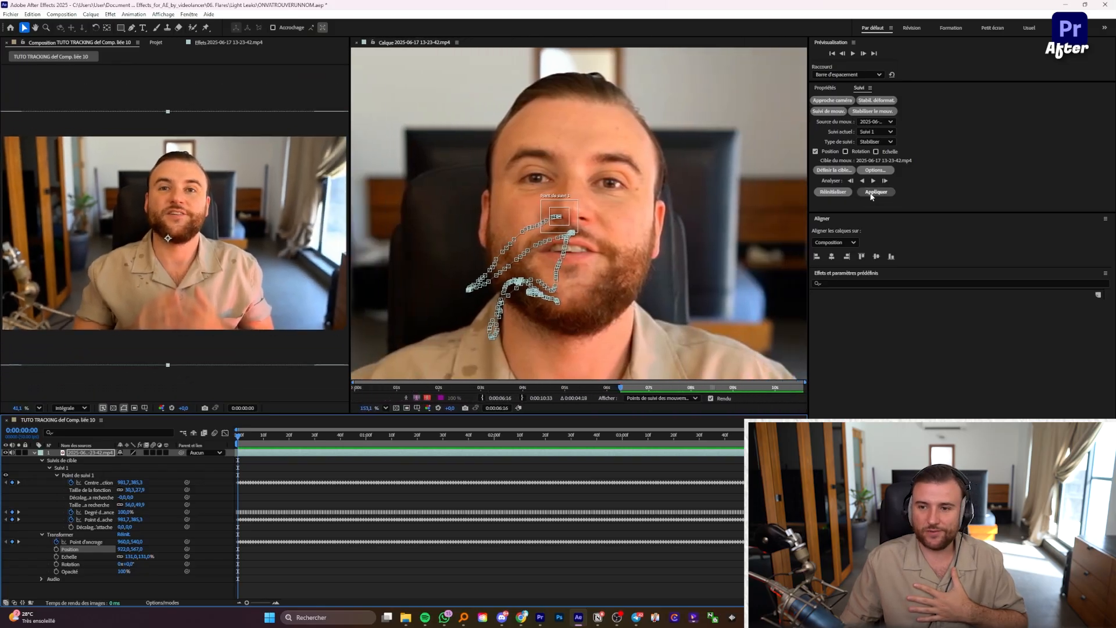
Step: Apply the face track to the webcam layer's position on X only
click(874, 191)
click(586, 330)
click(601, 316)
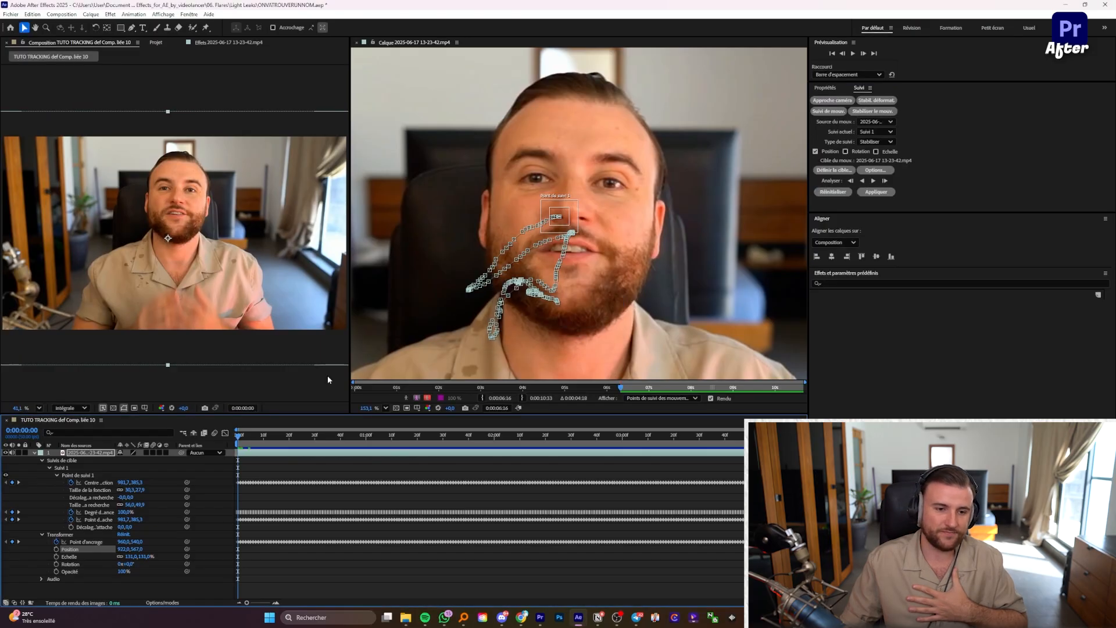
Step: Widen the Composition panel and preview the X-only tracked result from the start
drag(349, 364, 609, 364)
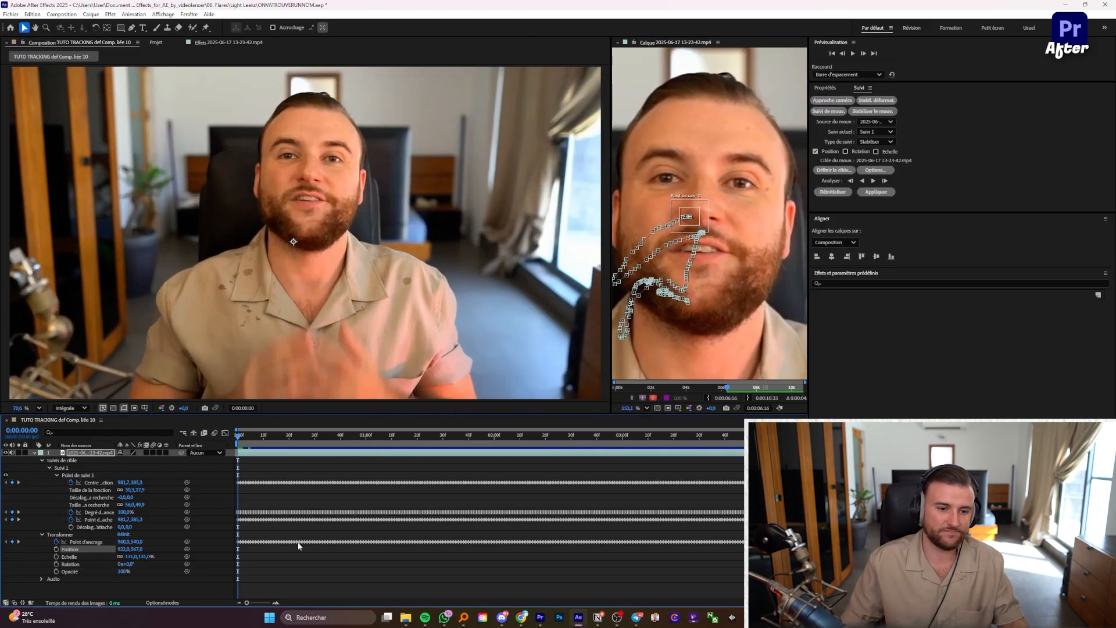
click(318, 579)
key(space)
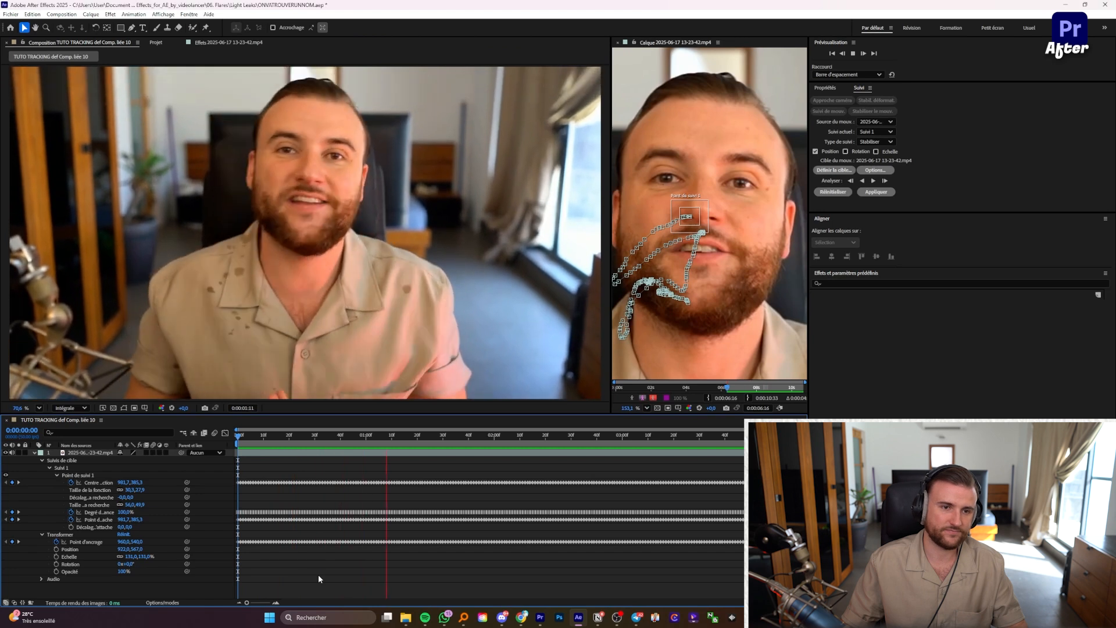
key(space)
drag(307, 441, 266, 443)
click(280, 441)
key(Home)
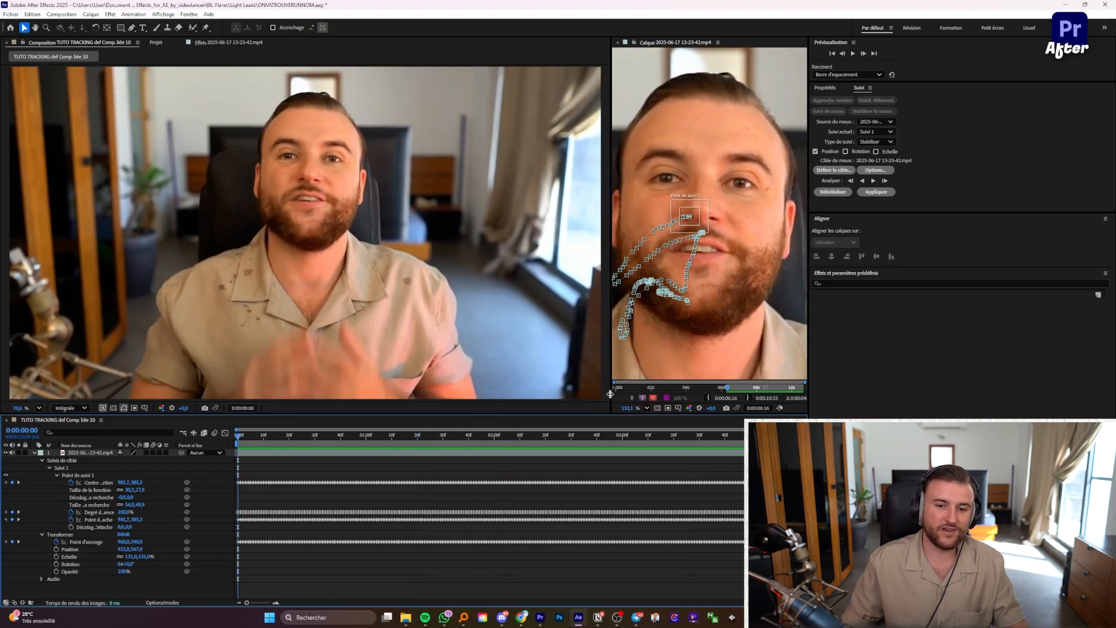
key(space)
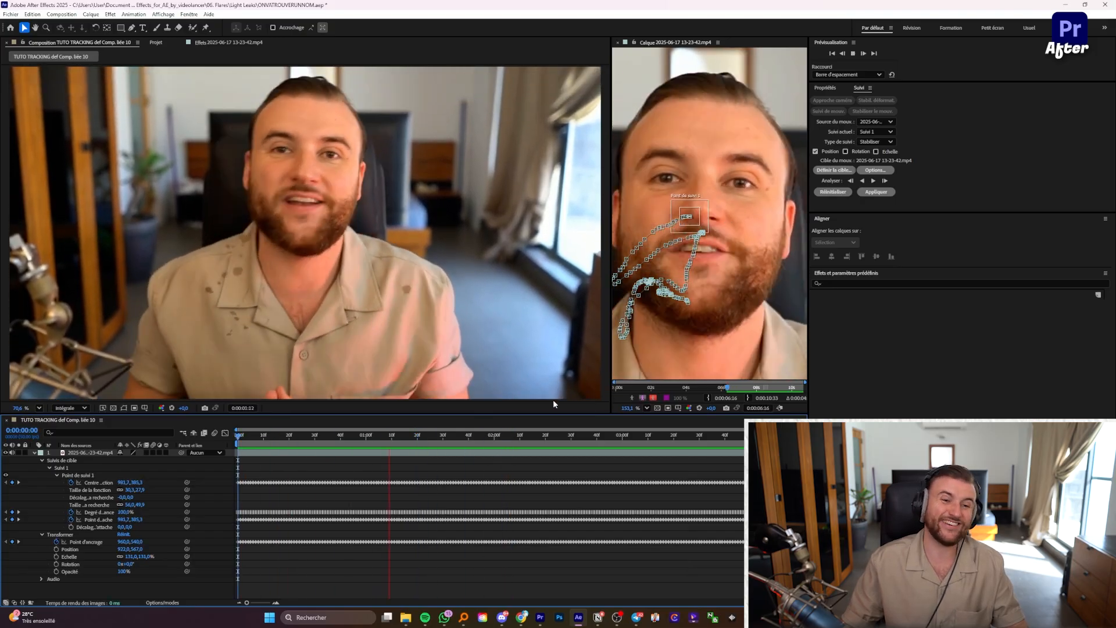
click(287, 435)
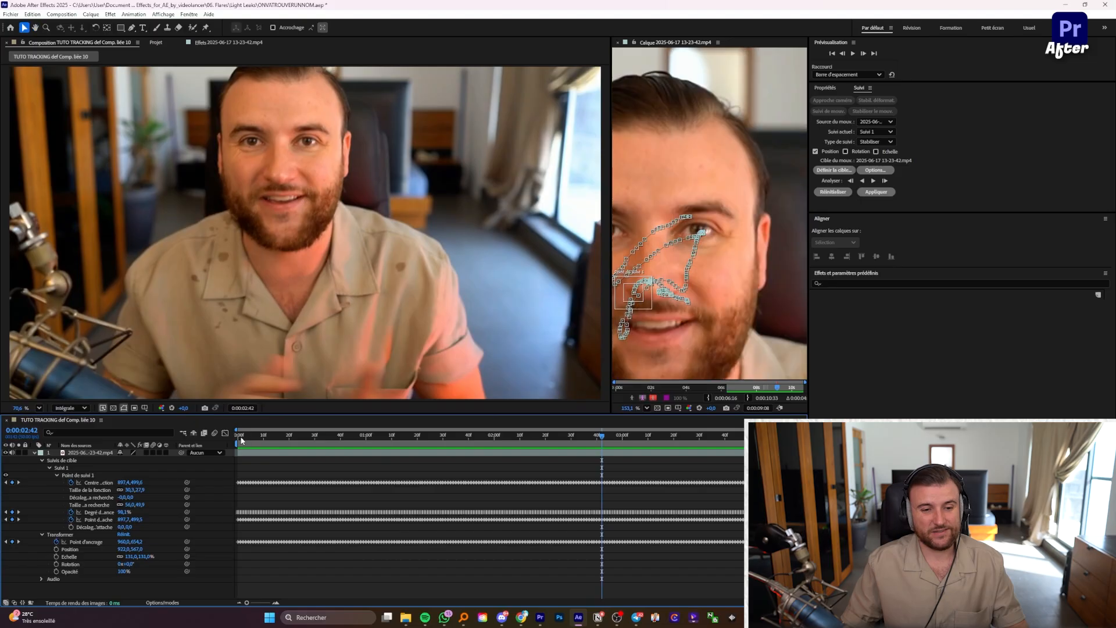
Step: Reapply the face track once more, keeping the dimensions at X seulement
click(875, 192)
click(587, 300)
click(578, 323)
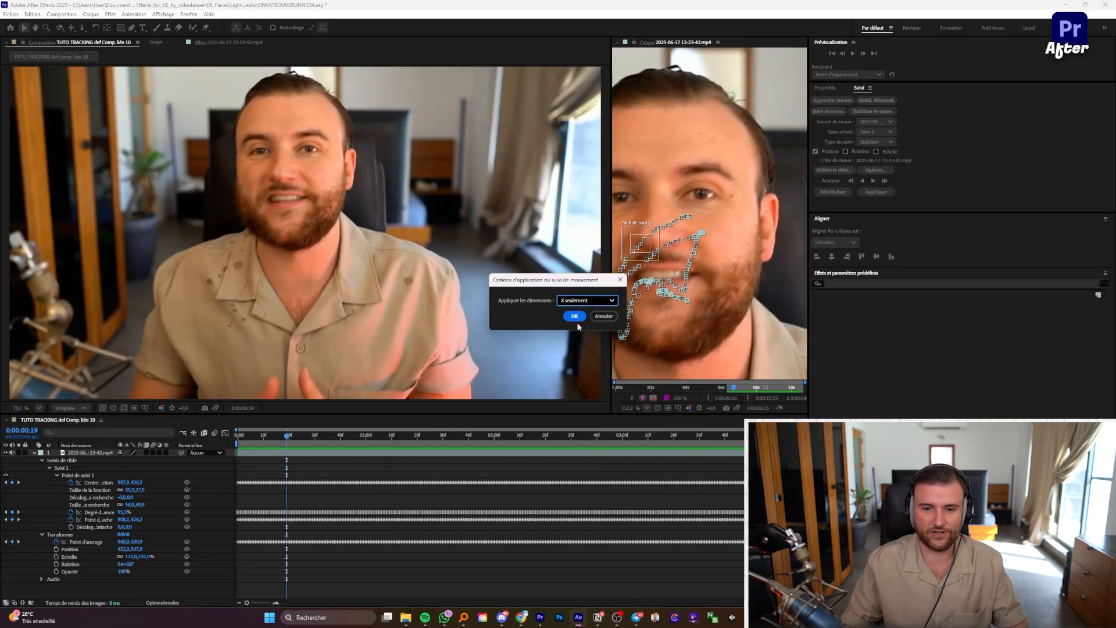
click(576, 319)
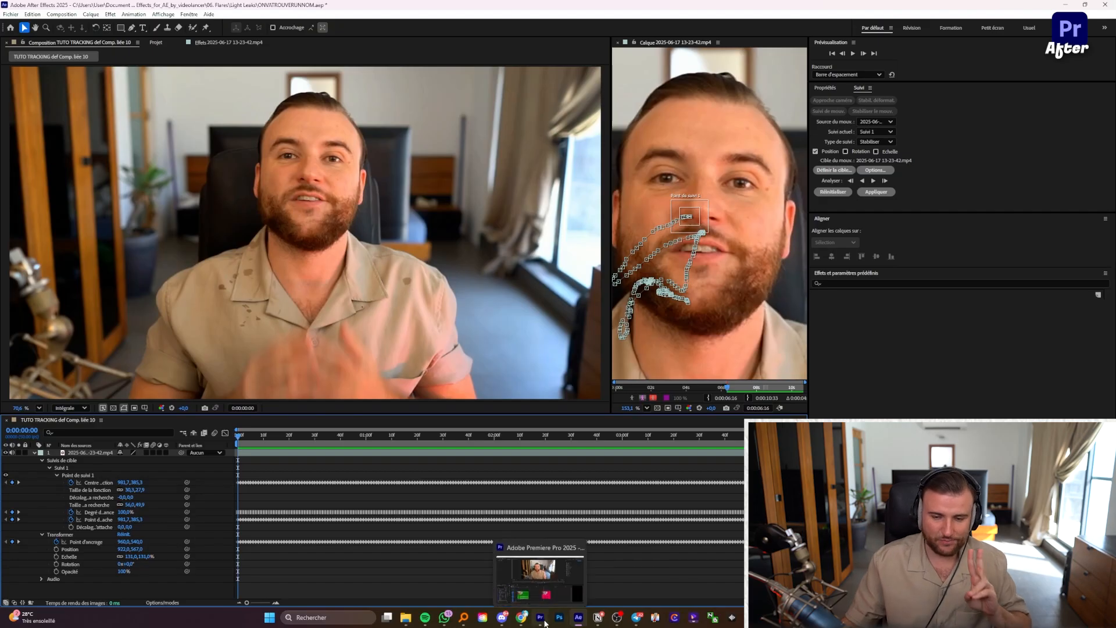
Step: In Premiere Pro, play the pink tracked comp clip full screen and step through its frames
click(545, 623)
click(619, 472)
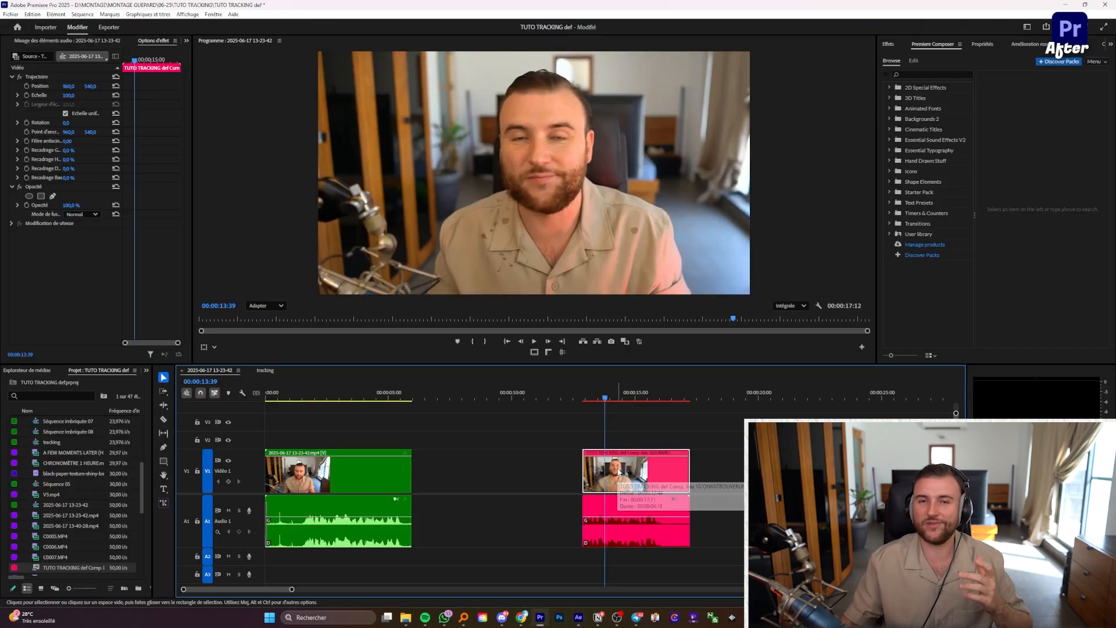
click(582, 397)
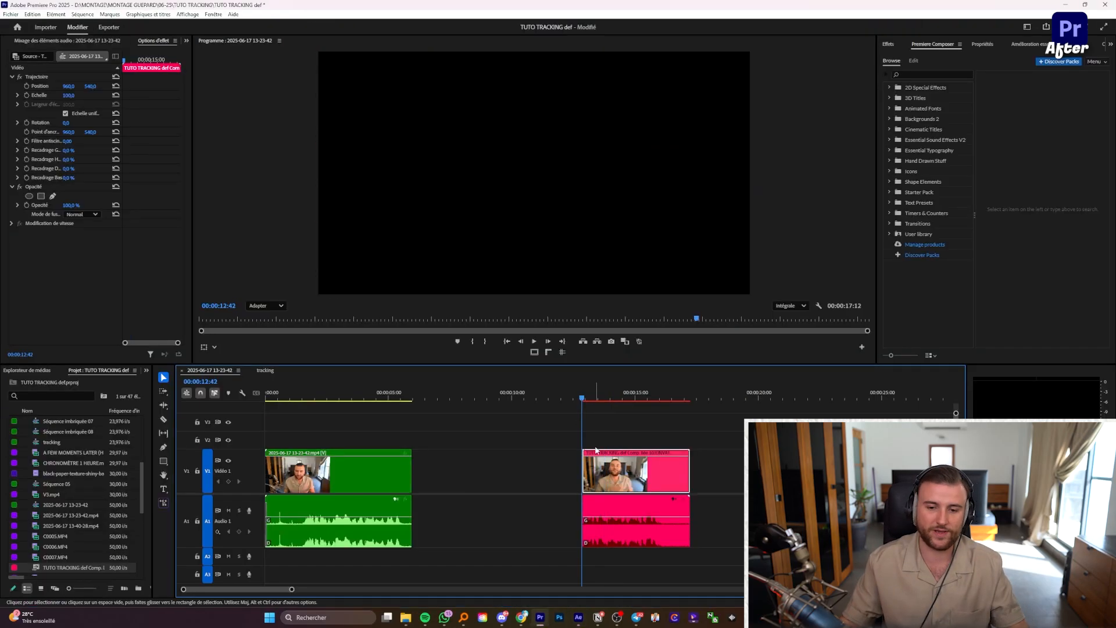
key(space)
key(ctrl+grave)
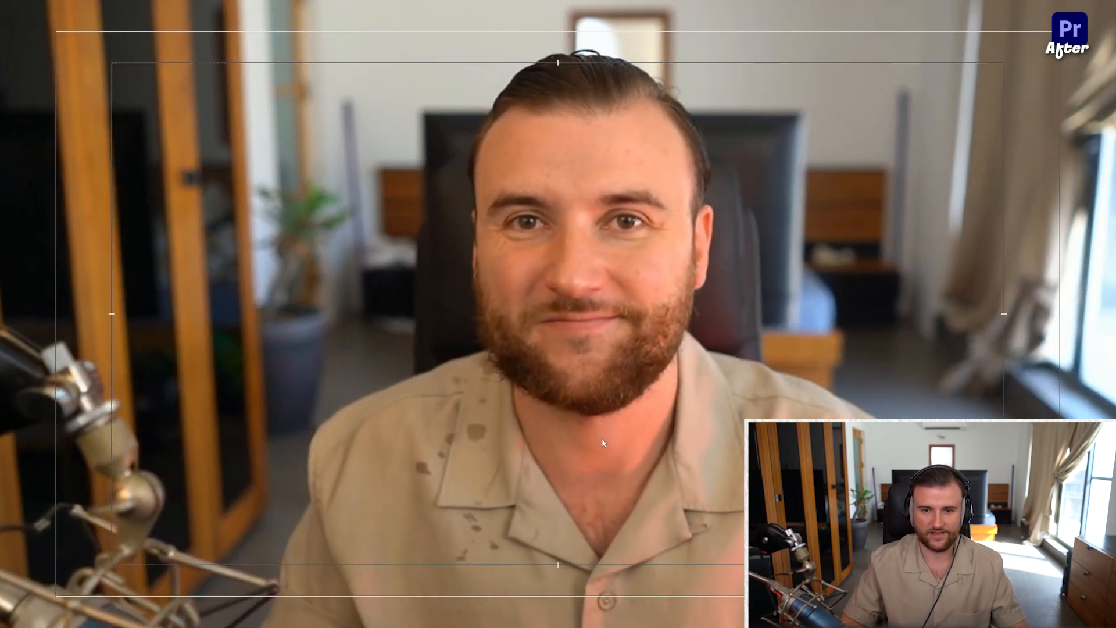
key(ctrl+grave)
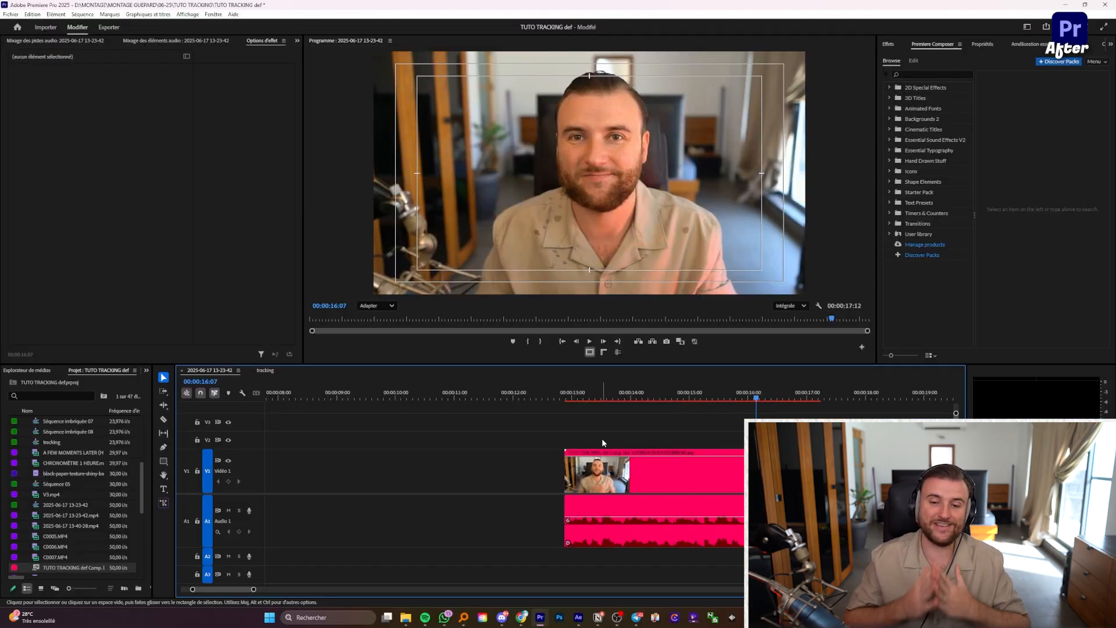
click(600, 459)
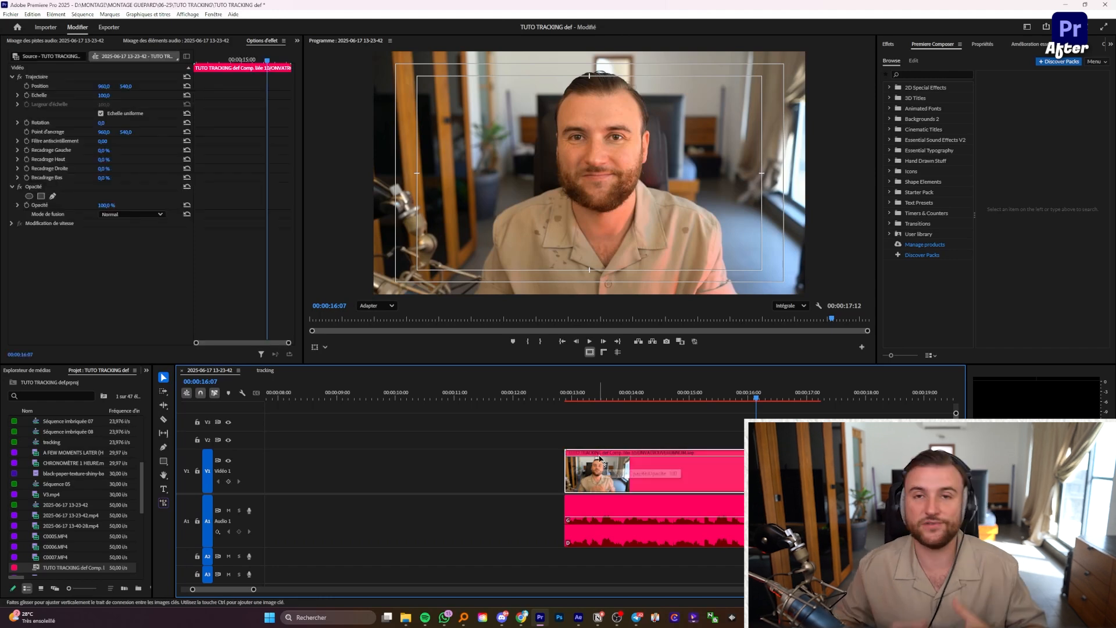
key(Right)
key(Right)
key(Right)
key(Right)
key(Right)
key(Right)
key(Right)
key(Right)
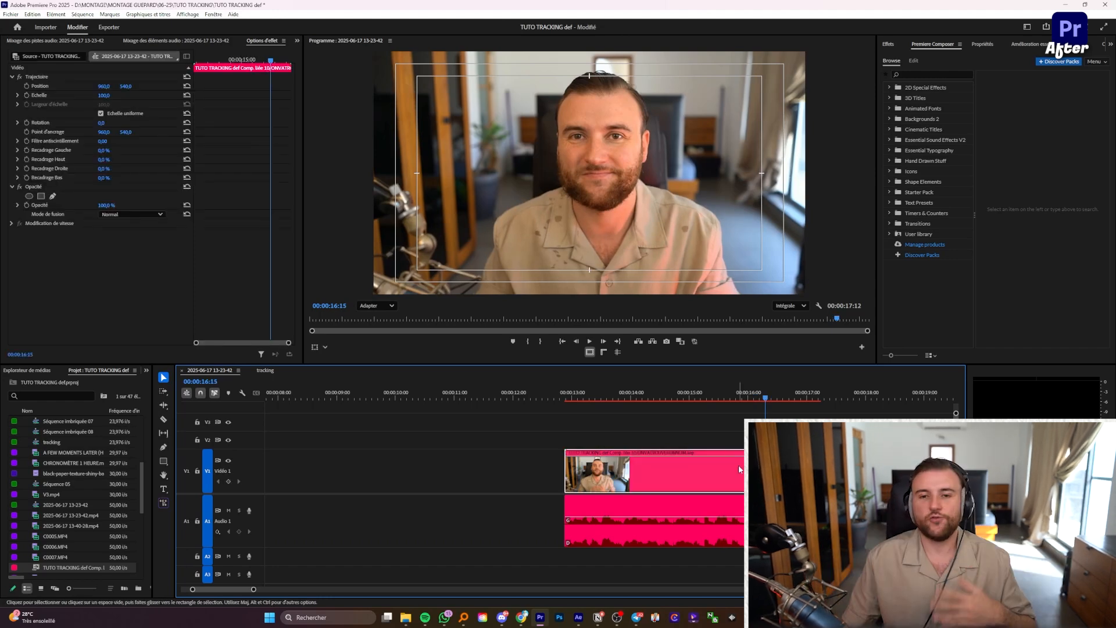
click(596, 451)
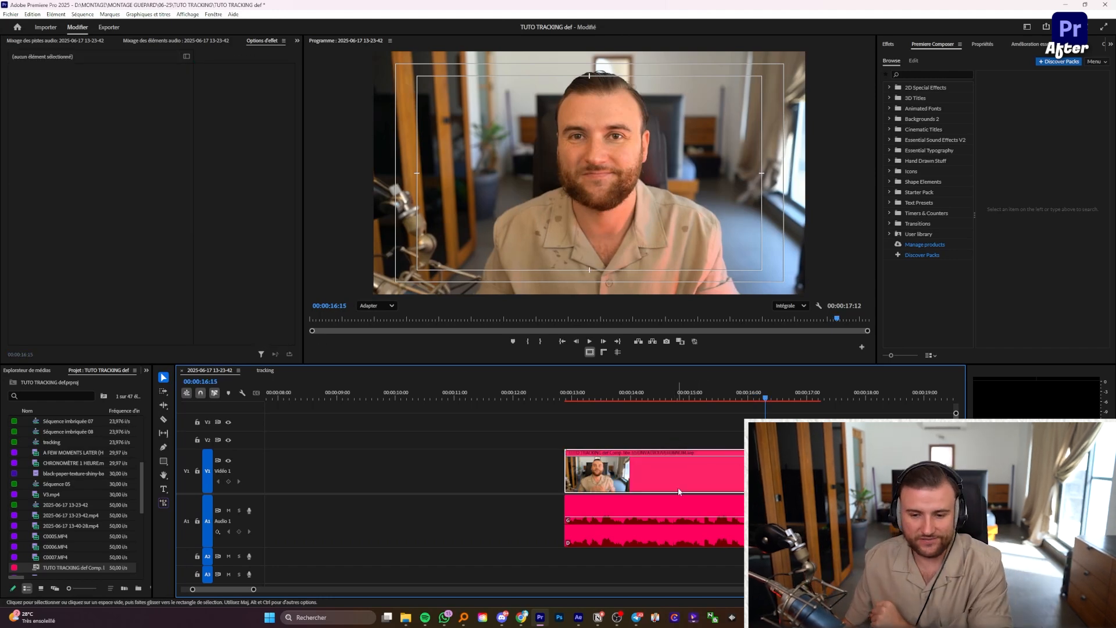
Step: Shift the webcam layer to X 1343 in After Effects, then recheck it at 00:00:15:17 in Premiere Pro
click(578, 617)
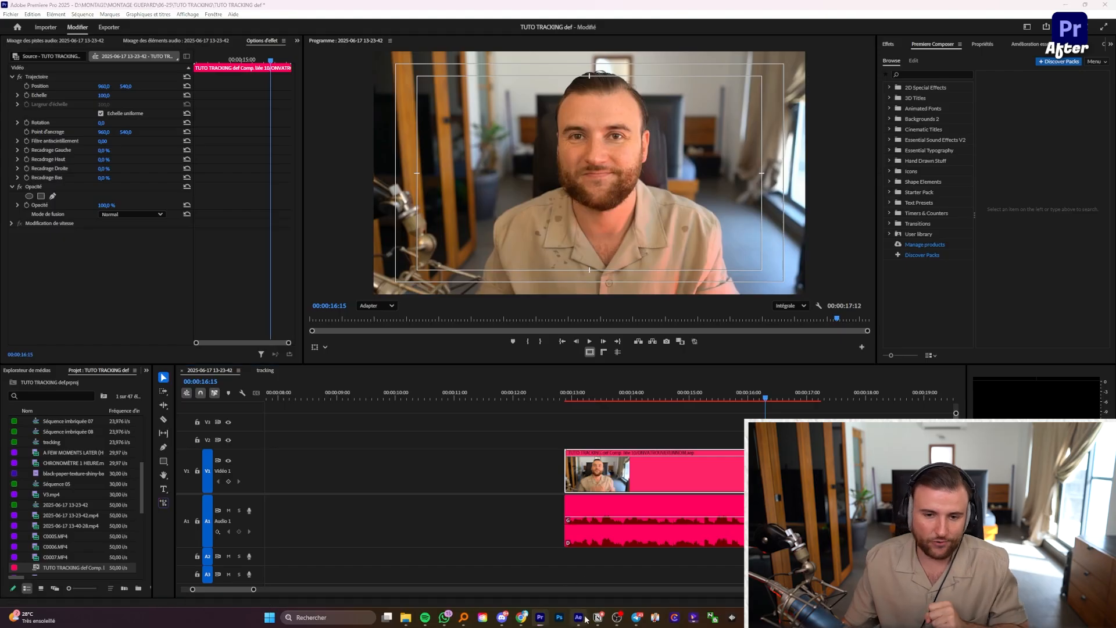
mouse_move(123, 549)
mouse_down()
mouse_move(300, 547)
mouse_move(114, 551)
mouse_up()
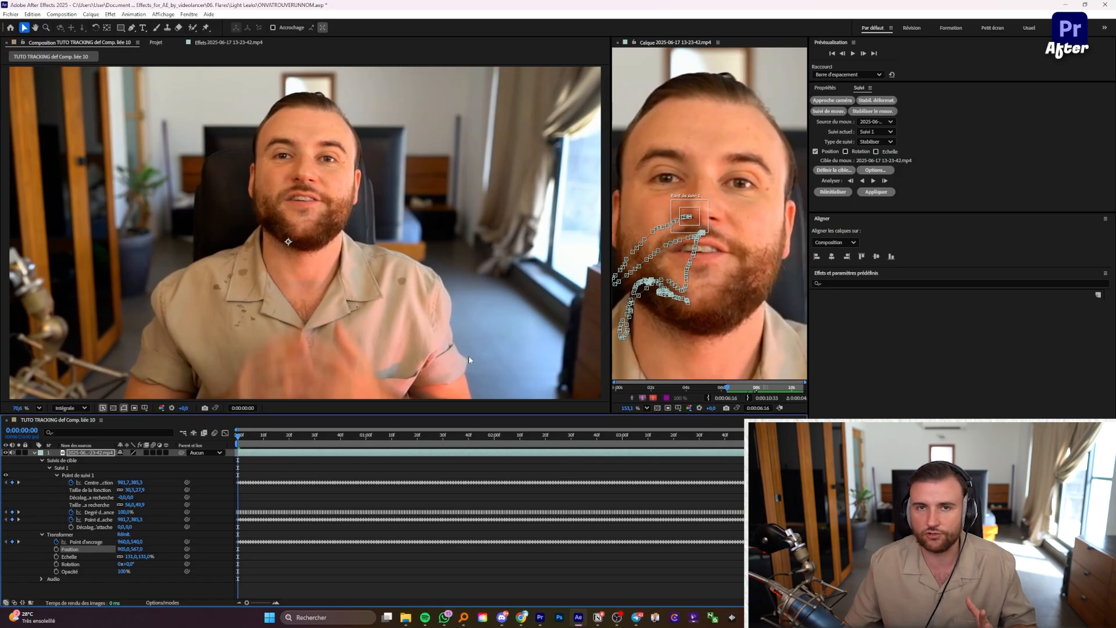
key(alt+Tab)
click(720, 412)
click(709, 398)
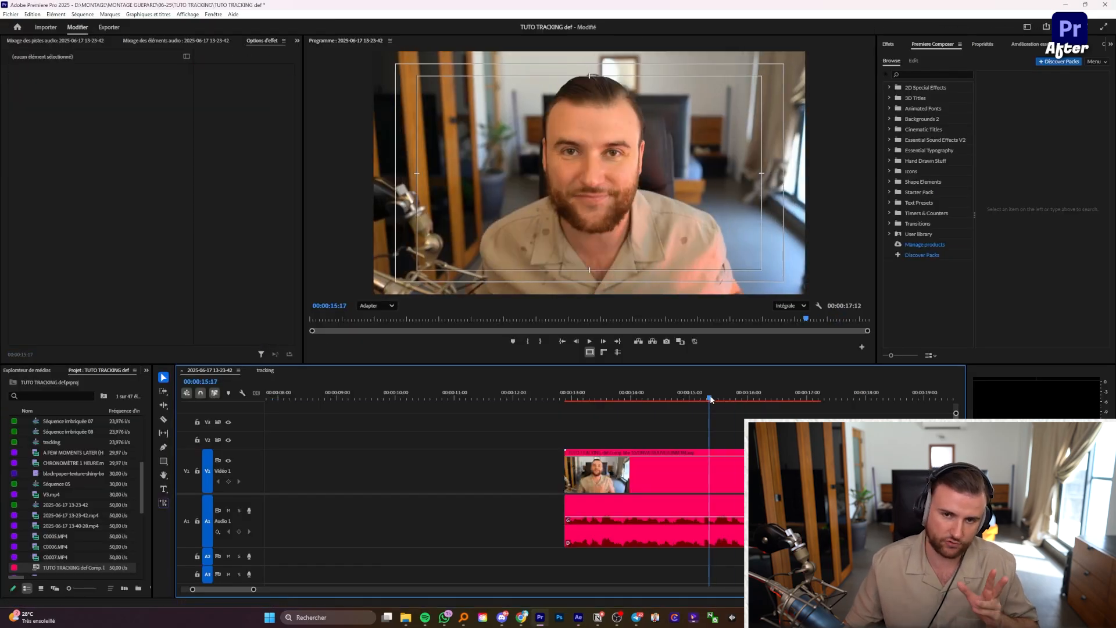
Step: Delete the Suivi 1 nose tracker from the webcam layer, keeping its position keyframes
click(580, 620)
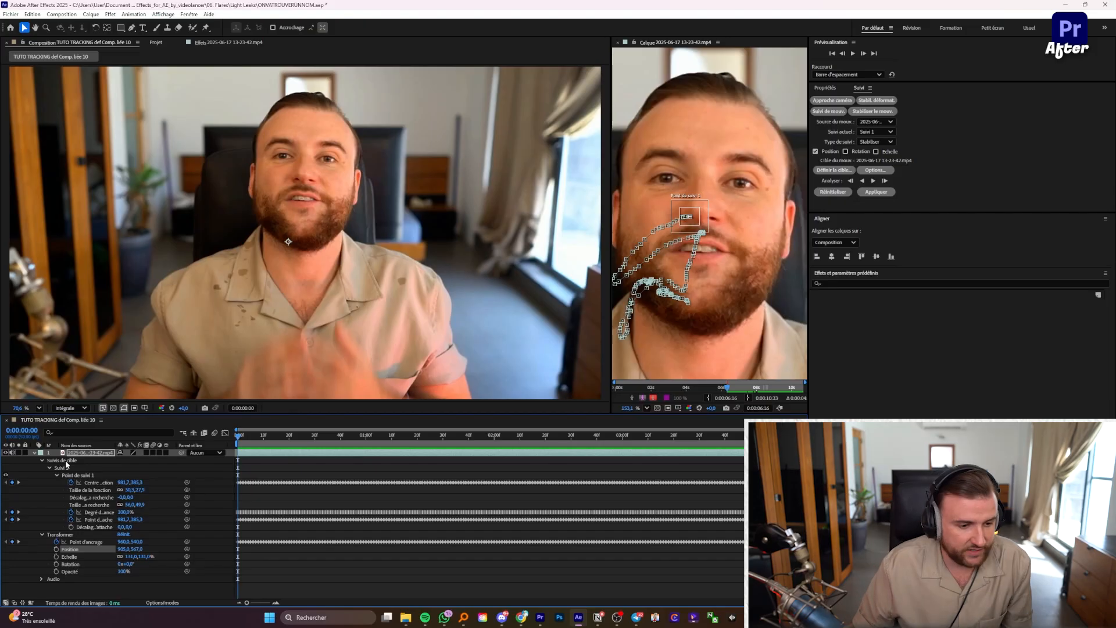
click(72, 460)
click(70, 468)
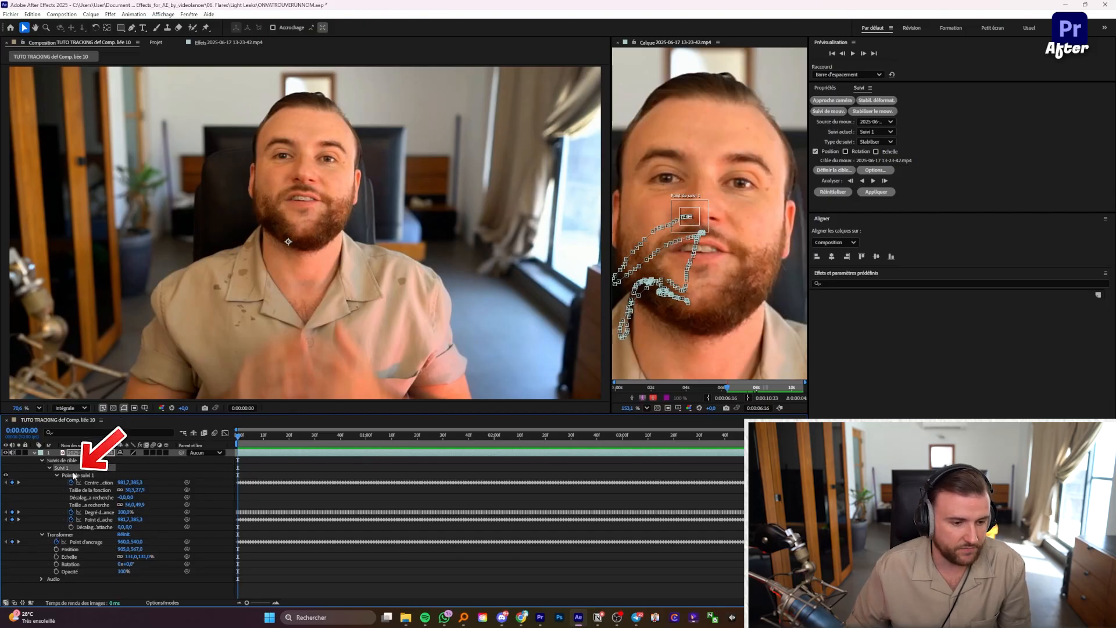
key(Delete)
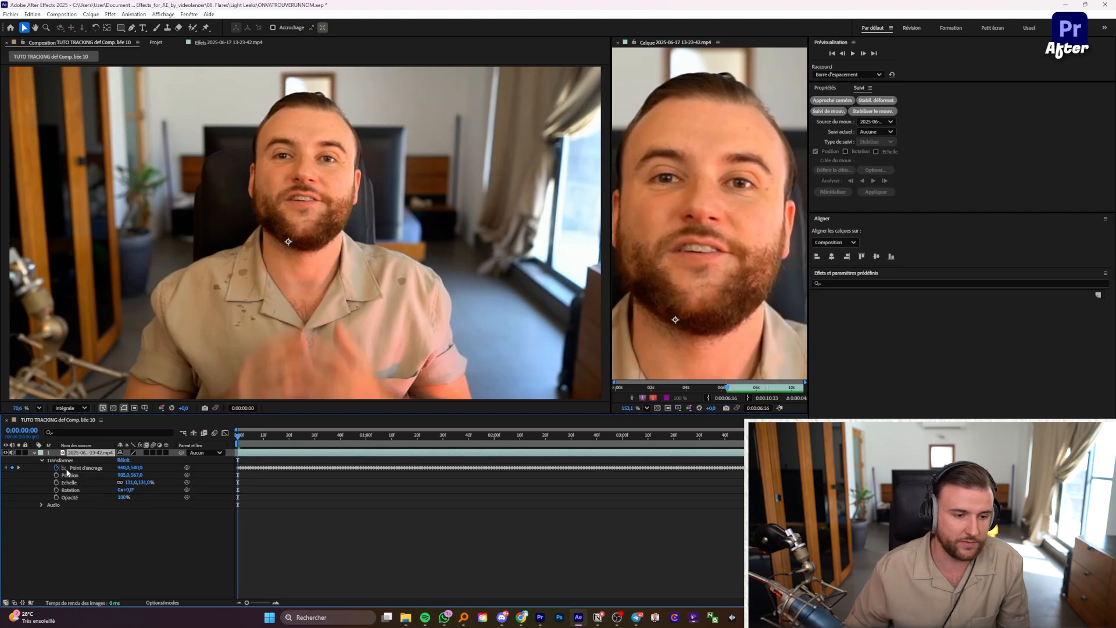